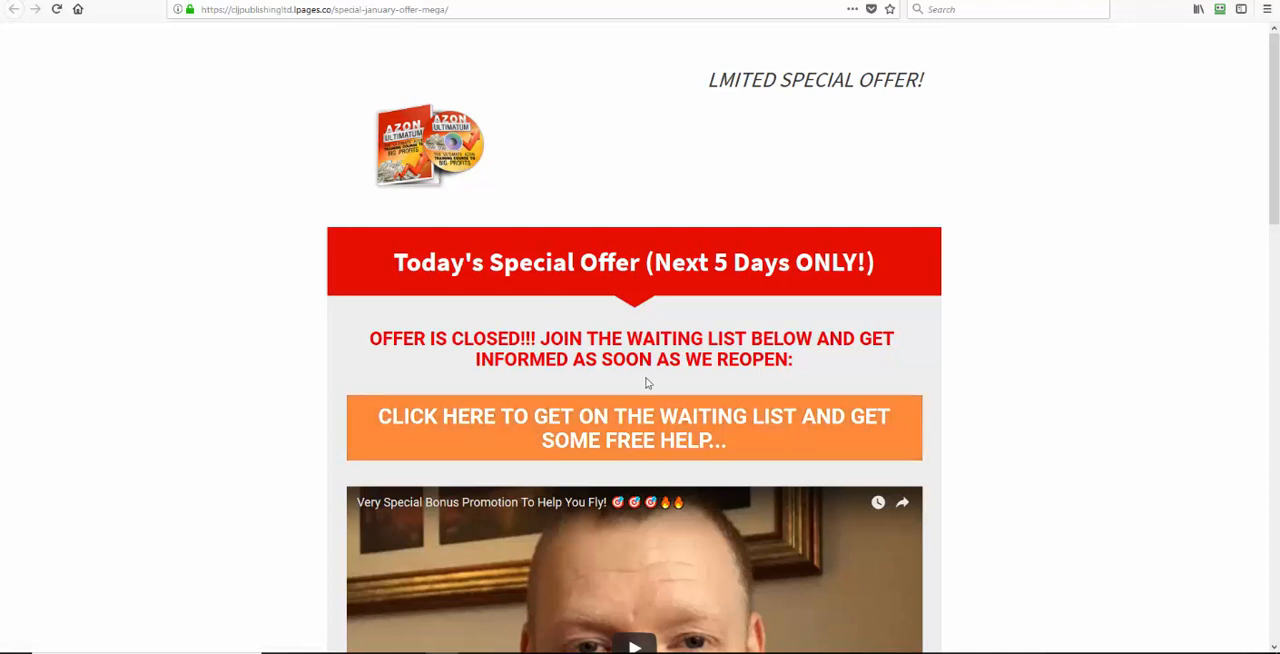
# View the waiting-list sign-up form on the special offer page and close it without filling it in
pyautogui.click(648, 445)
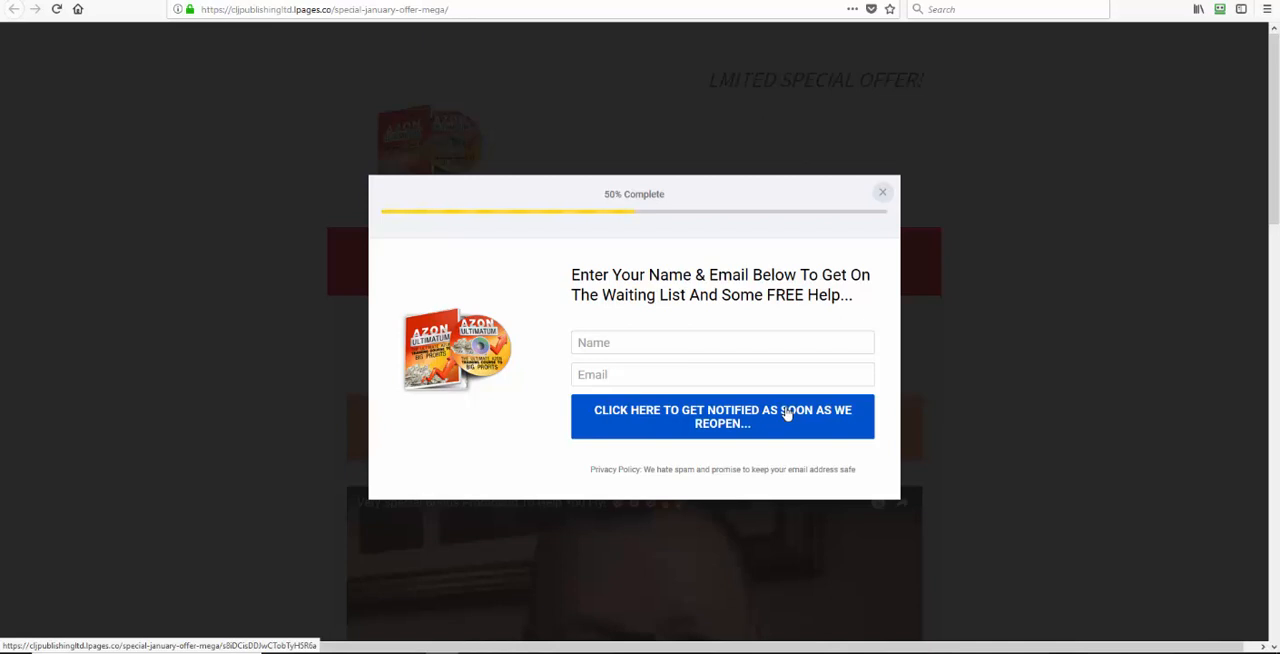
pyautogui.click(882, 195)
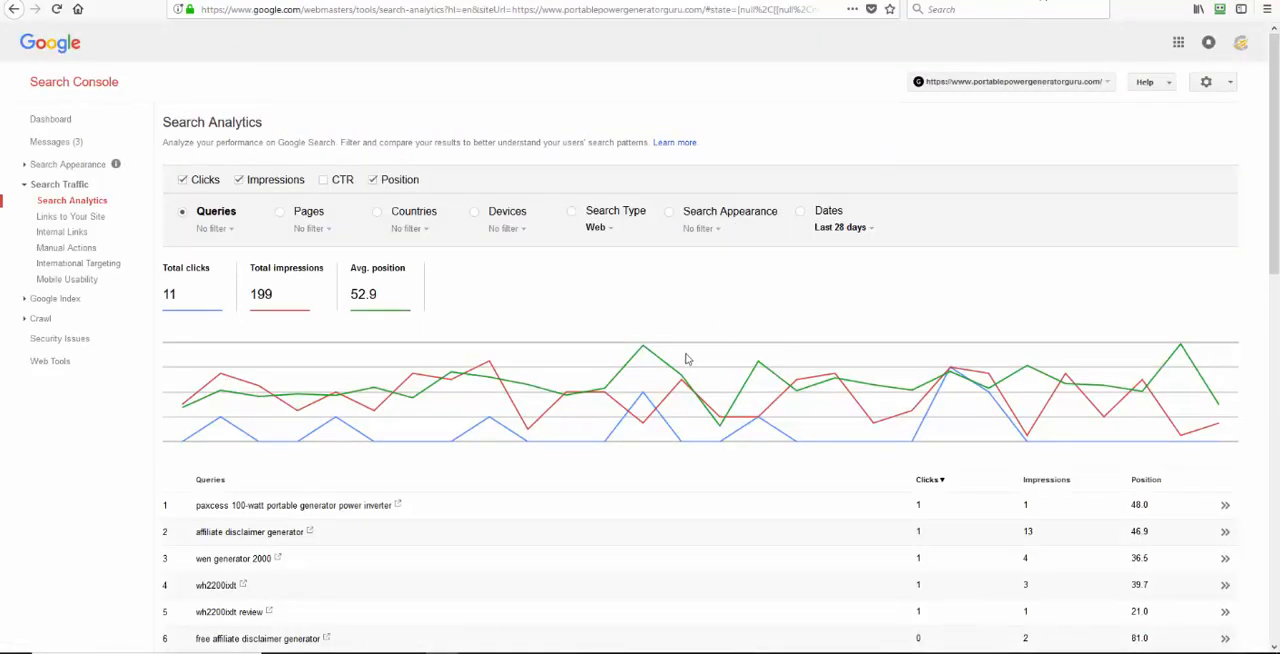
pyautogui.moveTo(658, 432)
# Examine the site's Search Analytics query list and its chart of clicks, impressions and position over the last 28 days
pyautogui.moveTo(1275, 113)
pyautogui.mouseDown()
pyautogui.moveTo(1275, 390)
pyautogui.moveTo(1276, 108)
pyautogui.mouseUp()
pyautogui.moveTo(1276, 140); pyautogui.dragTo(1274, 240)
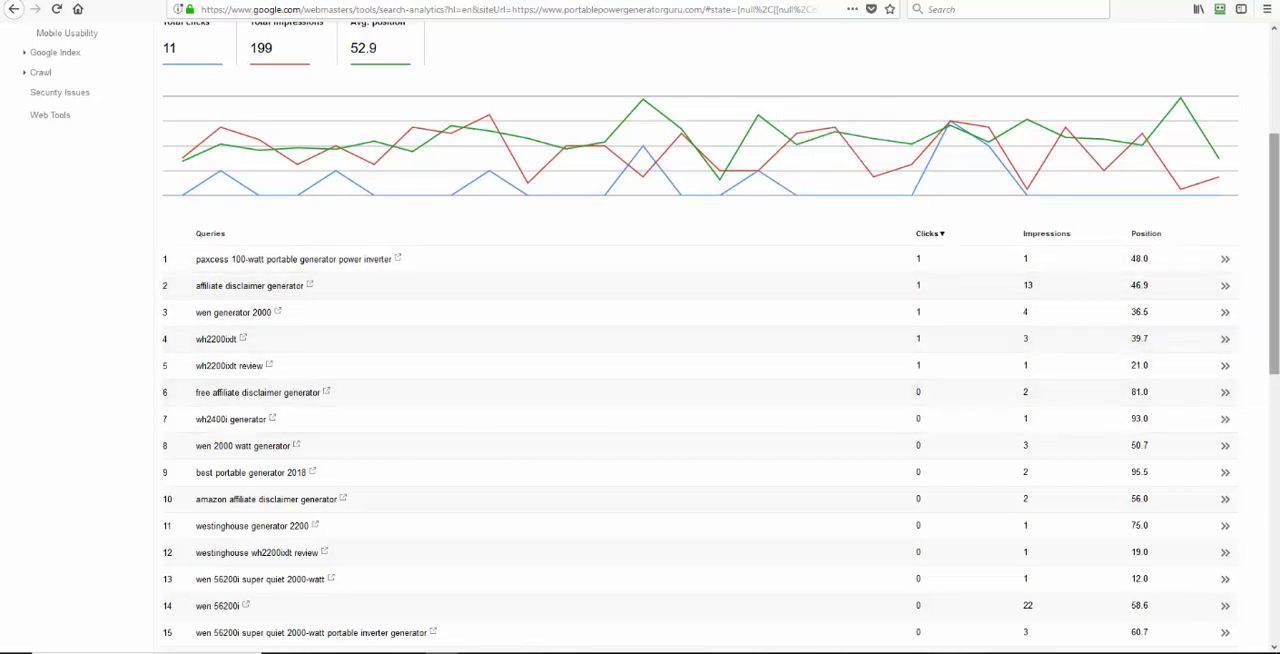
pyautogui.moveTo(1276, 217); pyautogui.dragTo(1276, 484)
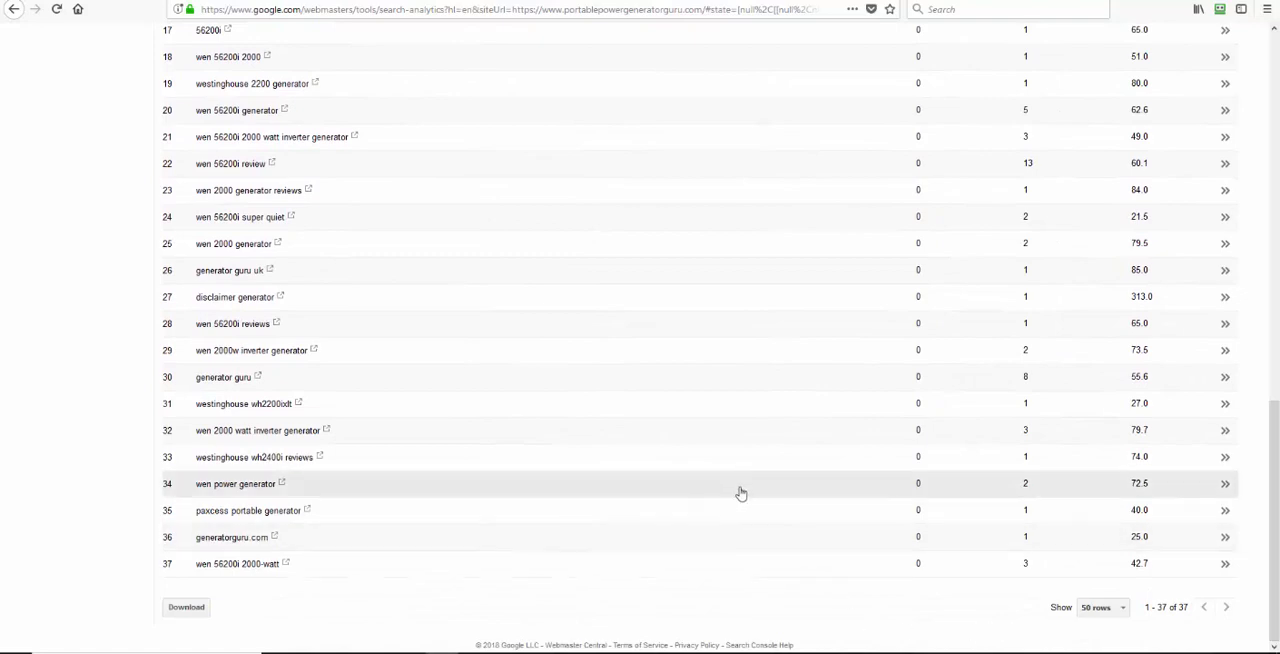
pyautogui.scroll(8, 737, 557)
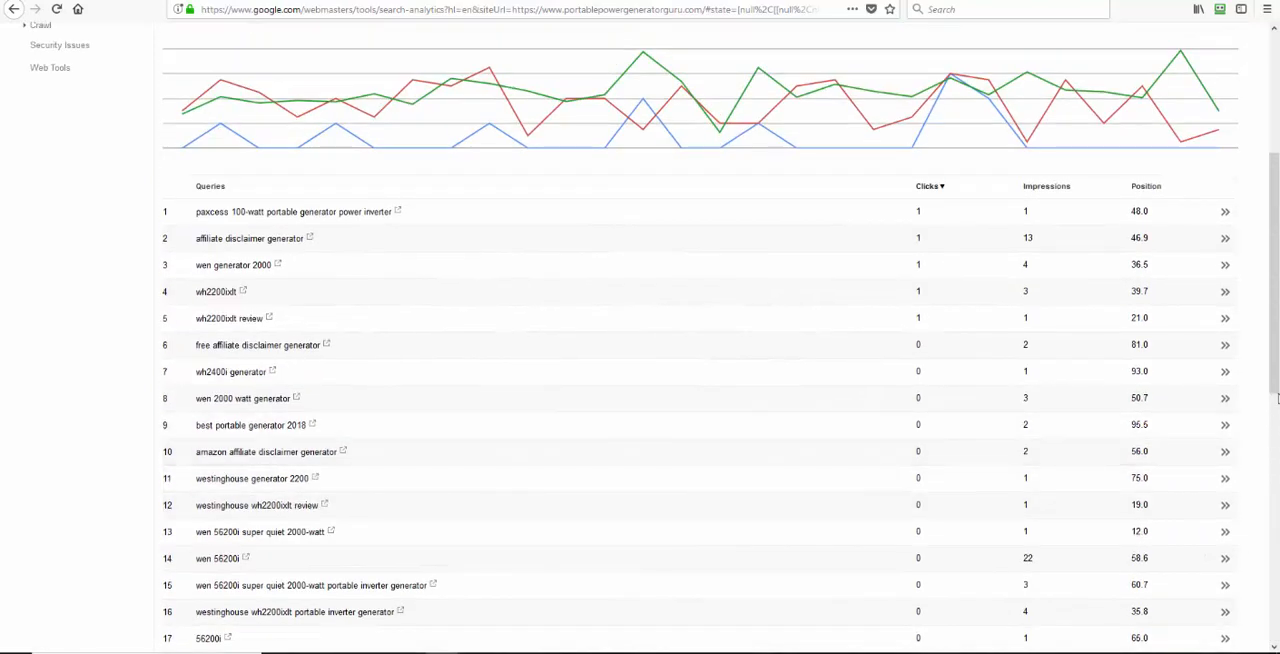
pyautogui.moveTo(1277, 398); pyautogui.dragTo(1277, 283)
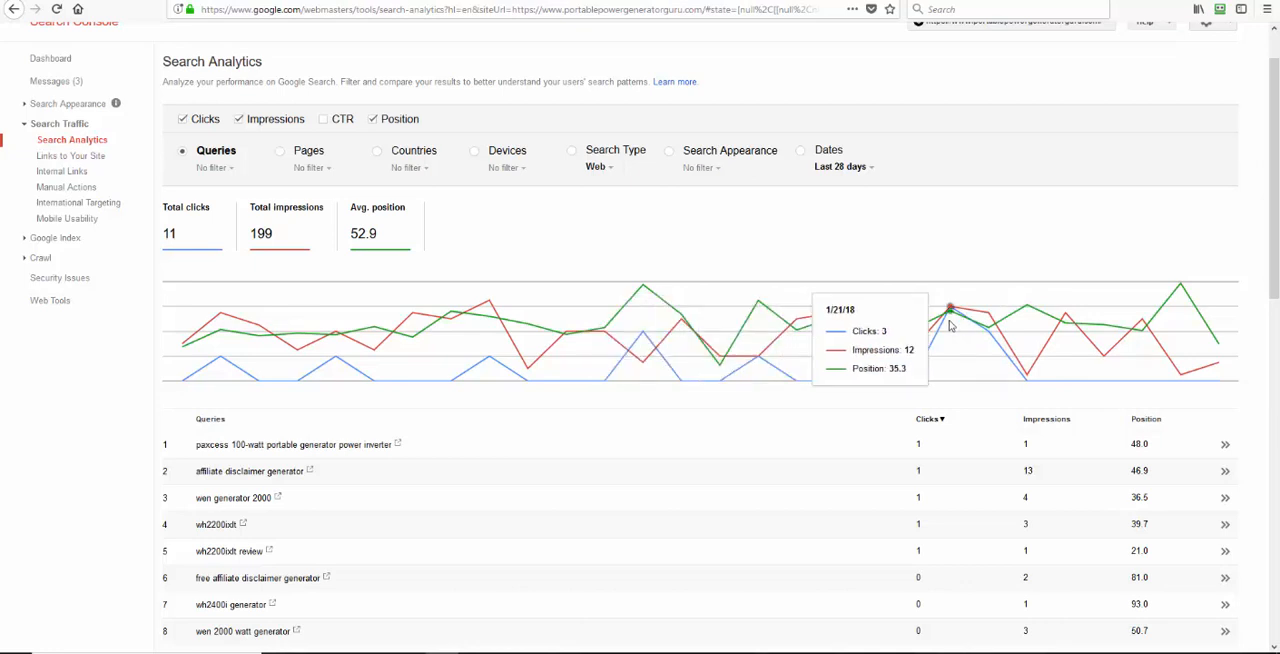
# Switch to the Portable Power Generator site and look through the WEN 56200i review on its home page
pyautogui.click(1058, 1)
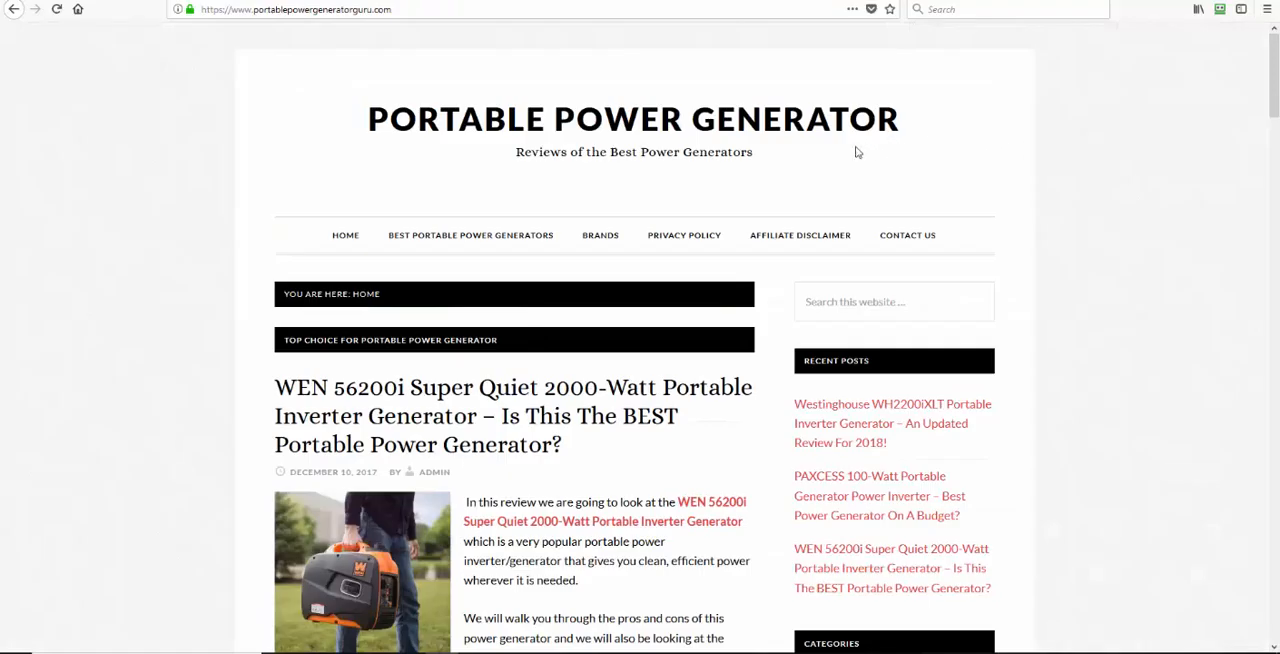
pyautogui.scroll(-3, 631, 208)
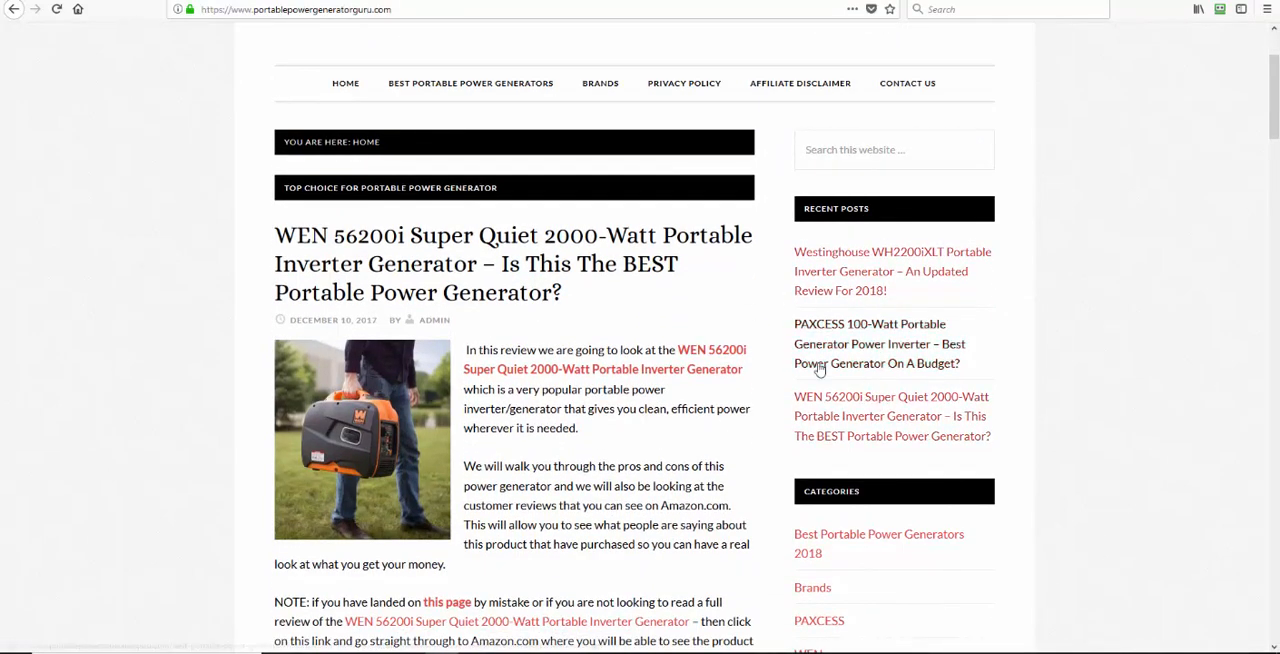
pyautogui.scroll(-5, 371, 367)
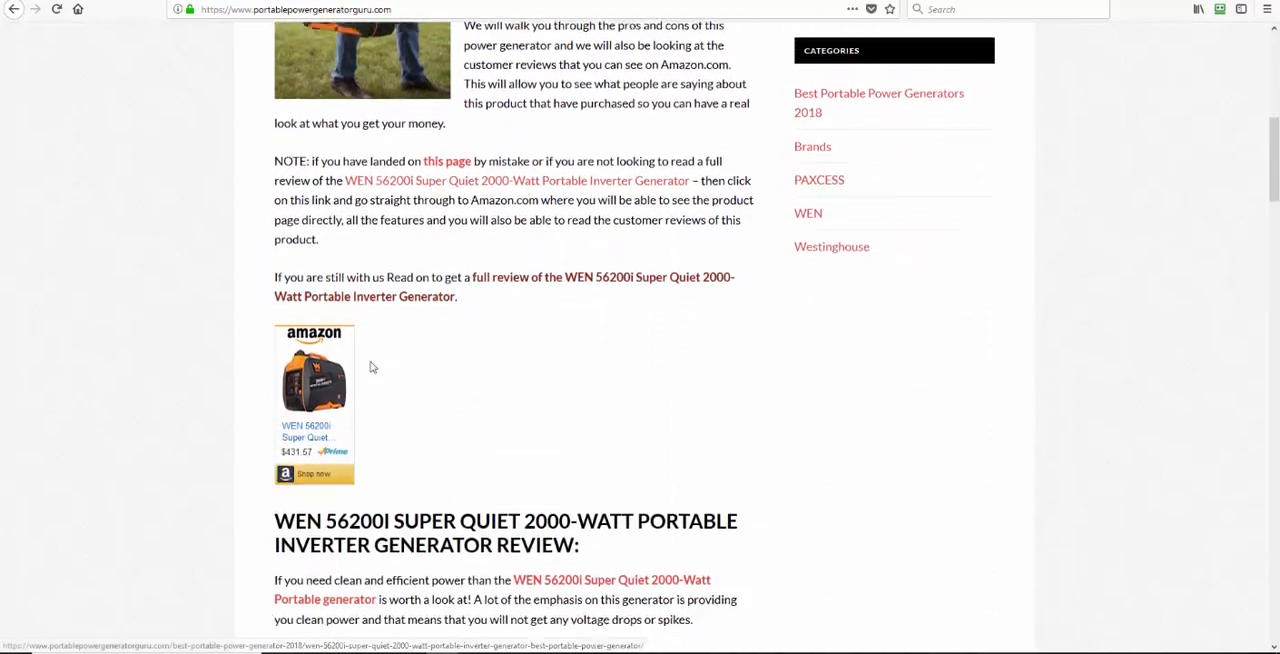
pyautogui.scroll(-4, 370, 367)
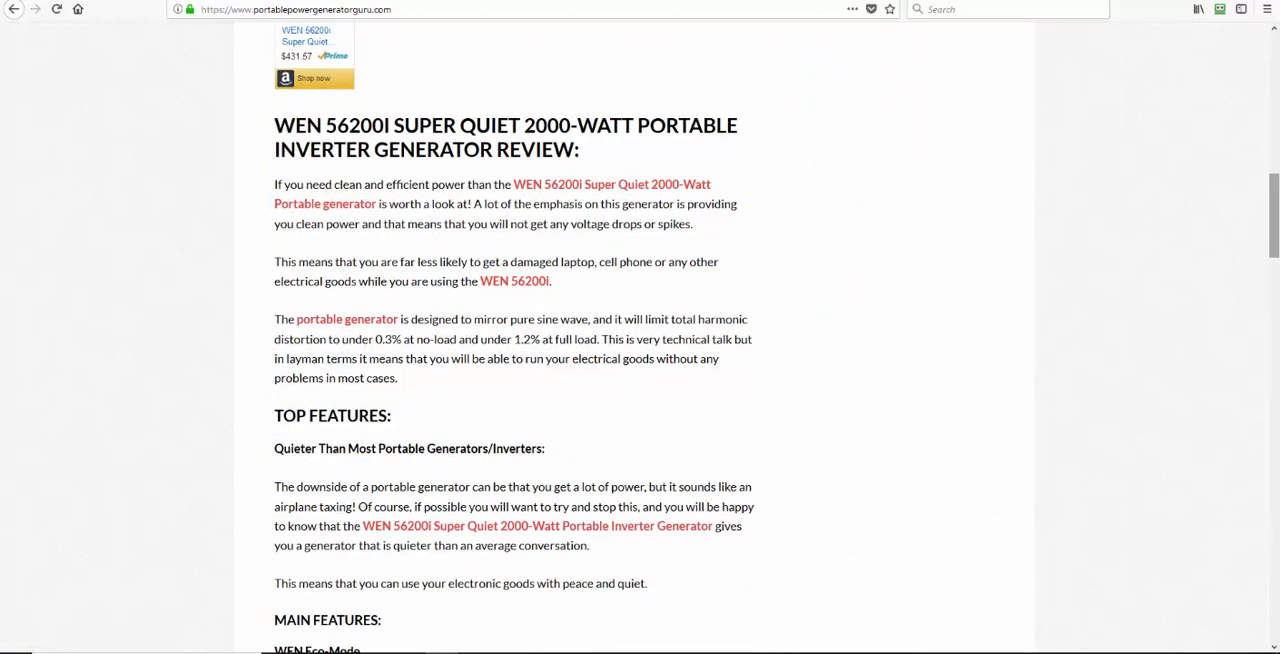
pyautogui.moveTo(1274, 200); pyautogui.dragTo(1277, 428)
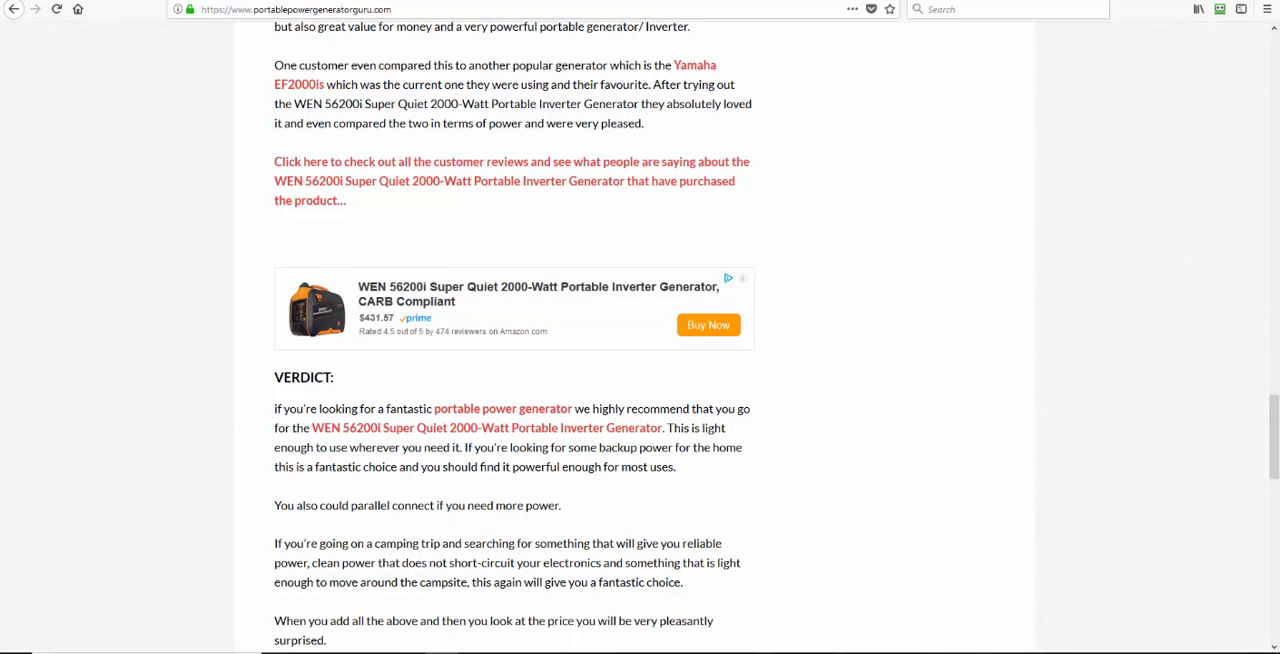
pyautogui.moveTo(1274, 400); pyautogui.dragTo(1274, 62)
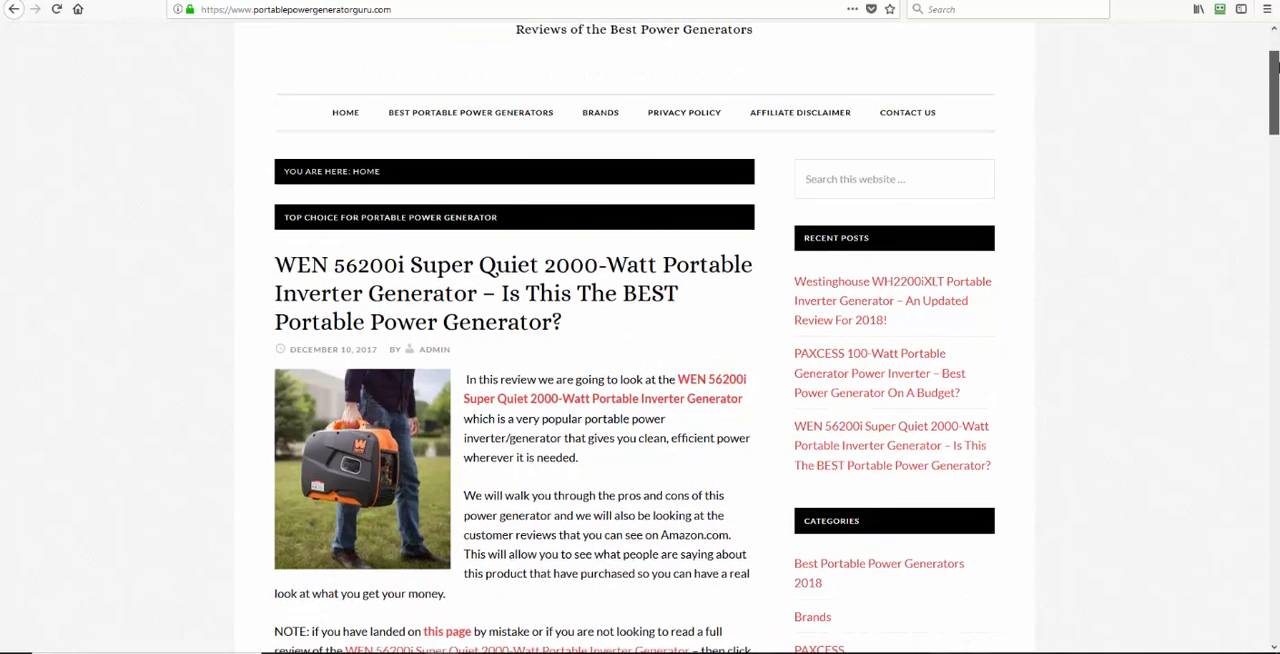
pyautogui.moveTo(1275, 65)
pyautogui.mouseDown()
pyautogui.moveTo(1272, 300)
pyautogui.moveTo(1271, 66)
pyautogui.mouseUp()
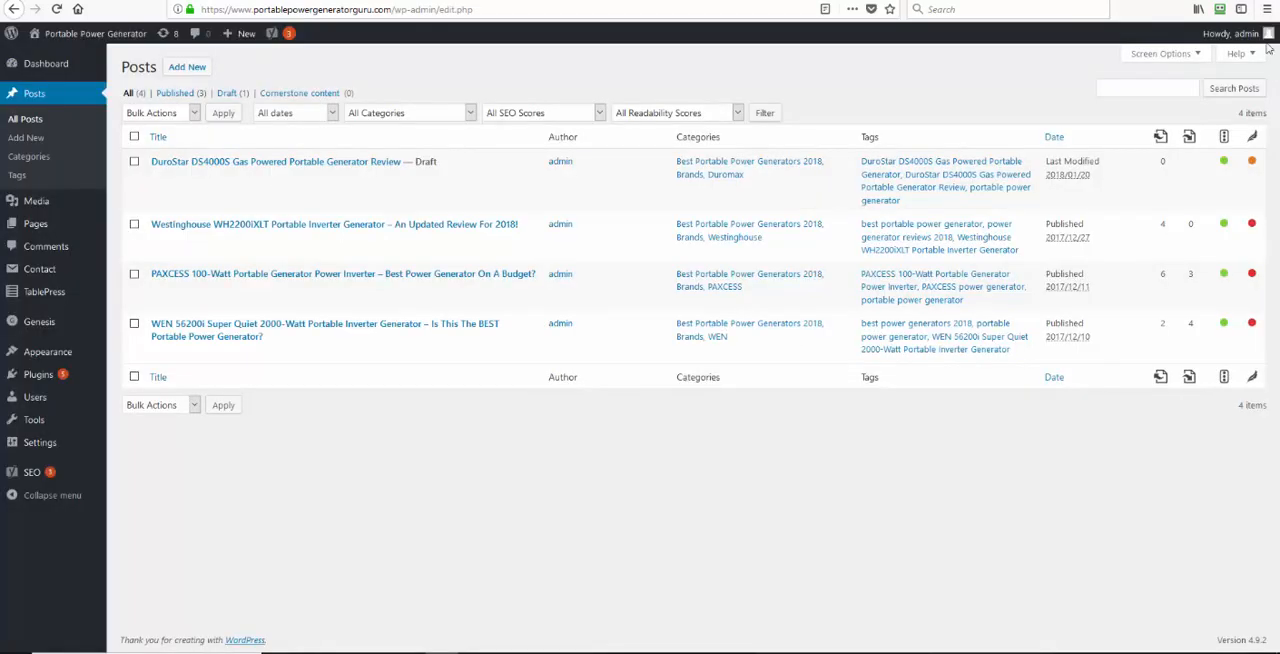
# Open the draft post "DuroStar DS4000S Gas Powered Portable Generator Review" for editing
pyautogui.moveTo(1262, 36)
pyautogui.click(156, 179)
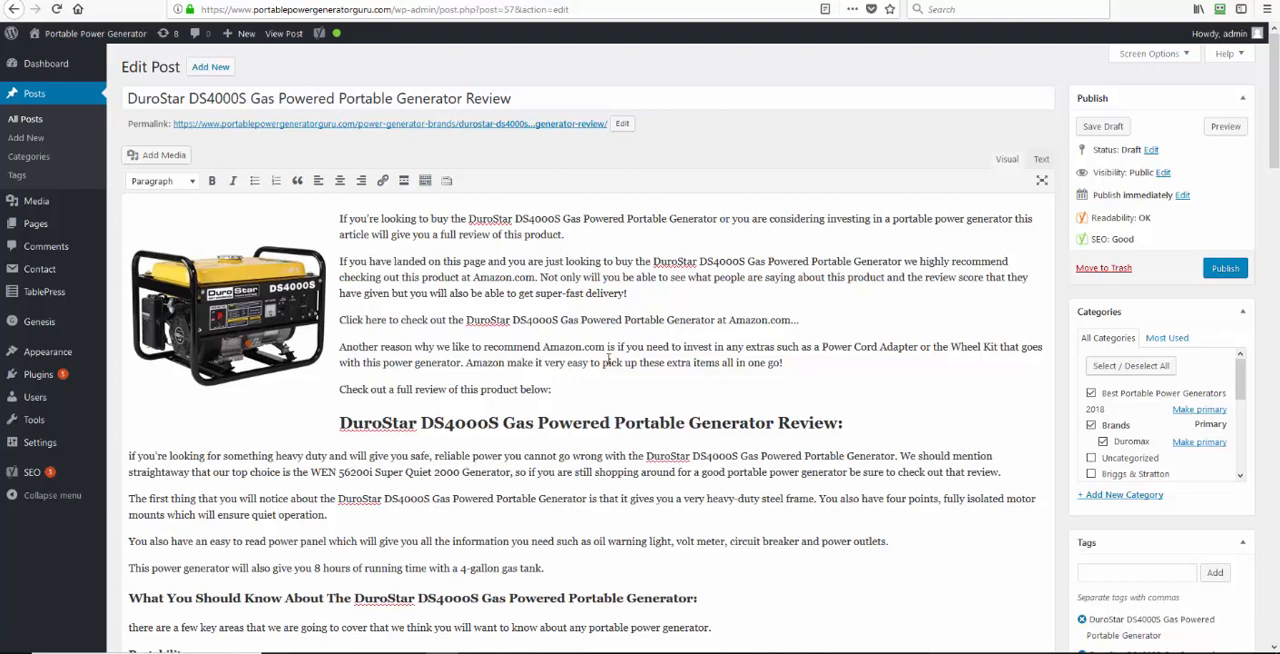
pyautogui.scroll(-1, 548, 270)
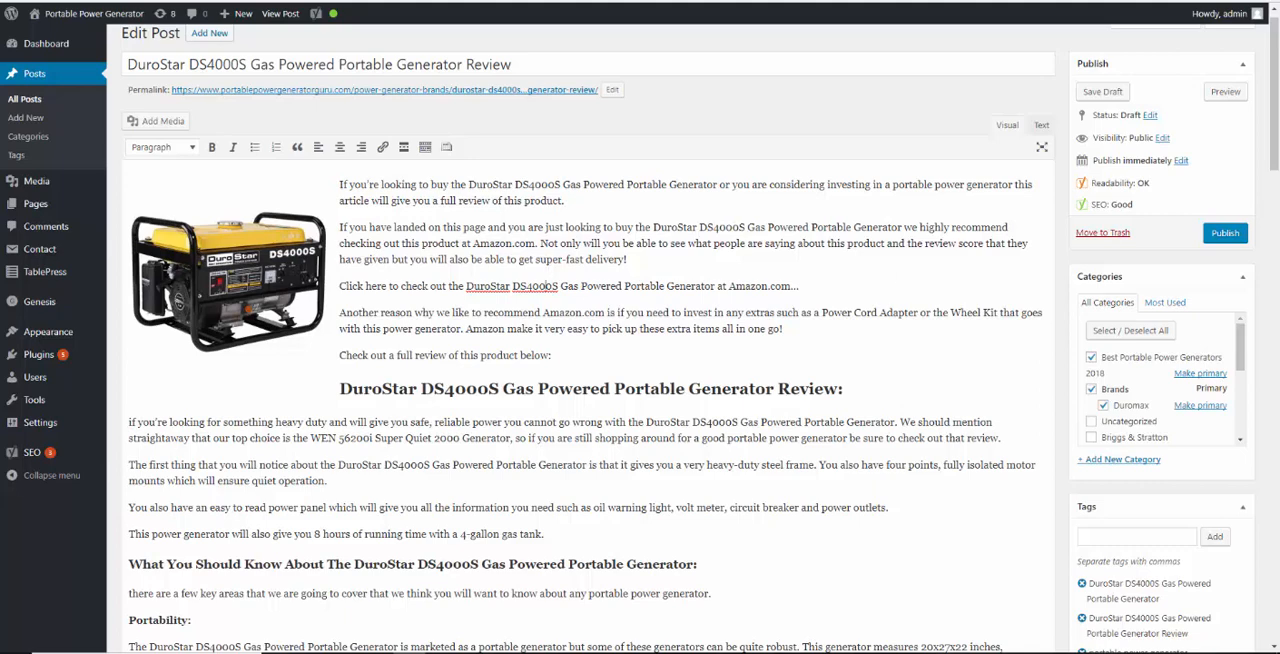
# Tag the generator image with an Amazon link to the "DuroStar DS4000S, 3300 Running Watts" product, found by searching for "durostar generator ds4000s"
pyautogui.click(268, 278)
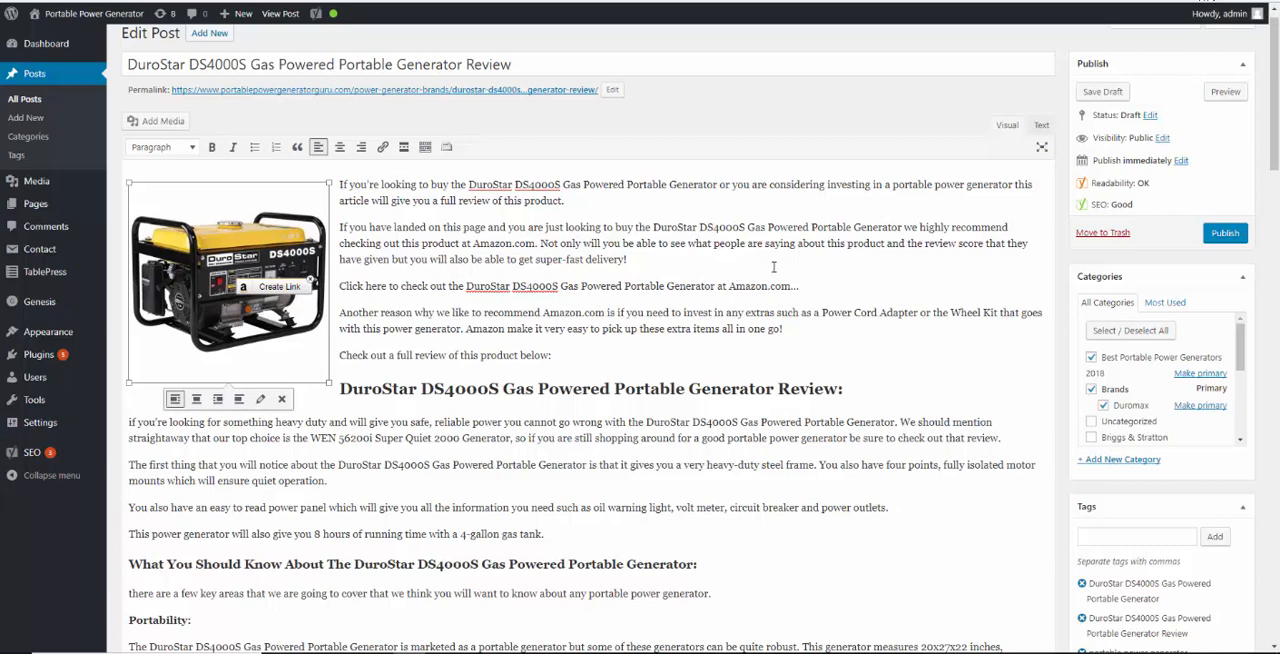
pyautogui.click(289, 286)
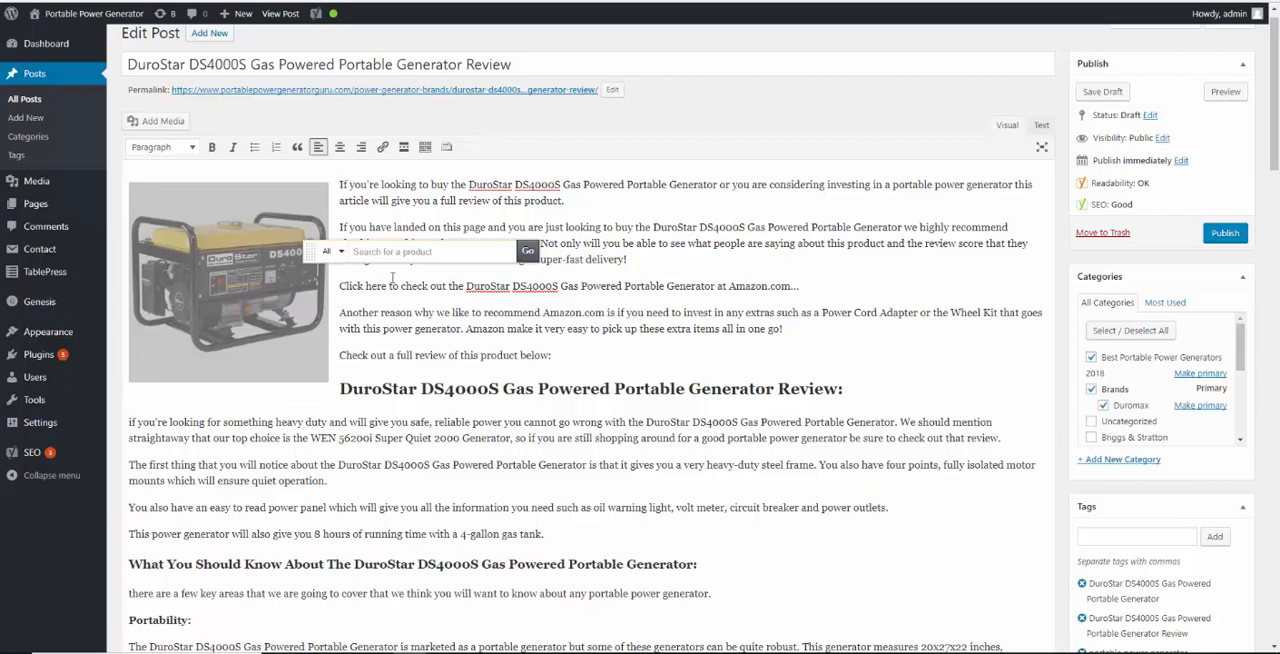
pyautogui.write('durostar')
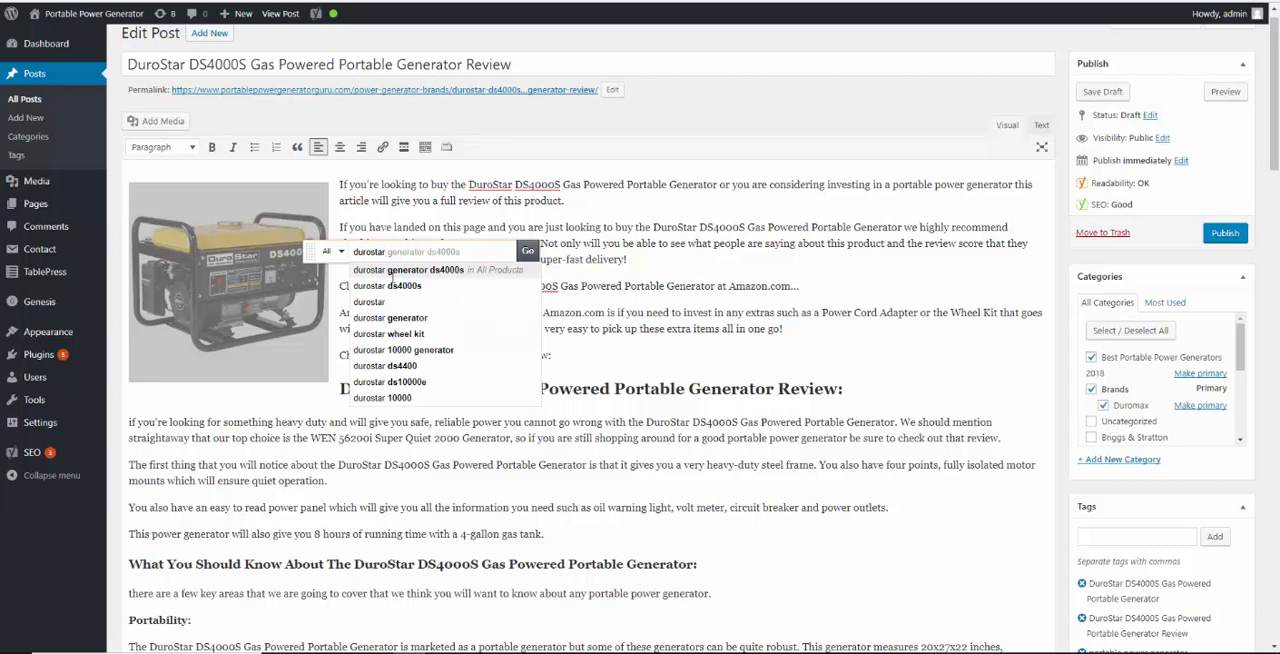
pyautogui.click(430, 270)
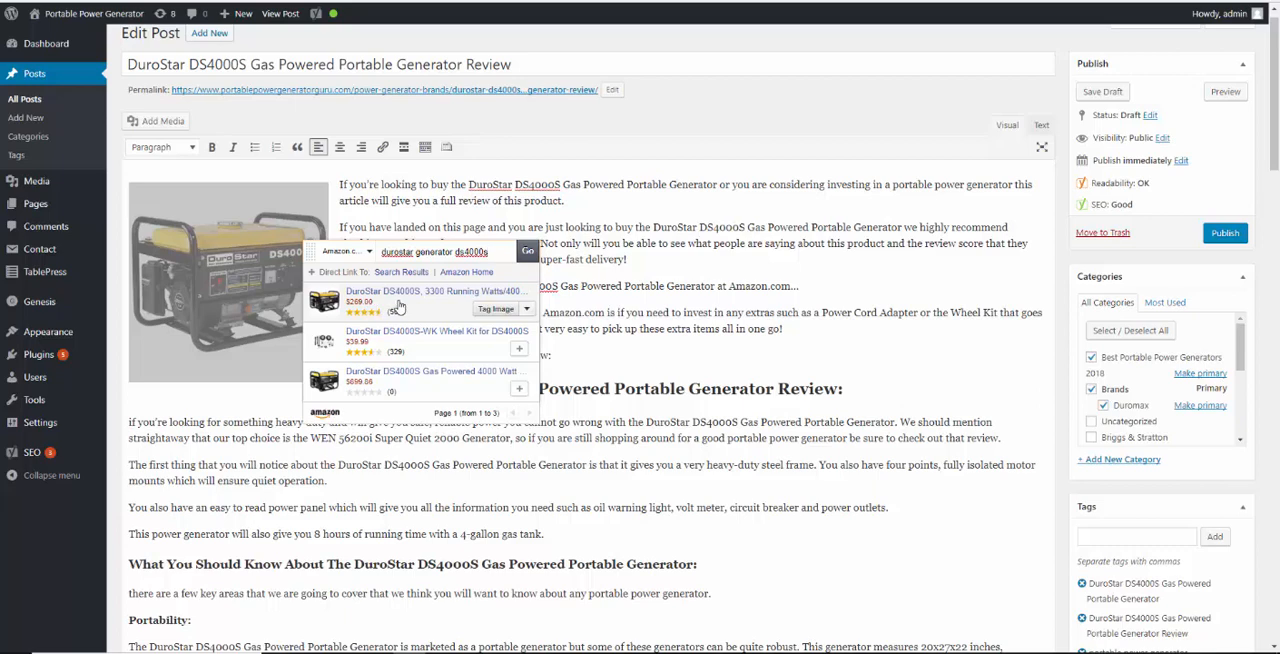
pyautogui.click(495, 310)
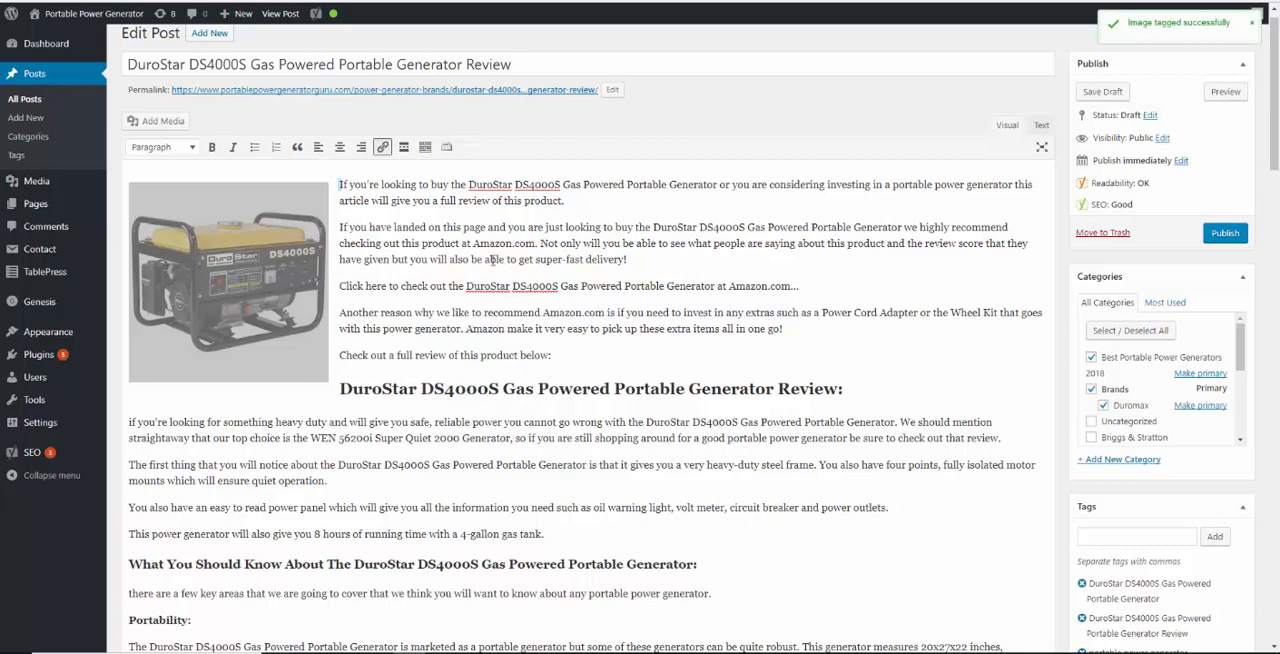
pyautogui.click(448, 241)
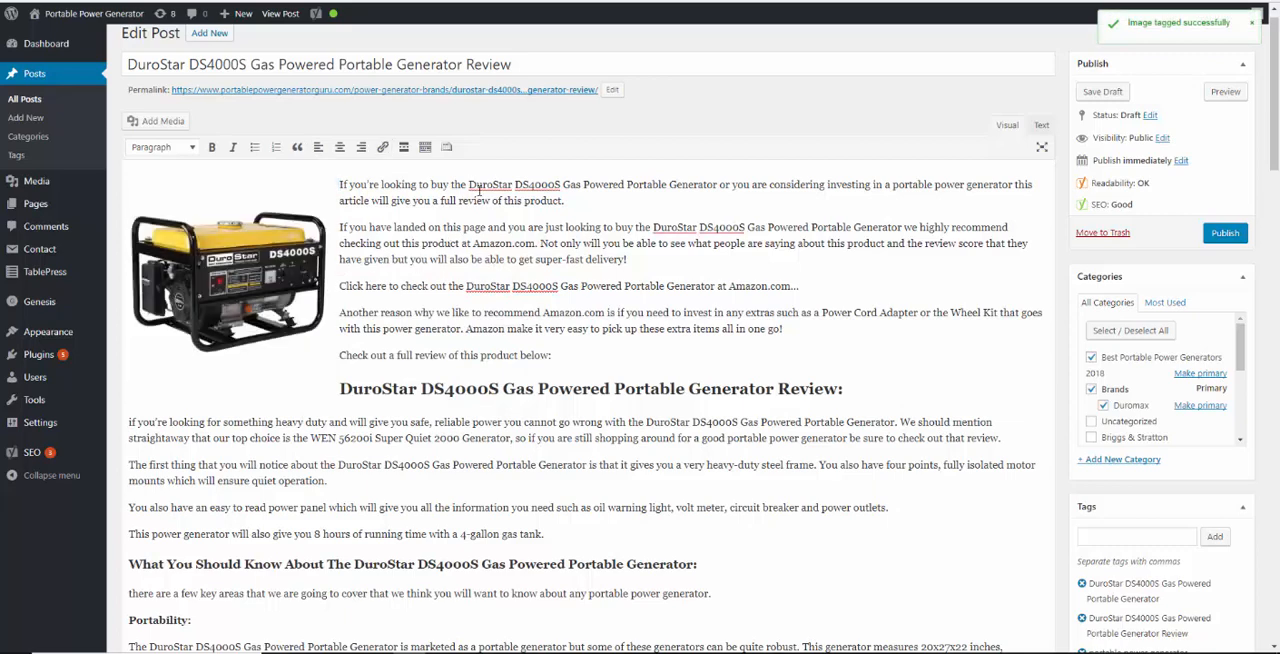
# Bold "DuroStar DS4000S Gas Powered Portable Generator" in the first paragraph and link it to the 3300 Running Watts product on Amazon
pyautogui.moveTo(469, 186); pyautogui.dragTo(716, 181)
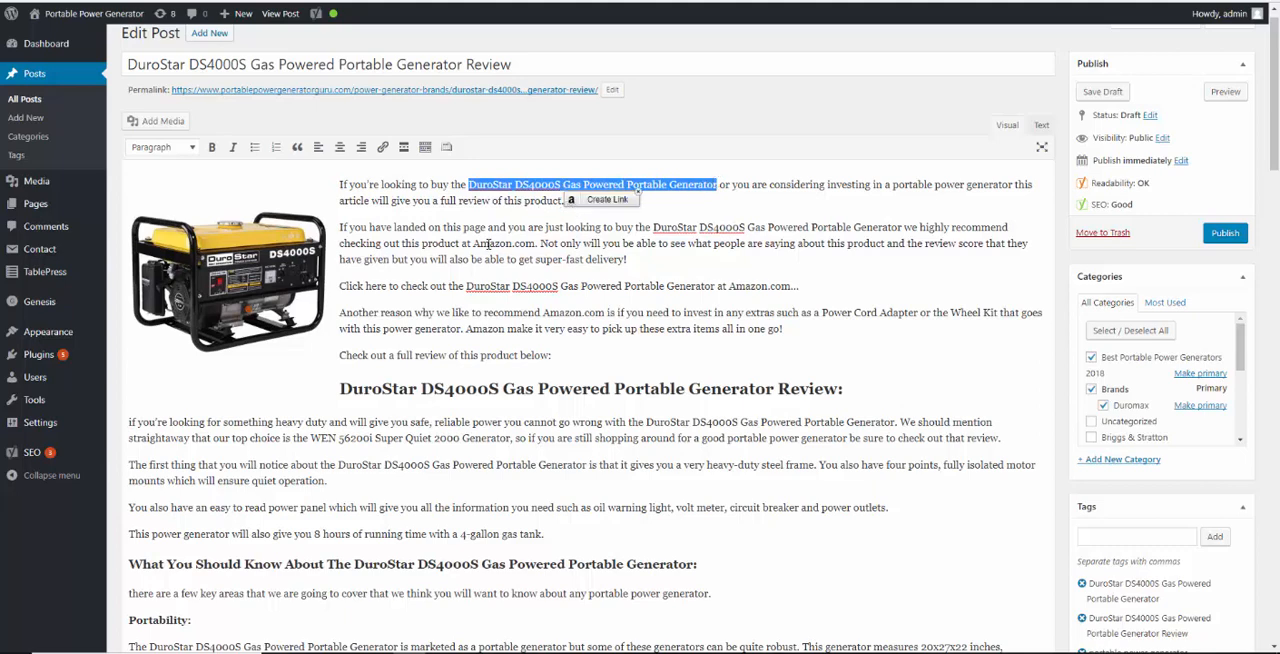
pyautogui.hotkey('ctrl', 'b')
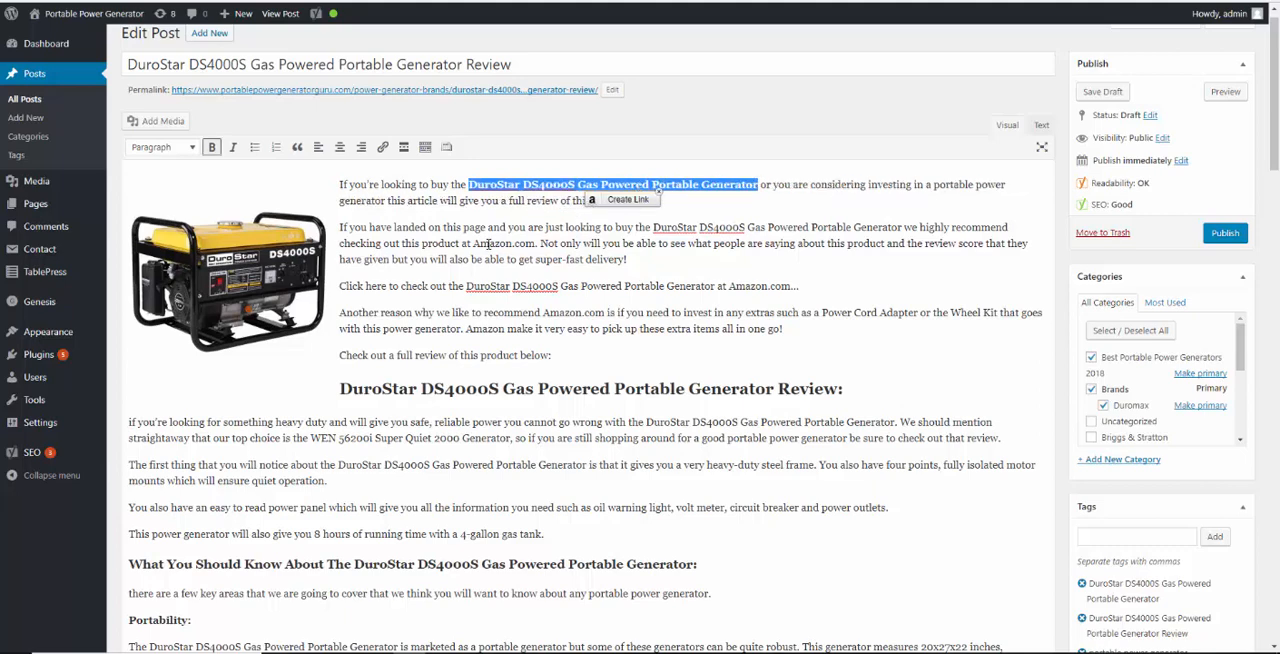
pyautogui.click(634, 203)
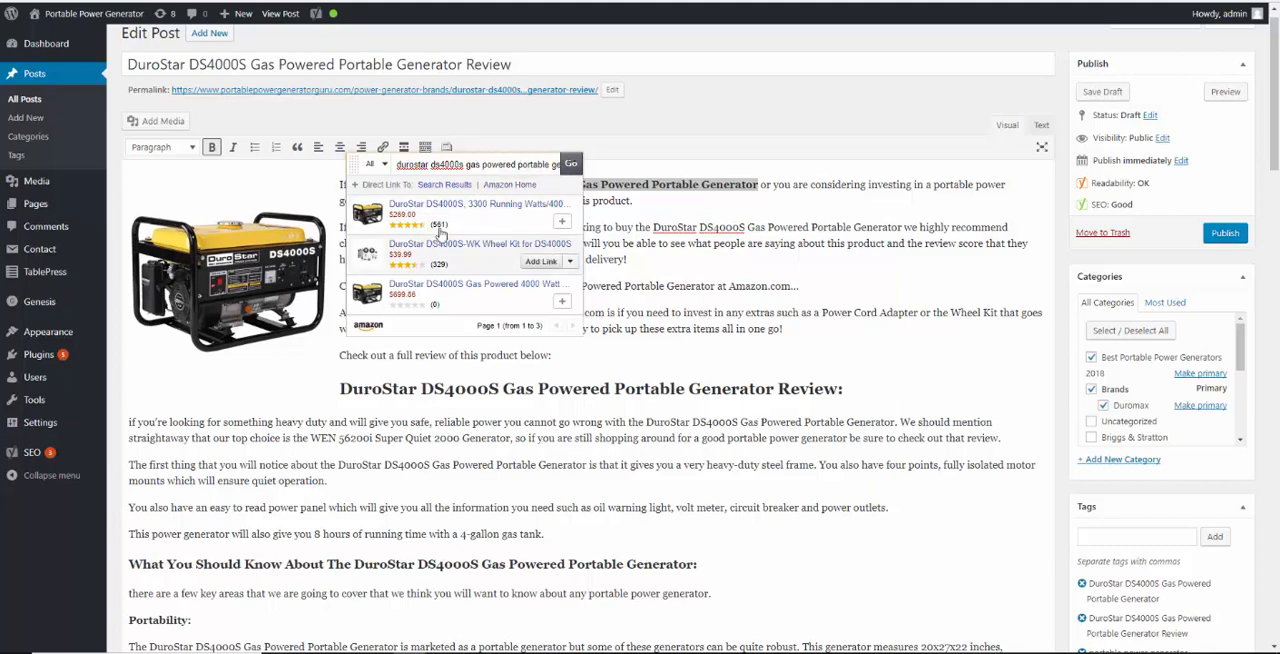
pyautogui.click(542, 222)
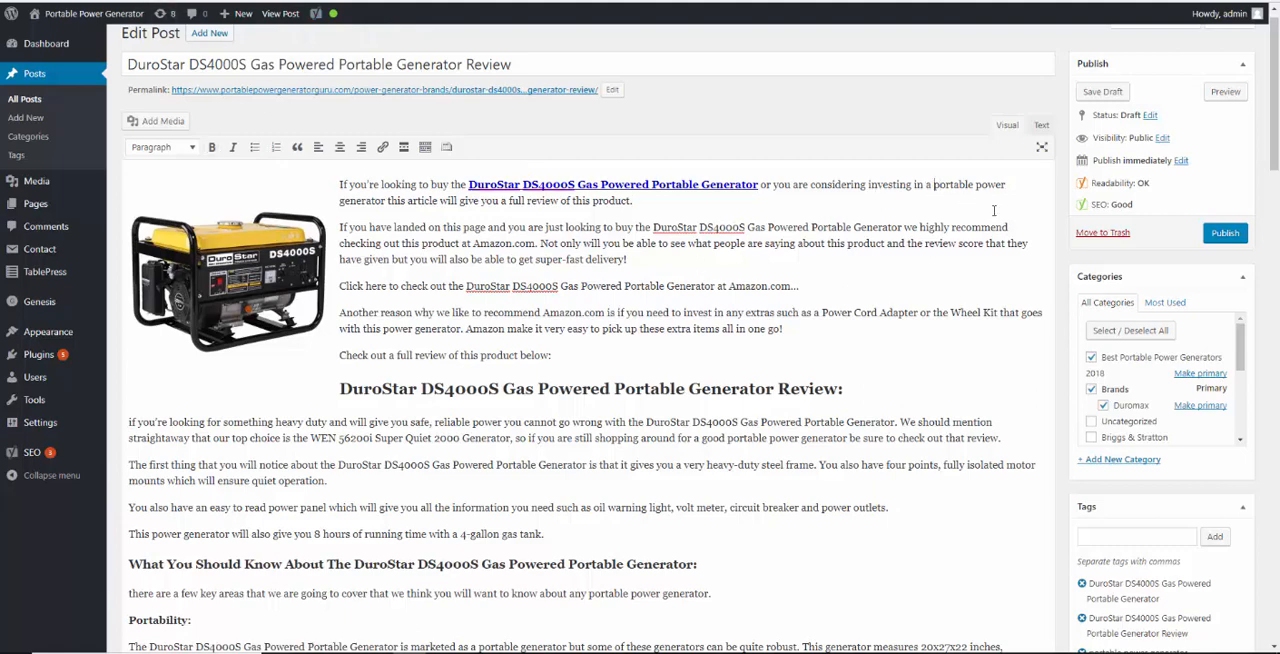
pyautogui.hotkey('shift', 'Right')
pyautogui.hotkey('shift', 'Right')
pyautogui.hotkey('shift', 'Right')
pyautogui.hotkey('shift', 'Right')
pyautogui.hotkey('shift', 'Right')
pyautogui.hotkey('shift', 'Right')
pyautogui.hotkey('shift', 'Right')
pyautogui.hotkey('shift', 'Right')
pyautogui.hotkey('shift', 'Right')
pyautogui.hotkey('shift', 'Right')
pyautogui.hotkey('shift', 'Right')
pyautogui.hotkey('shift', 'Right')
pyautogui.hotkey('shift', 'Right')
pyautogui.hotkey('shift', 'Right')
pyautogui.hotkey('shift', 'Right')
pyautogui.hotkey('shift', 'Right')
pyautogui.hotkey('shift', 'Right')
pyautogui.hotkey('shift', 'Right')
pyautogui.hotkey('shift', 'Right')
pyautogui.hotkey('shift', 'Right')
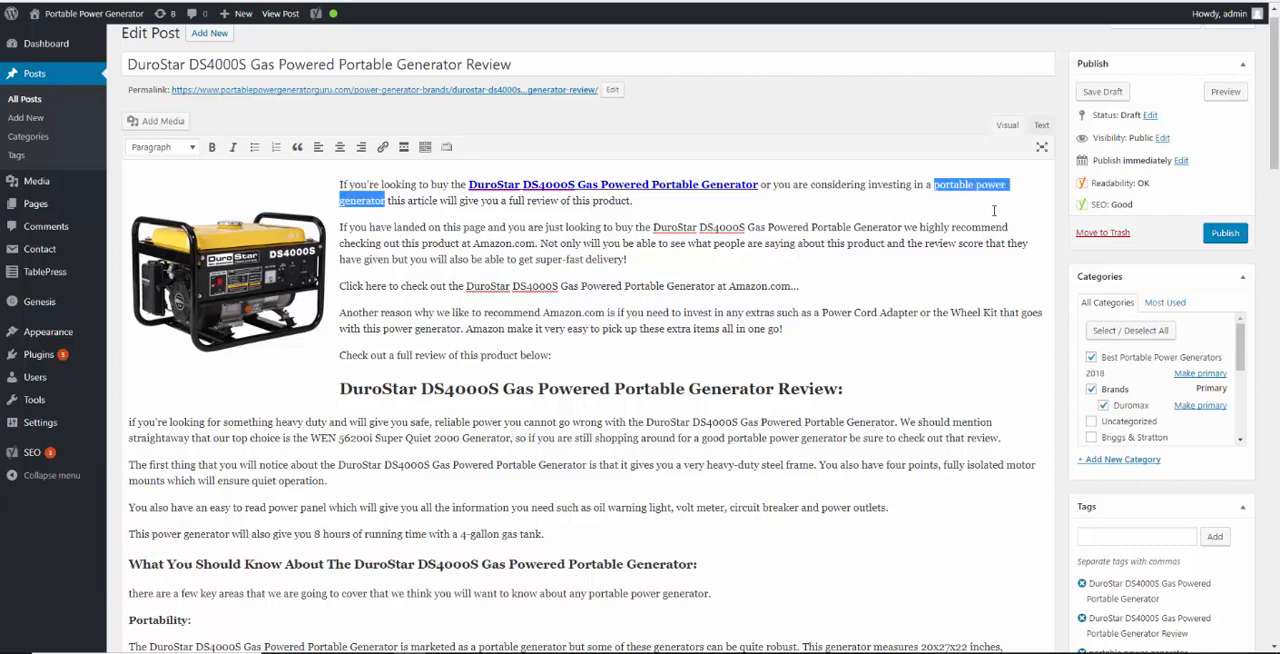
pyautogui.hotkey('ctrl', 'b')
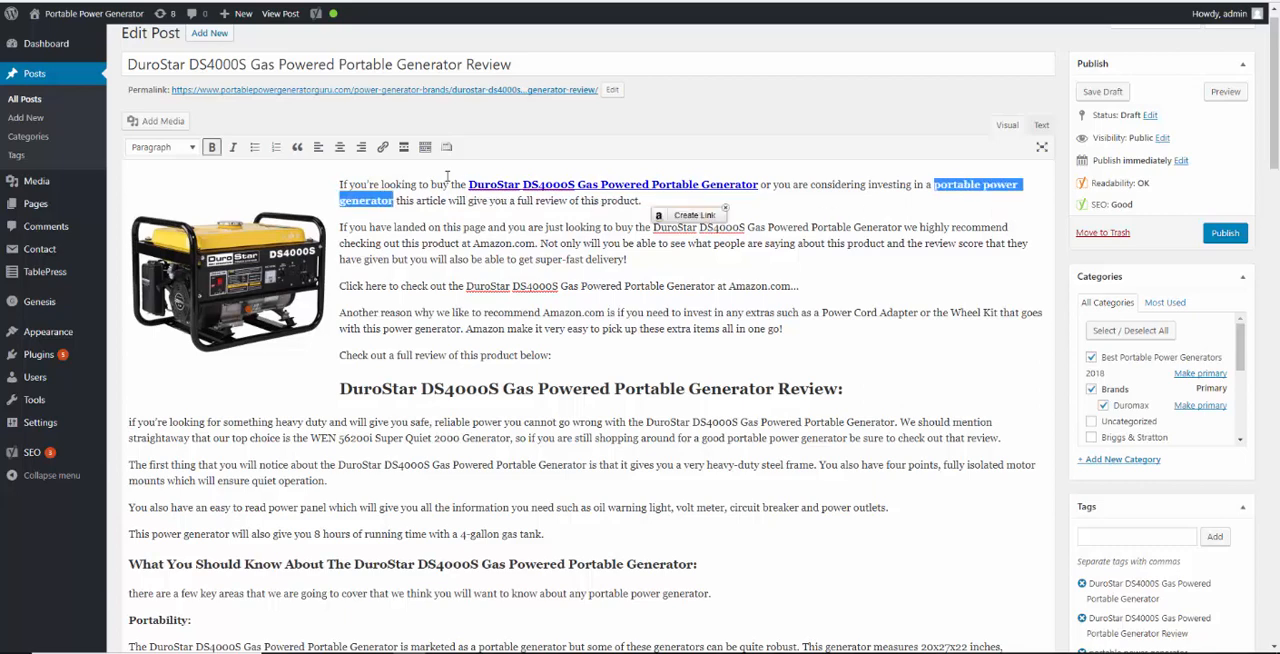
pyautogui.click(383, 147)
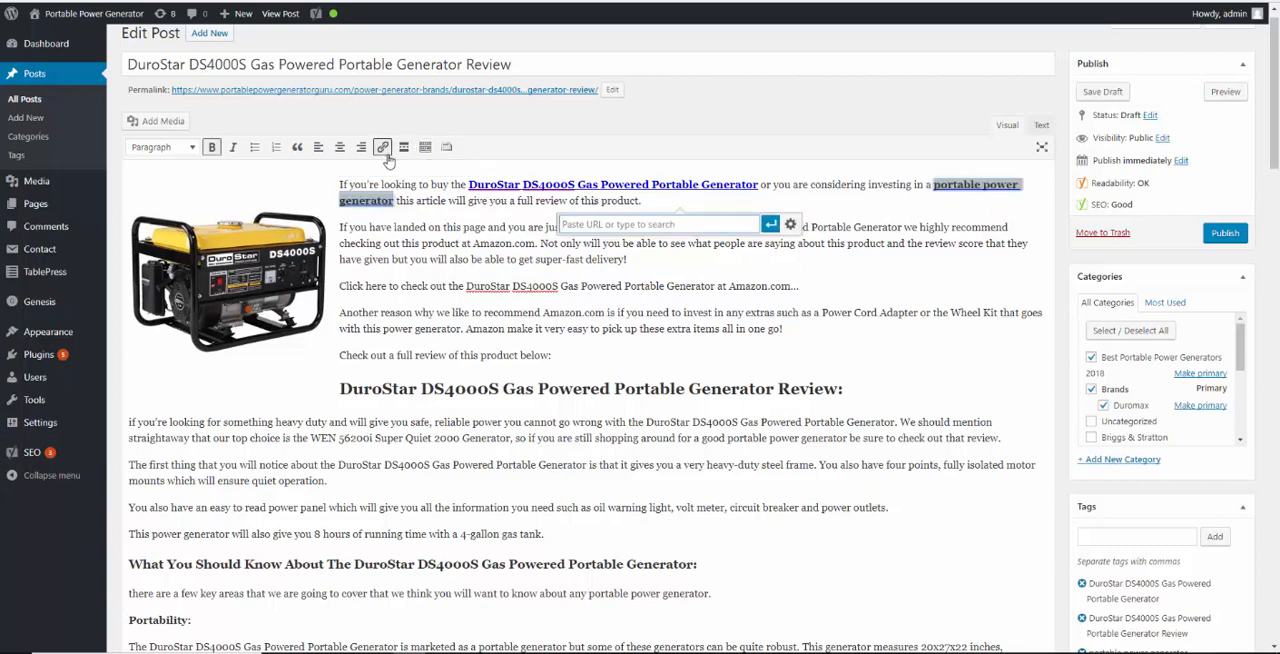
pyautogui.write('https://www.portablepowergeneratorguru.com/')
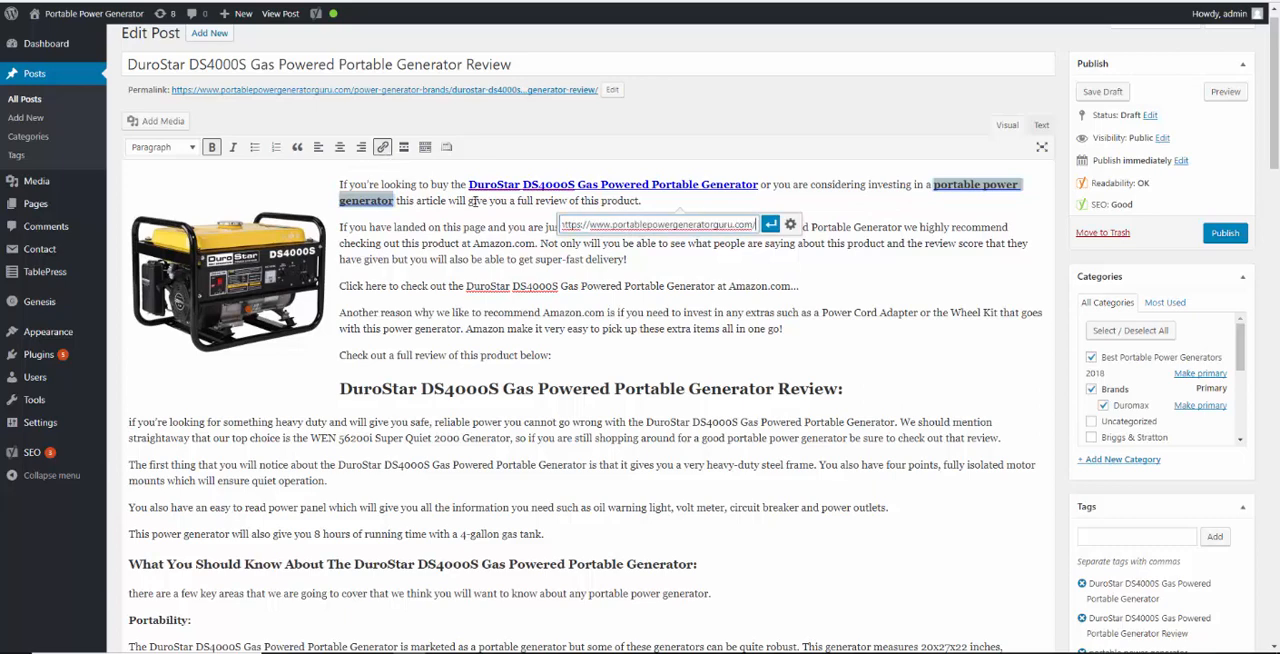
pyautogui.click(768, 224)
pyautogui.click(470, 248)
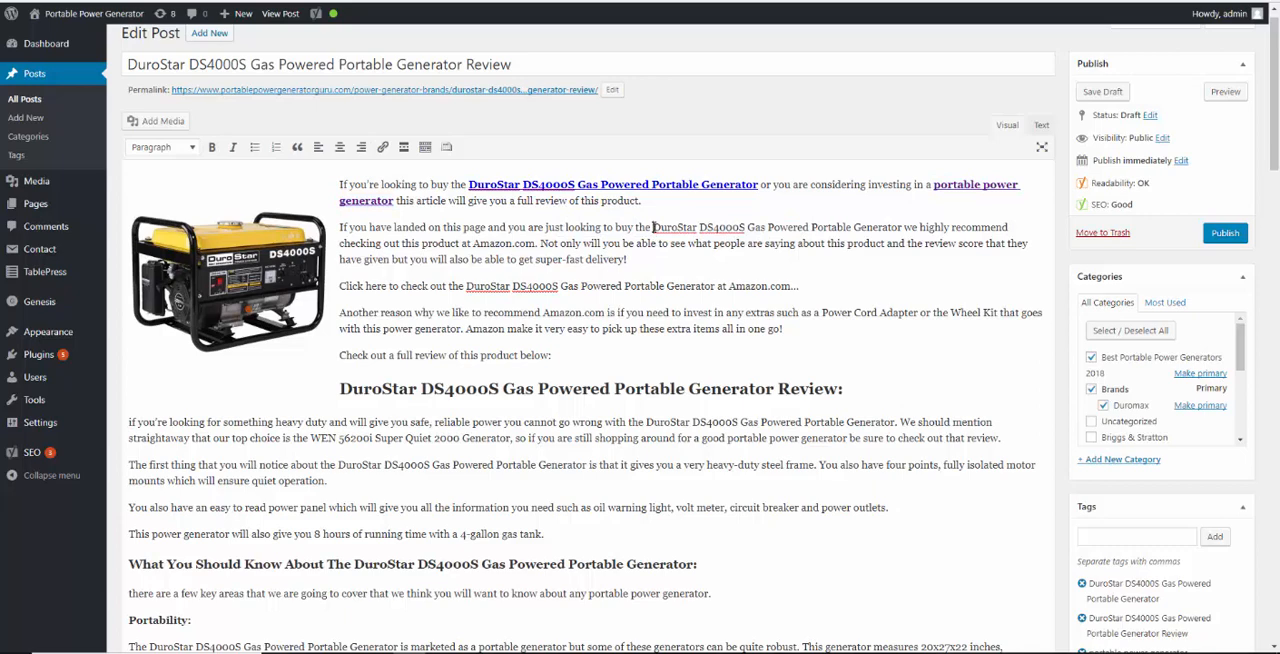
# Bold "DuroStar DS4000S Gas Powered Portable Generator" in the second paragraph and add an Amazon product link to it
pyautogui.moveTo(652, 227); pyautogui.dragTo(904, 227)
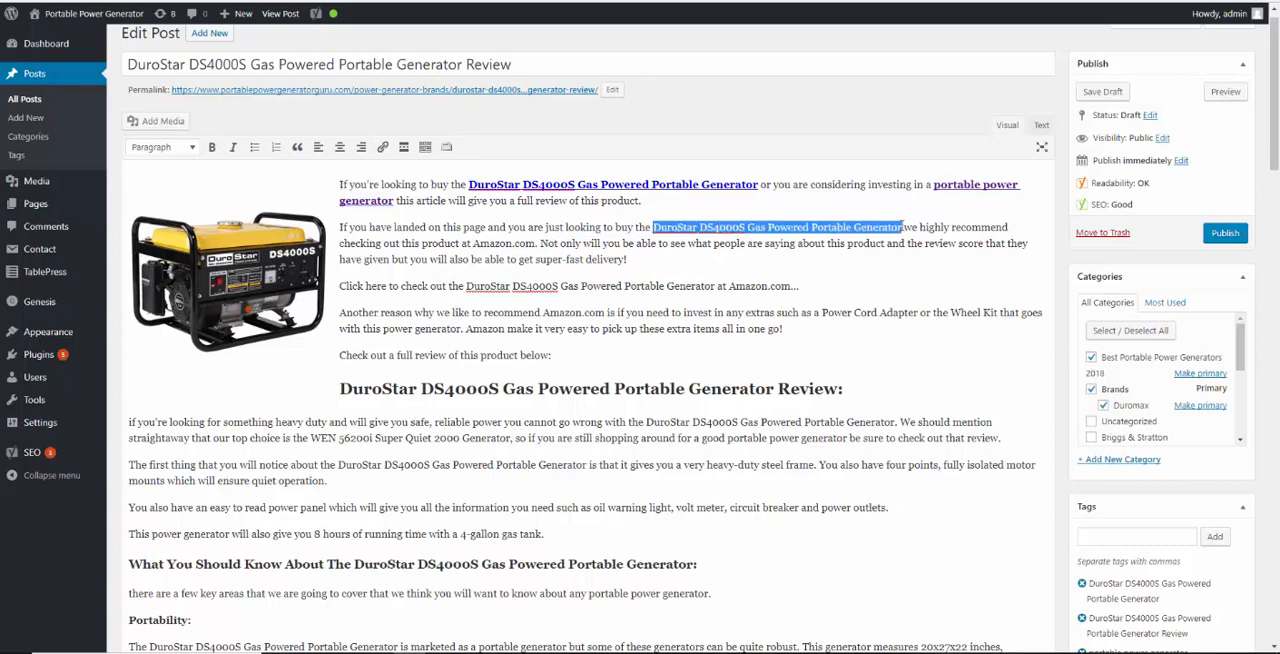
pyautogui.hotkey('ctrl', 'b')
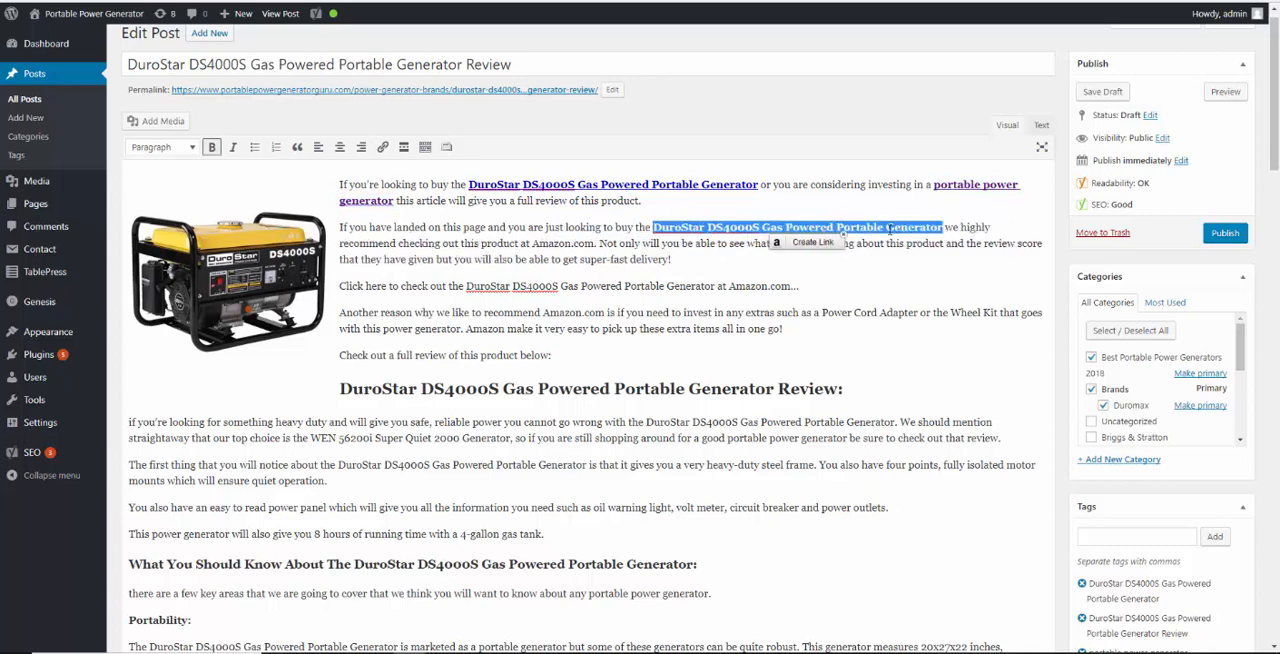
pyautogui.click(822, 244)
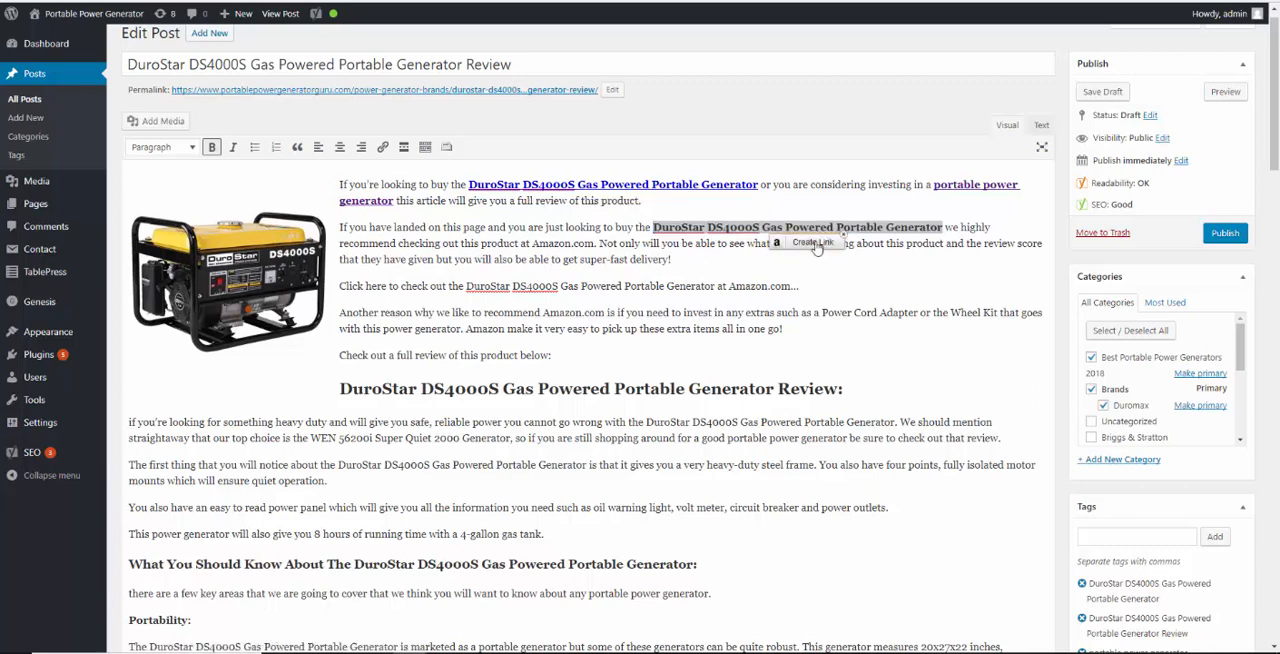
pyautogui.click(676, 262)
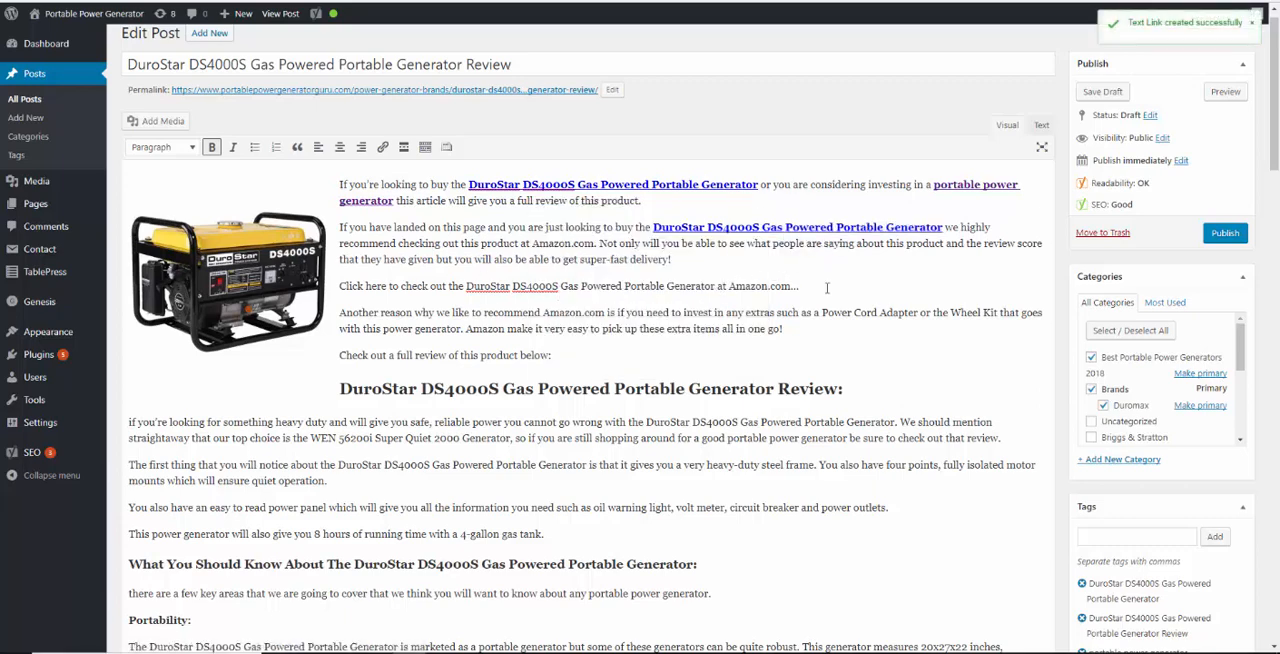
# Bold the "Click here to check out the DuroStar DS4000S..." line and link it to the "DuroStar DS4000S, 3300 Running Watts" product on Amazon
pyautogui.moveTo(799, 287); pyautogui.dragTo(340, 290)
pyautogui.hotkey('ctrl', 'b')
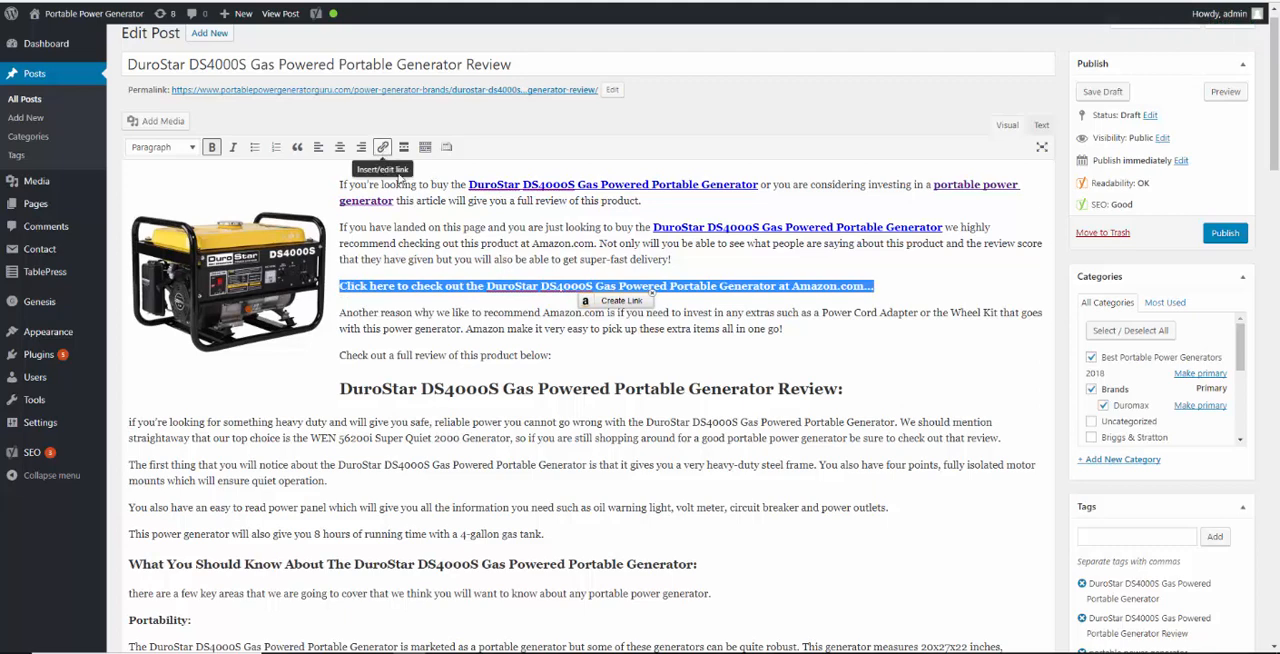
pyautogui.click(641, 302)
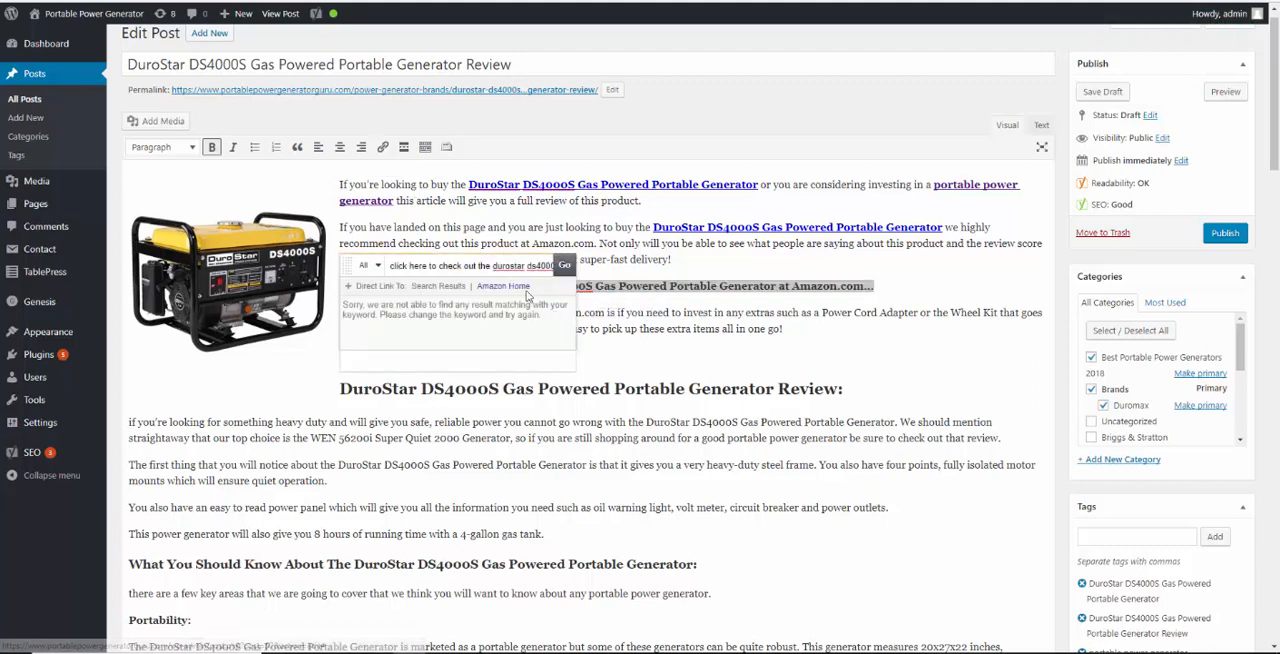
pyautogui.moveTo(390, 270); pyautogui.dragTo(678, 250)
pyautogui.press('BackSpace')
pyautogui.write('durostar ds4000s gas powered portable generator')
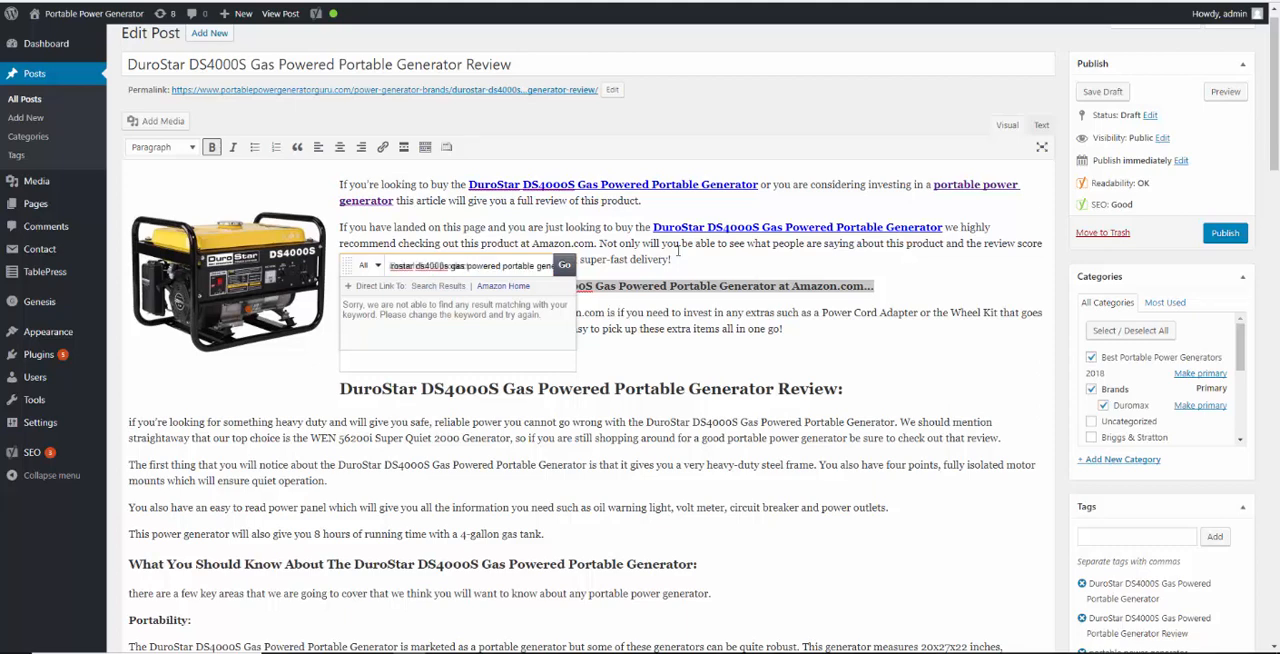
pyautogui.click(565, 265)
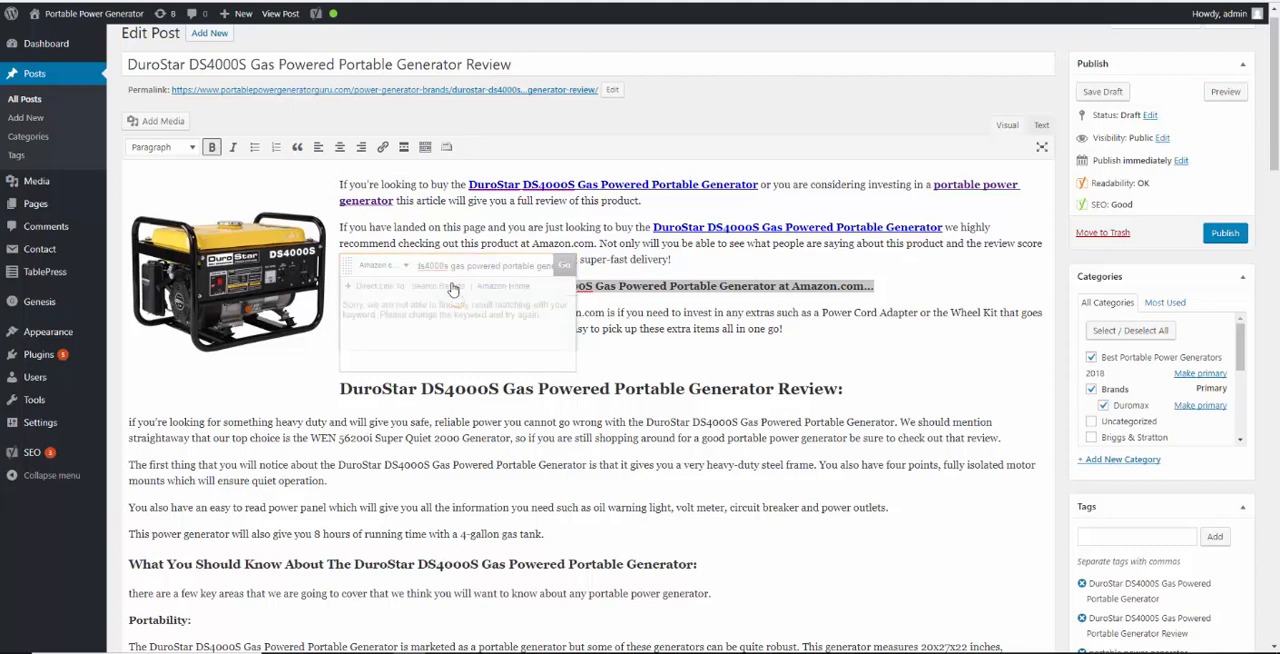
pyautogui.moveTo(527, 325)
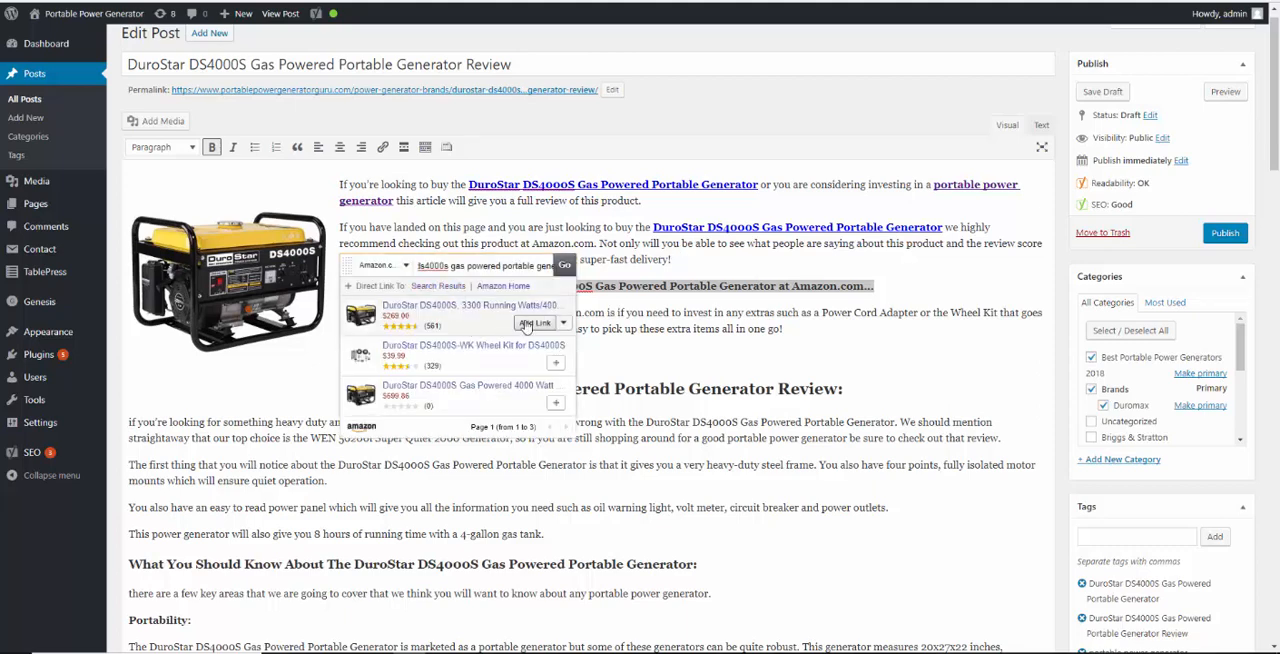
pyautogui.click(527, 325)
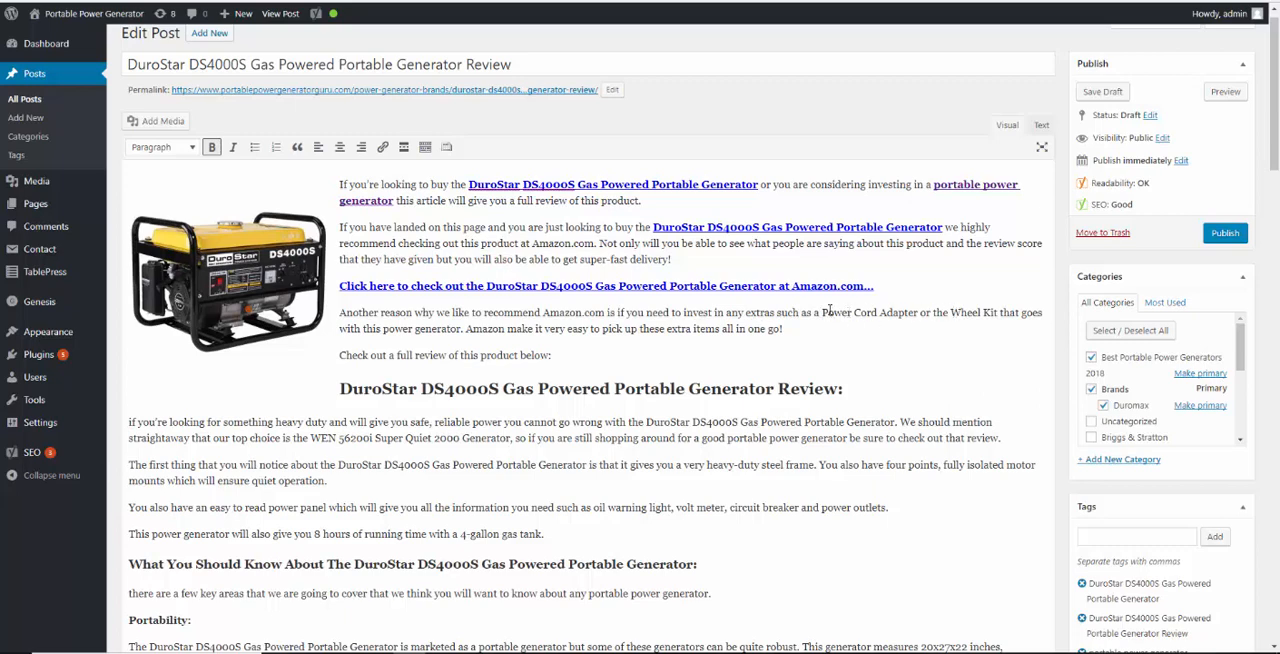
# Bold "Wheel Kit" in the paragraph about extras and link it to the DuroStar DS4000S-WK Wheel Kit on Amazon
pyautogui.moveTo(824, 312); pyautogui.dragTo(921, 313)
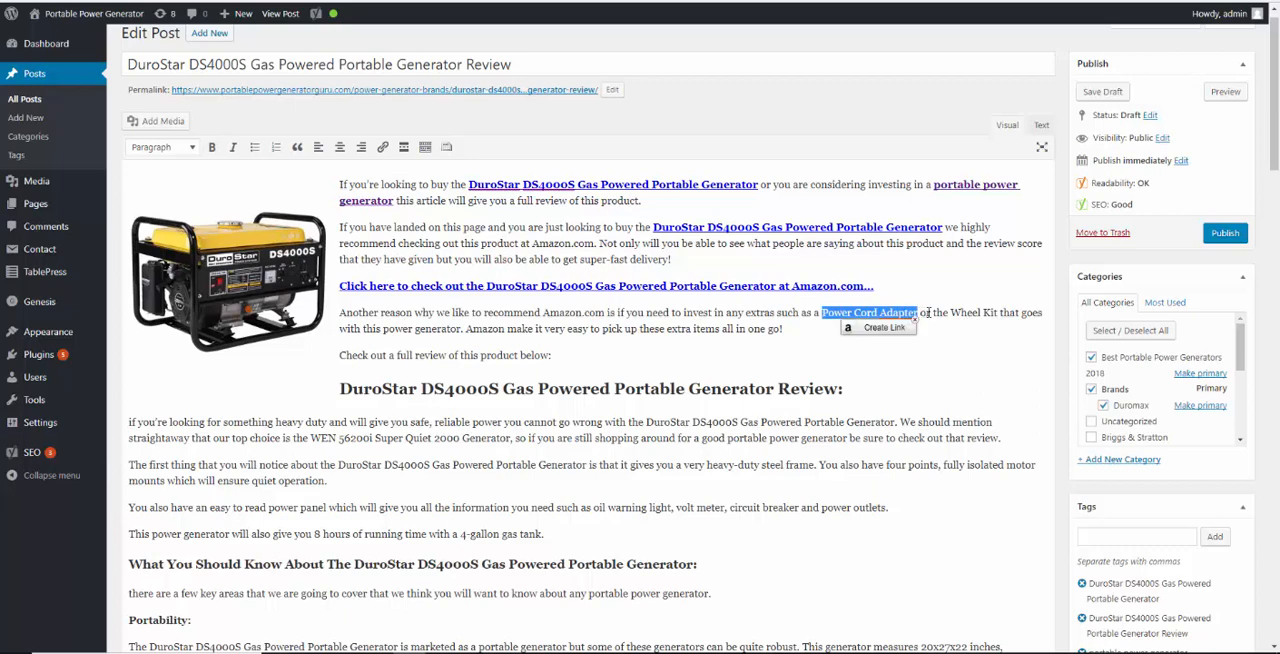
pyautogui.click(940, 313)
pyautogui.moveTo(950, 313); pyautogui.dragTo(997, 310)
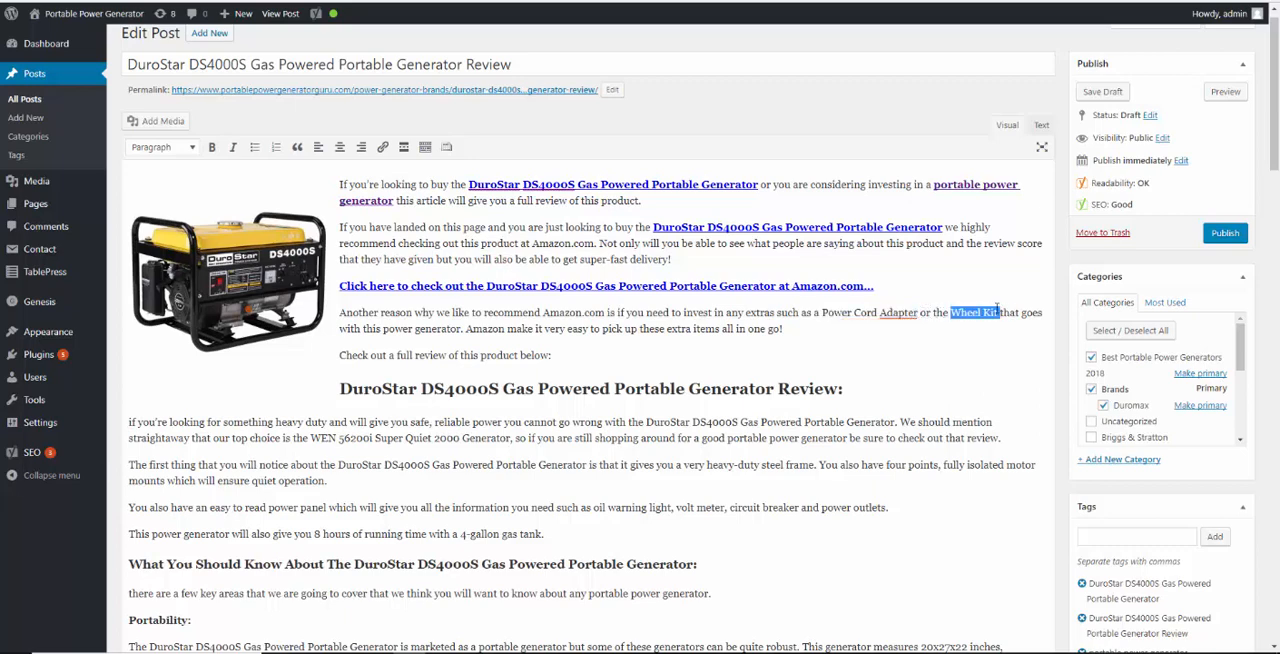
pyautogui.hotkey('ctrl', 'b')
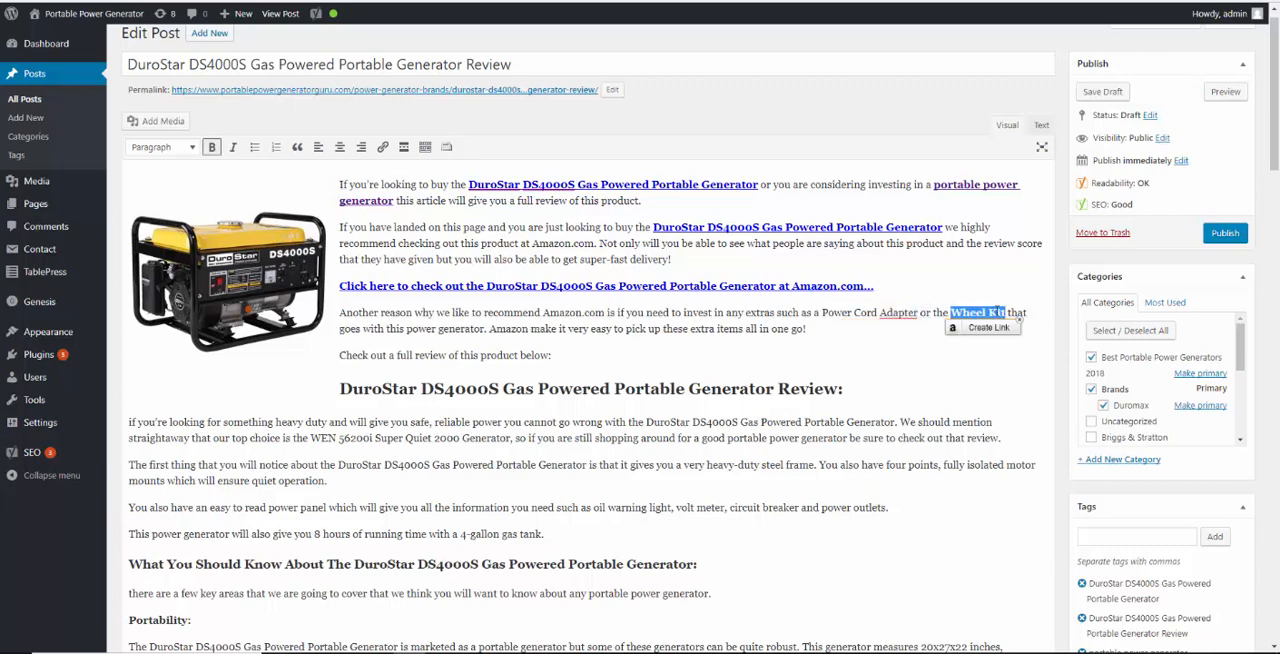
pyautogui.click(970, 330)
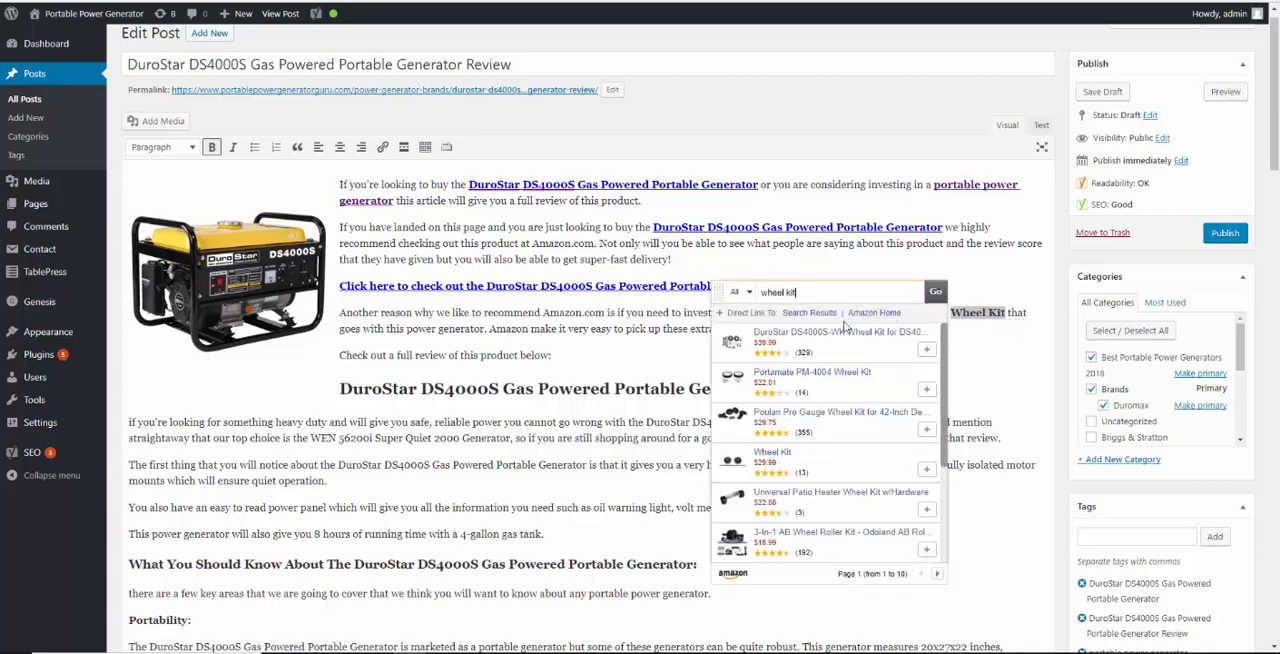
pyautogui.moveTo(820, 348)
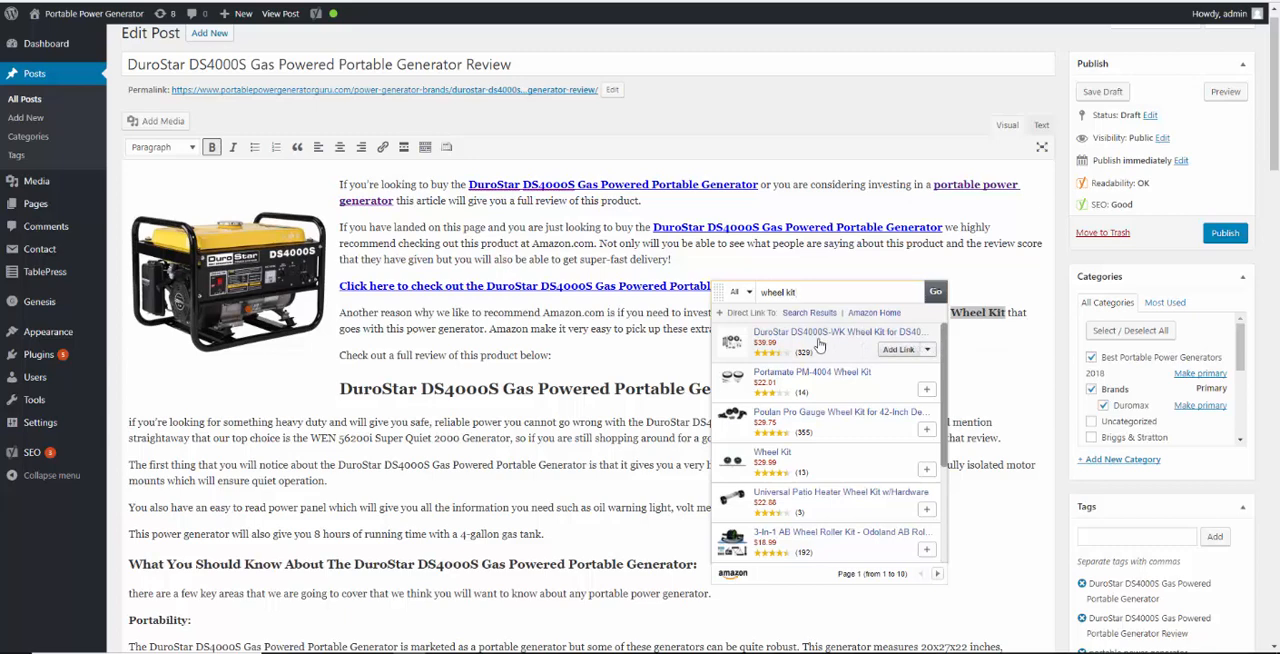
pyautogui.click(888, 351)
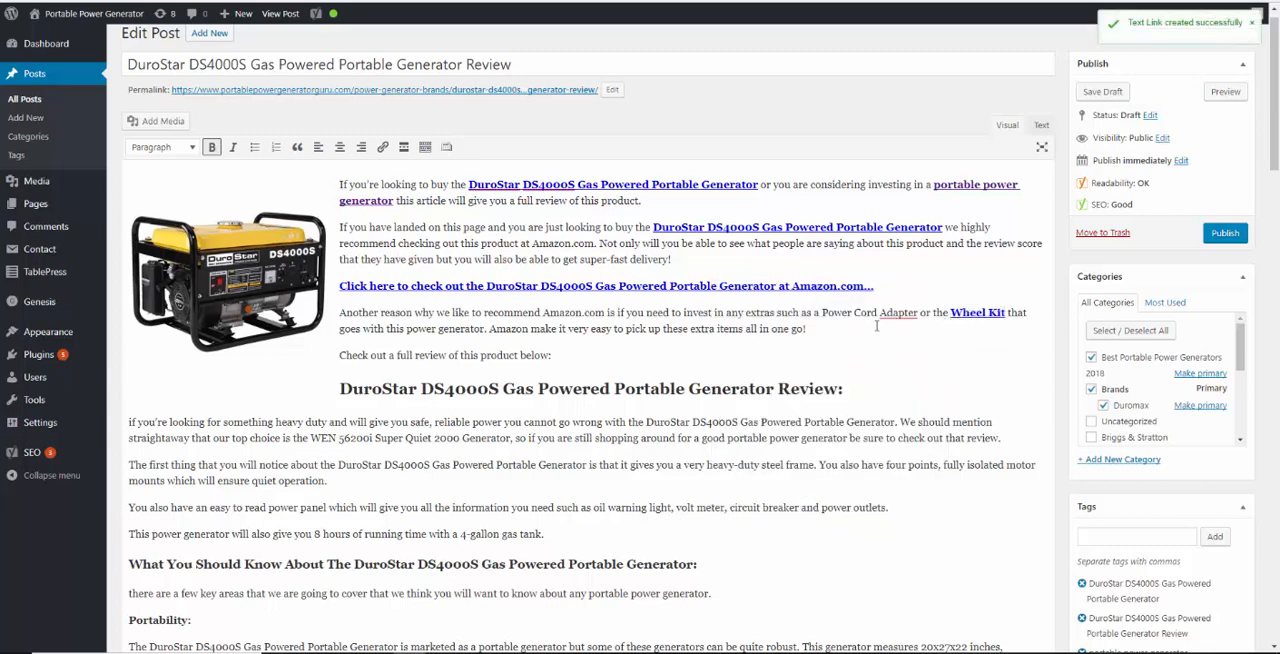
# Bold "Power Cord Adapter" in the paragraph about extras and search Amazon products for "durostar ds4000s power cord adapter"
pyautogui.moveTo(822, 314); pyautogui.dragTo(910, 316)
pyautogui.hotkey('ctrl', 'b')
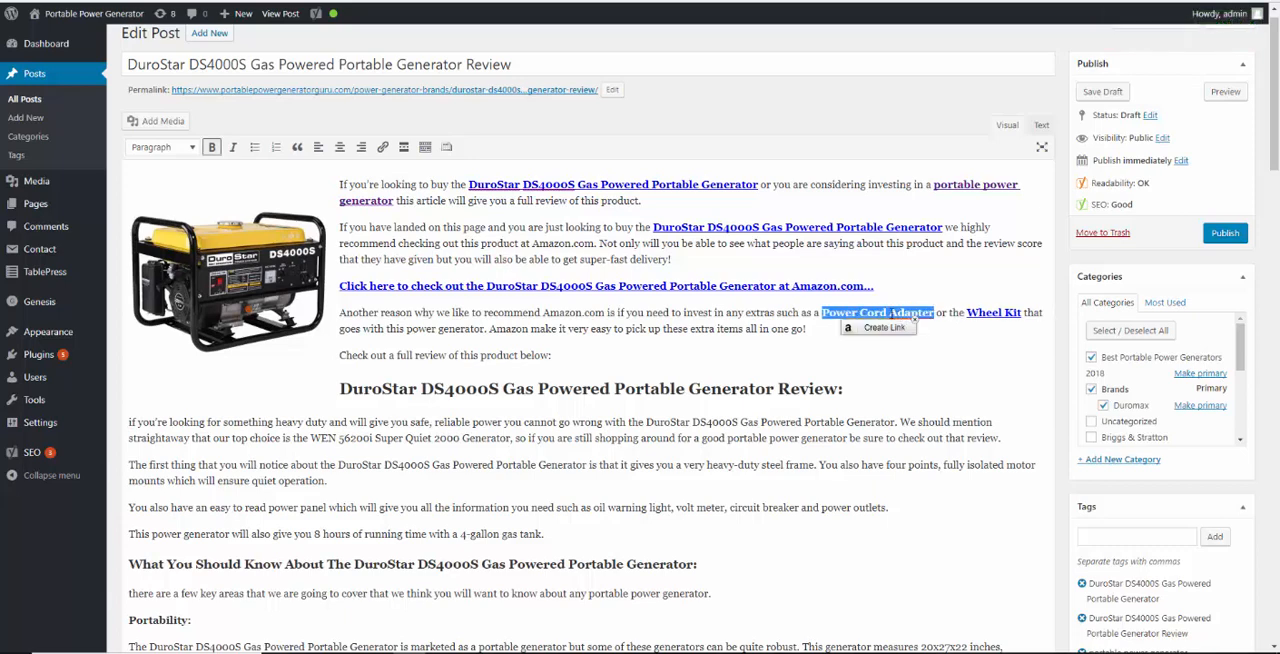
pyautogui.click(887, 330)
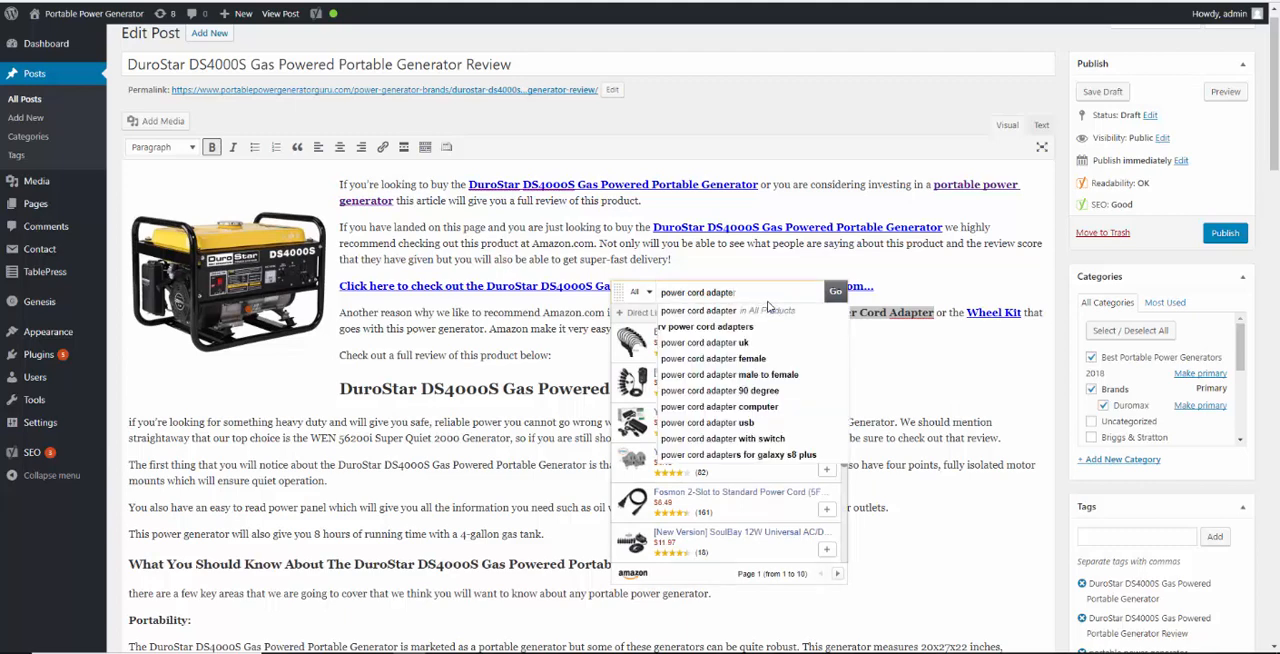
pyautogui.write('r')
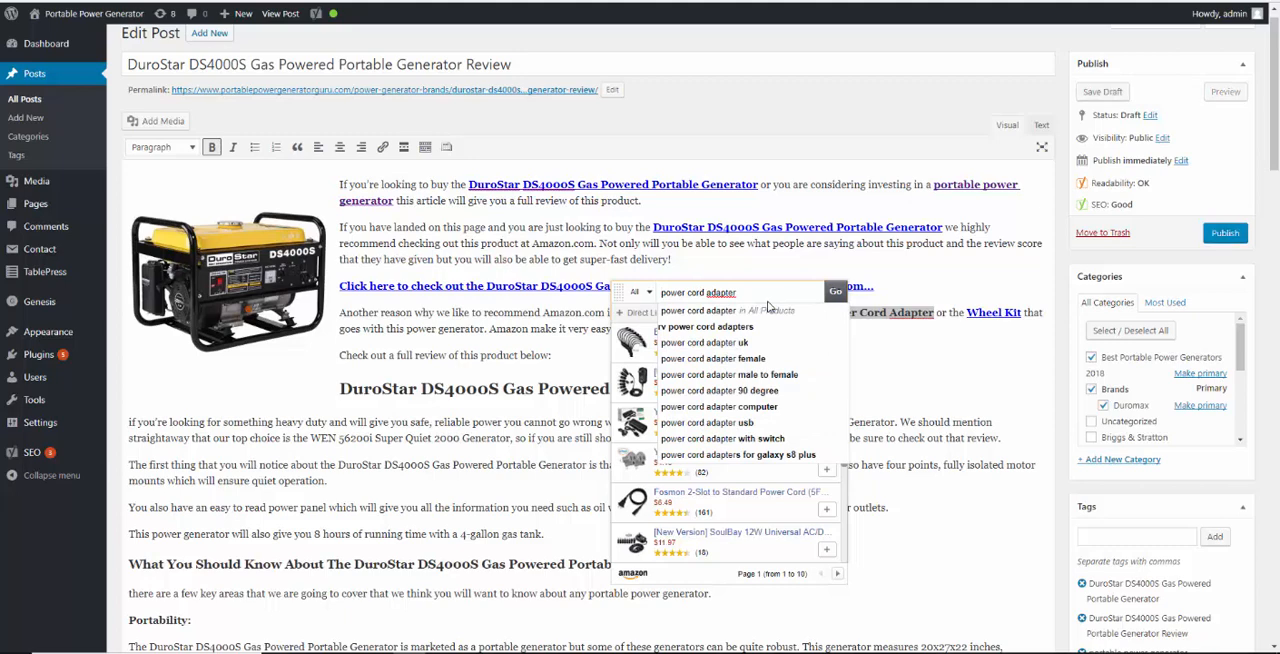
pyautogui.press('Home')
pyautogui.write('durostart')
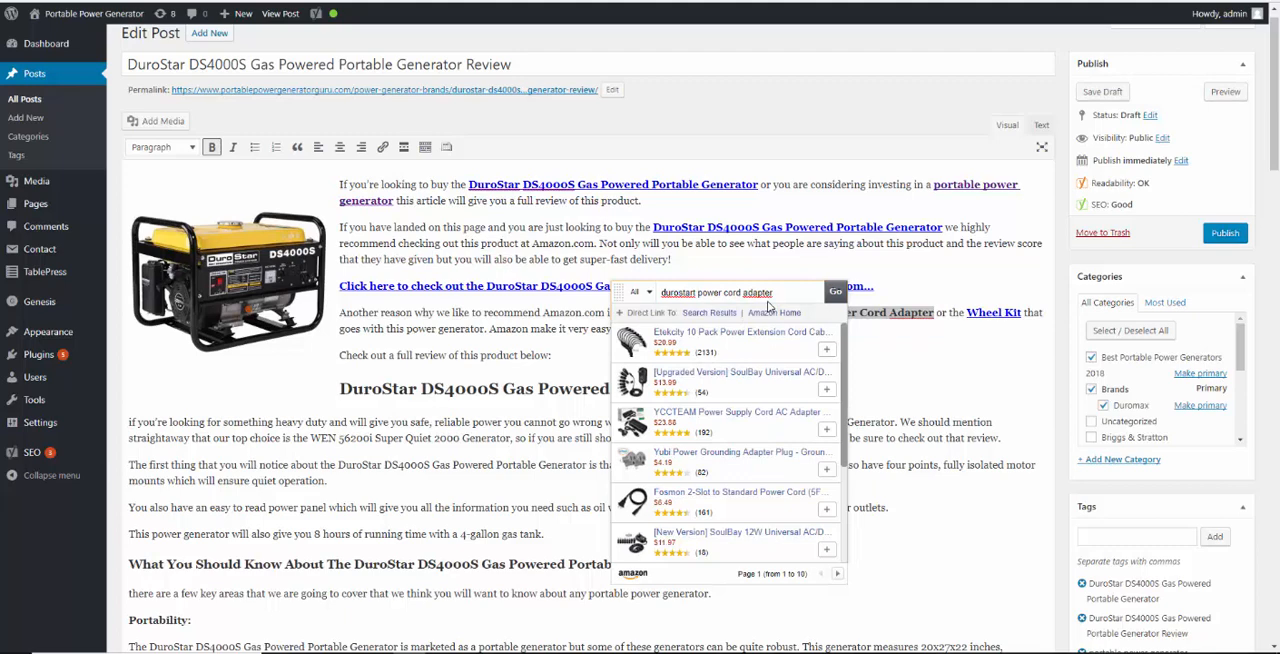
pyautogui.press('BackSpace')
pyautogui.write('ds4000s')
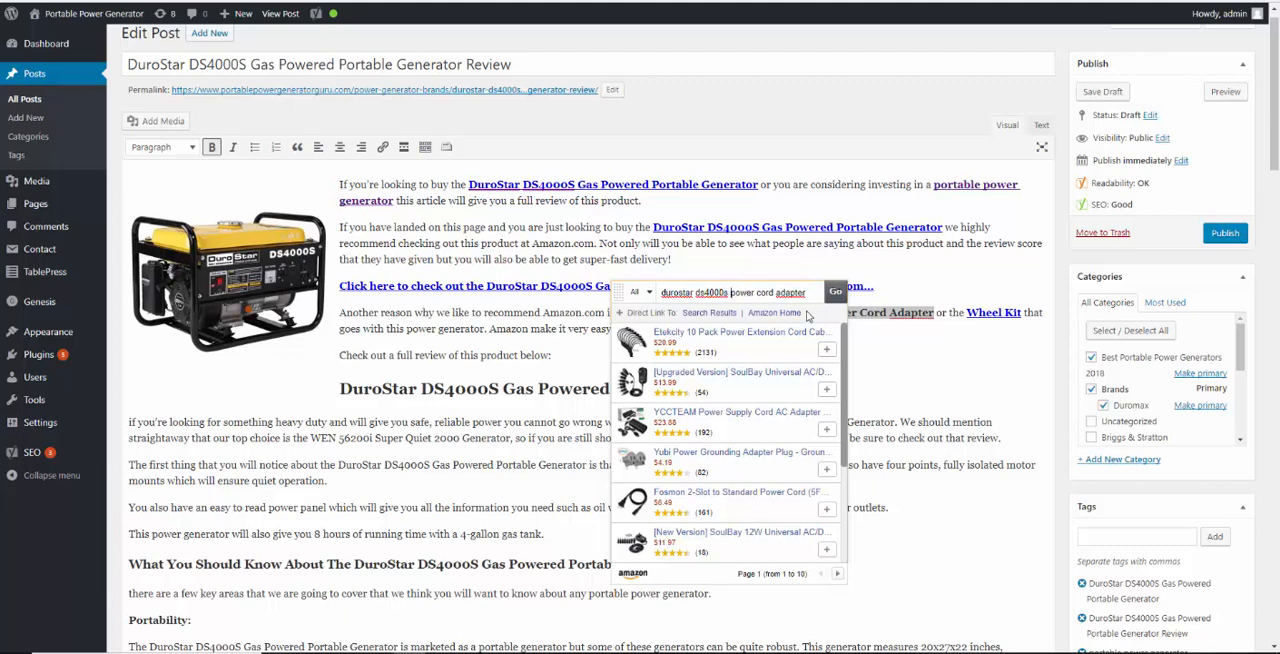
pyautogui.click(835, 294)
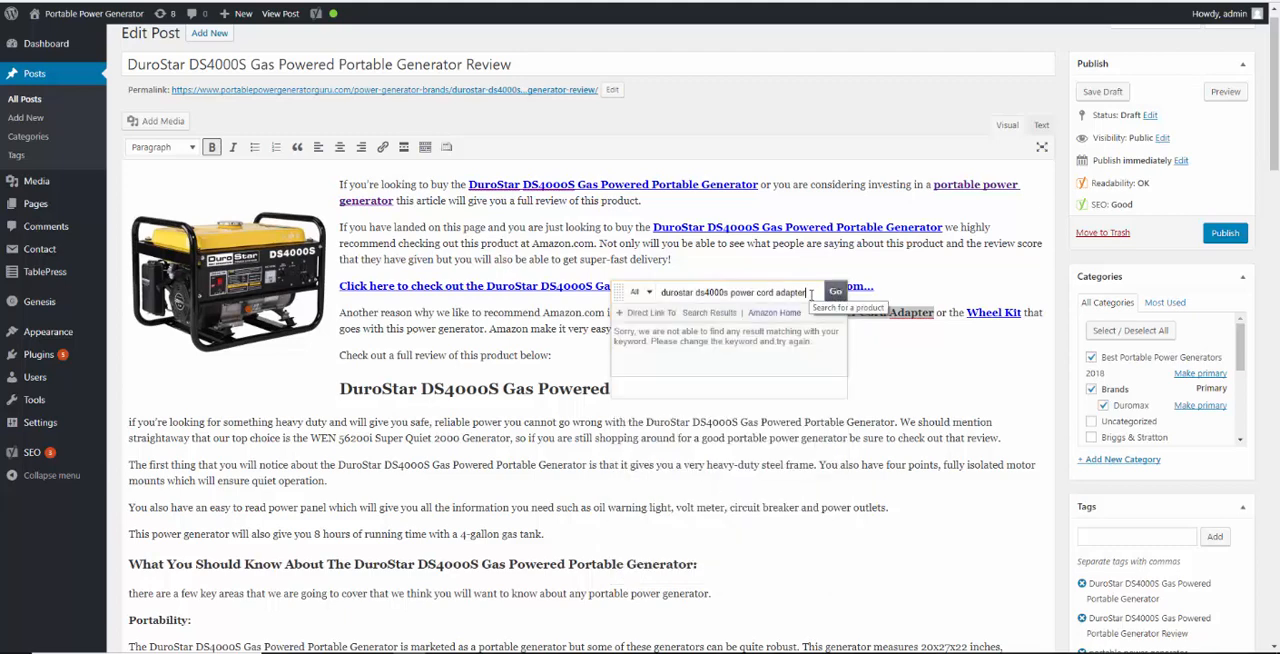
# Search Amazon products for "power cord adapter power generator" and close the search without adding a link
pyautogui.click(811, 293)
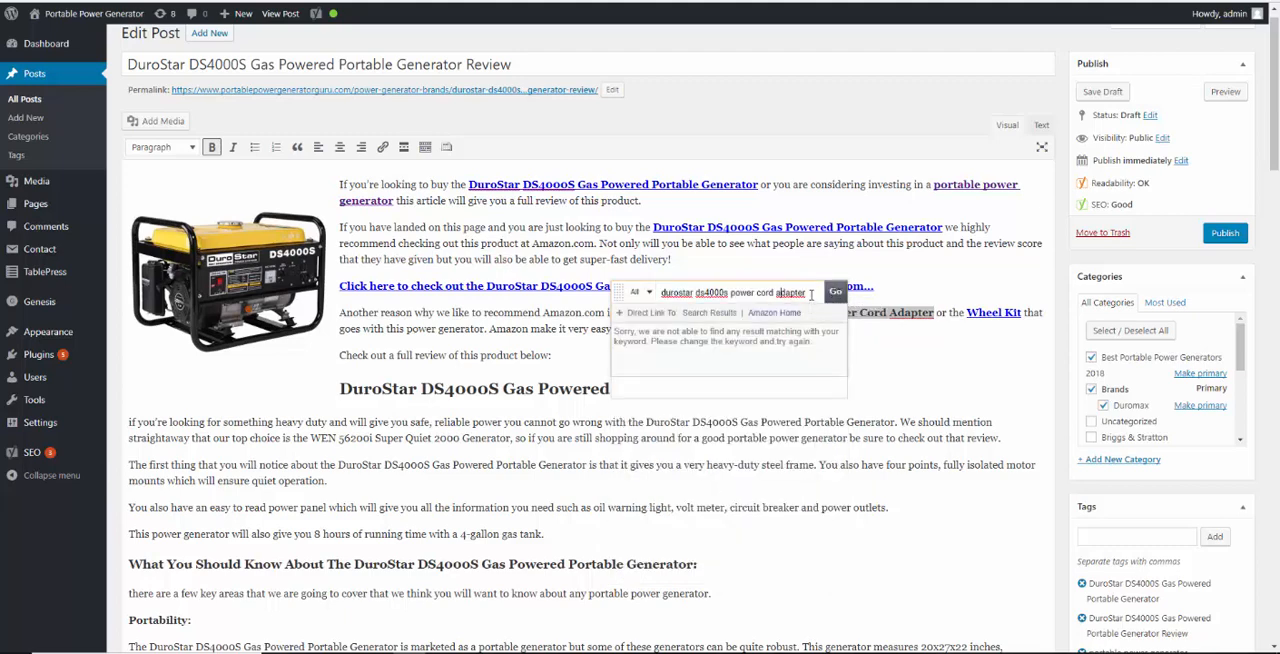
pyautogui.press('BackSpace')
pyautogui.press('BackSpace')
pyautogui.press('BackSpace')
pyautogui.press('BackSpace')
pyautogui.press('BackSpace')
pyautogui.press('BackSpace')
pyautogui.press('BackSpace')
pyautogui.press('BackSpace')
pyautogui.press('BackSpace')
pyautogui.press('BackSpace')
pyautogui.press('BackSpace')
pyautogui.press('BackSpace')
pyautogui.press('BackSpace')
pyautogui.press('BackSpace')
pyautogui.press('BackSpace')
pyautogui.press('BackSpace')
pyautogui.press('BackSpace')
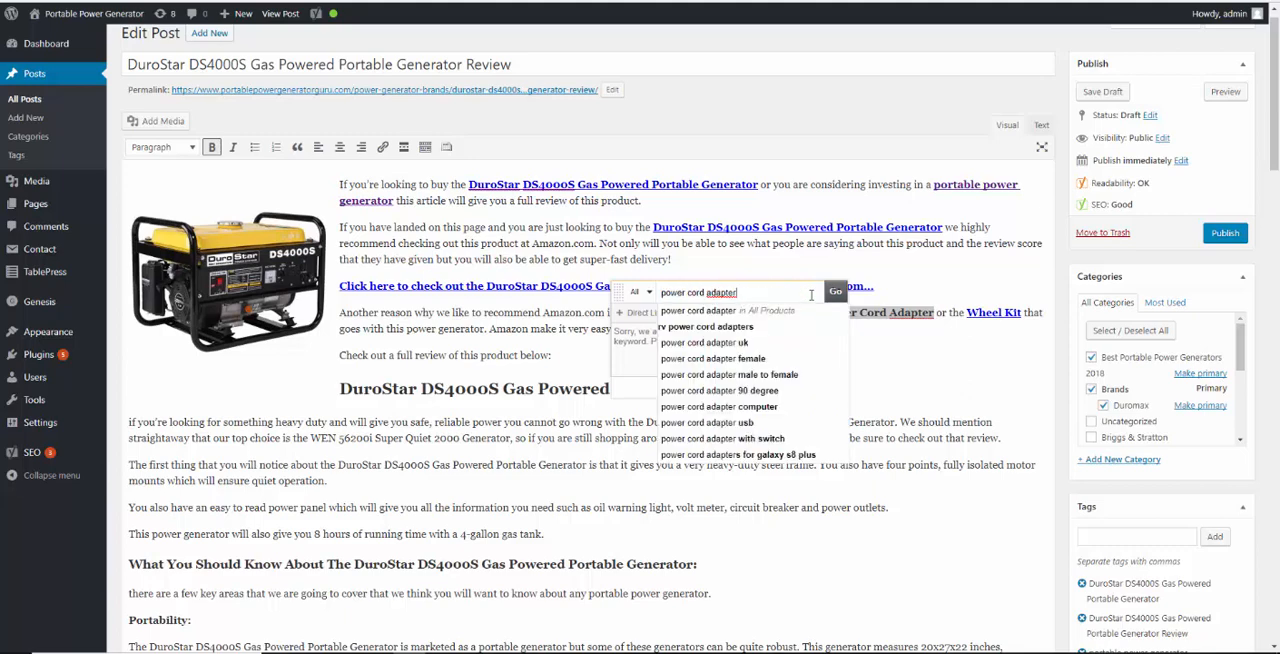
pyautogui.write('pow')
pyautogui.write('er power')
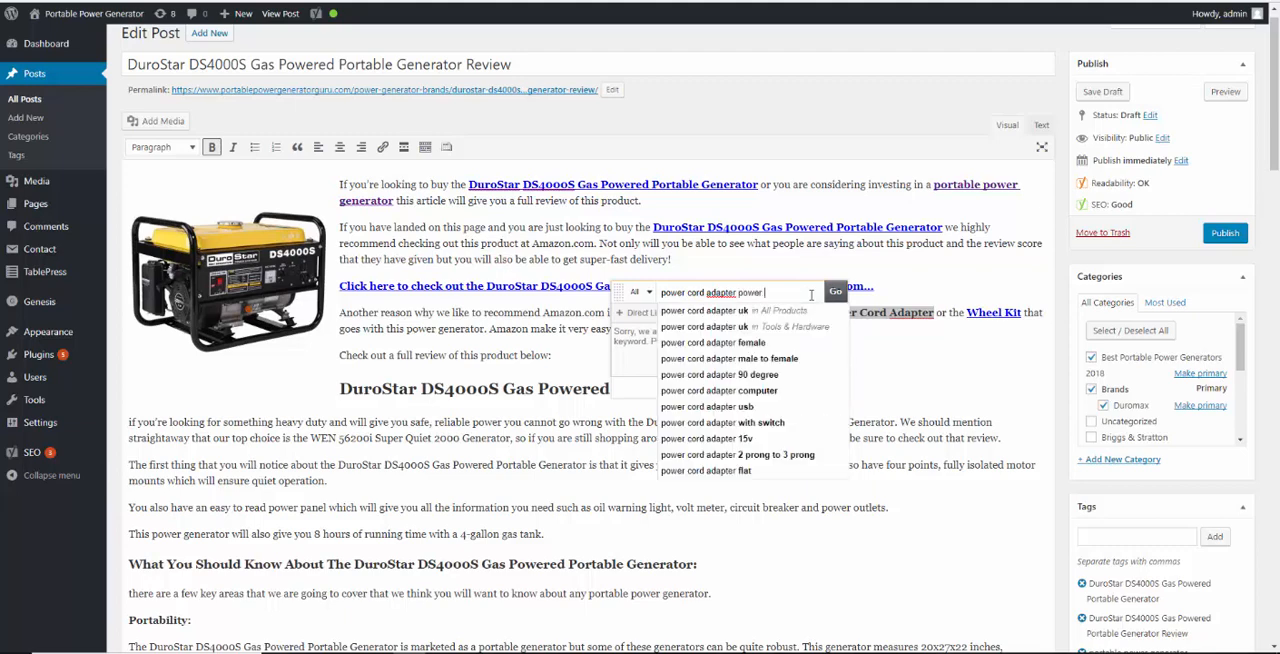
pyautogui.write('generator')
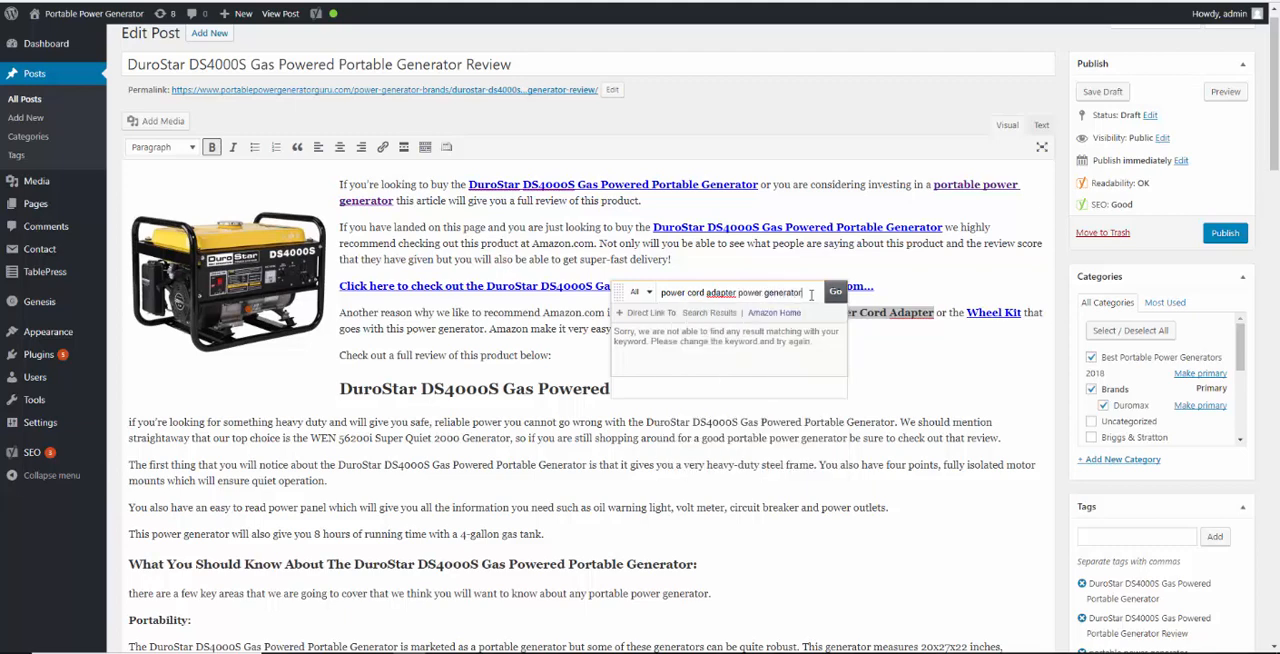
pyautogui.click(835, 293)
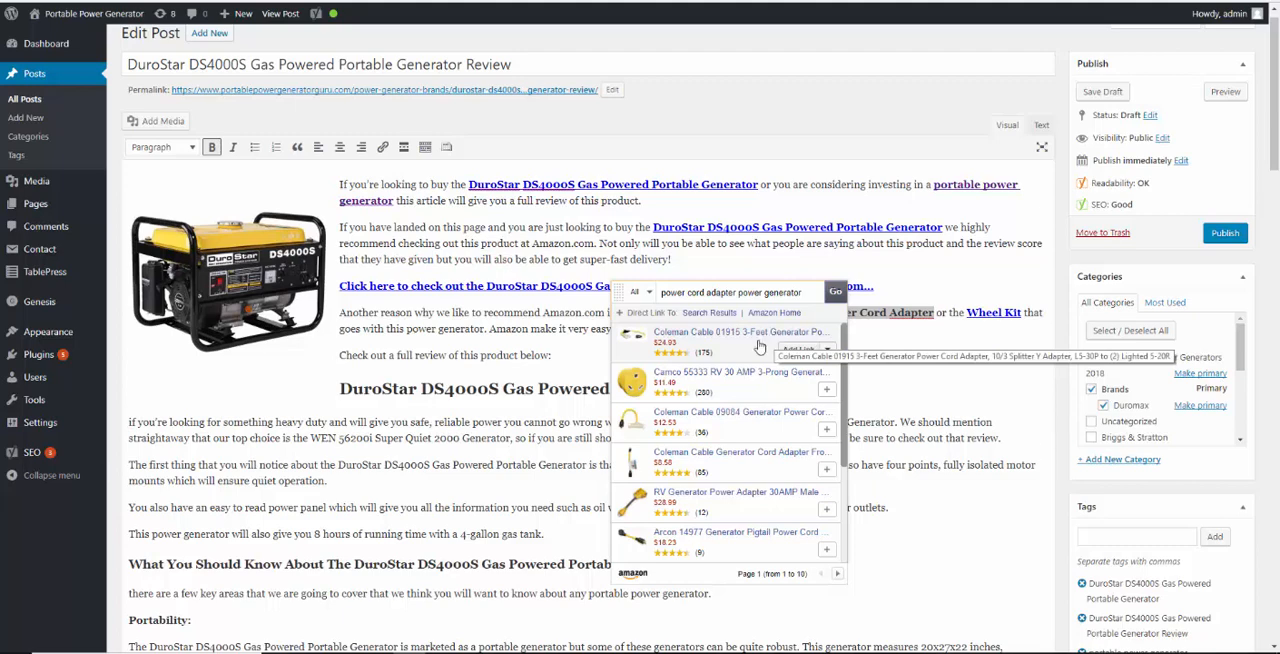
pyautogui.click(625, 252)
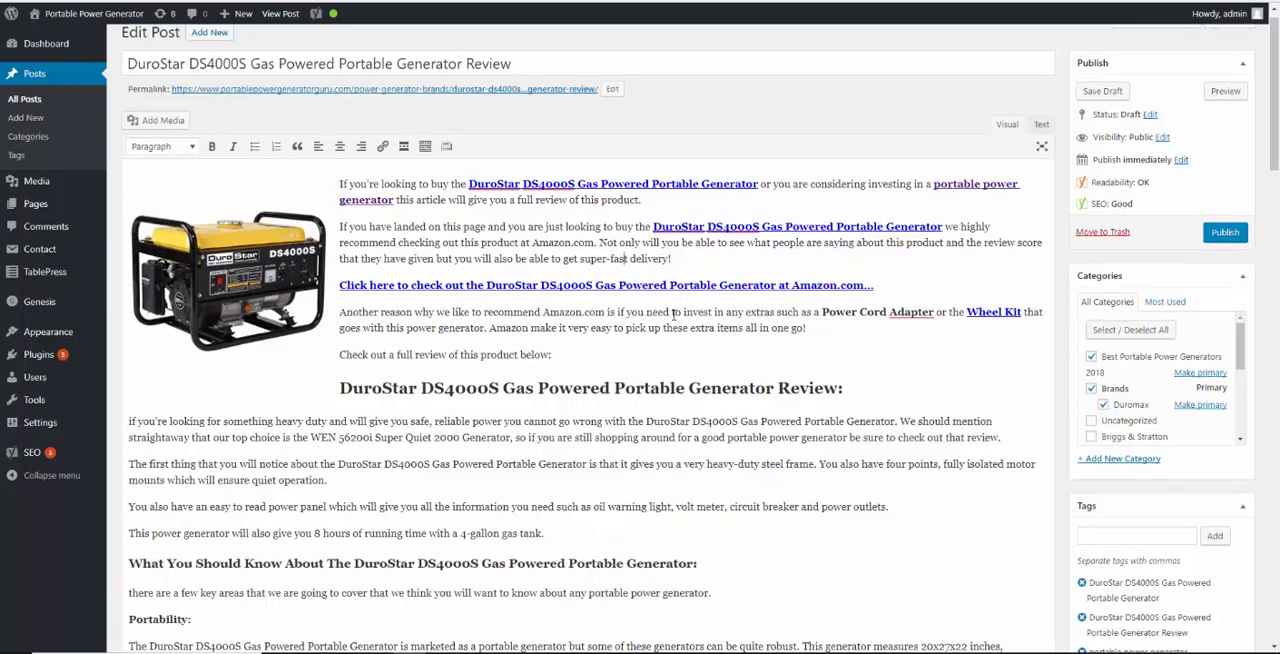
# Bold "power generator" in the paragraph about extras and link it to the site's home page, portablepowergeneratorguru.com
pyautogui.scroll(-1, 680, 304)
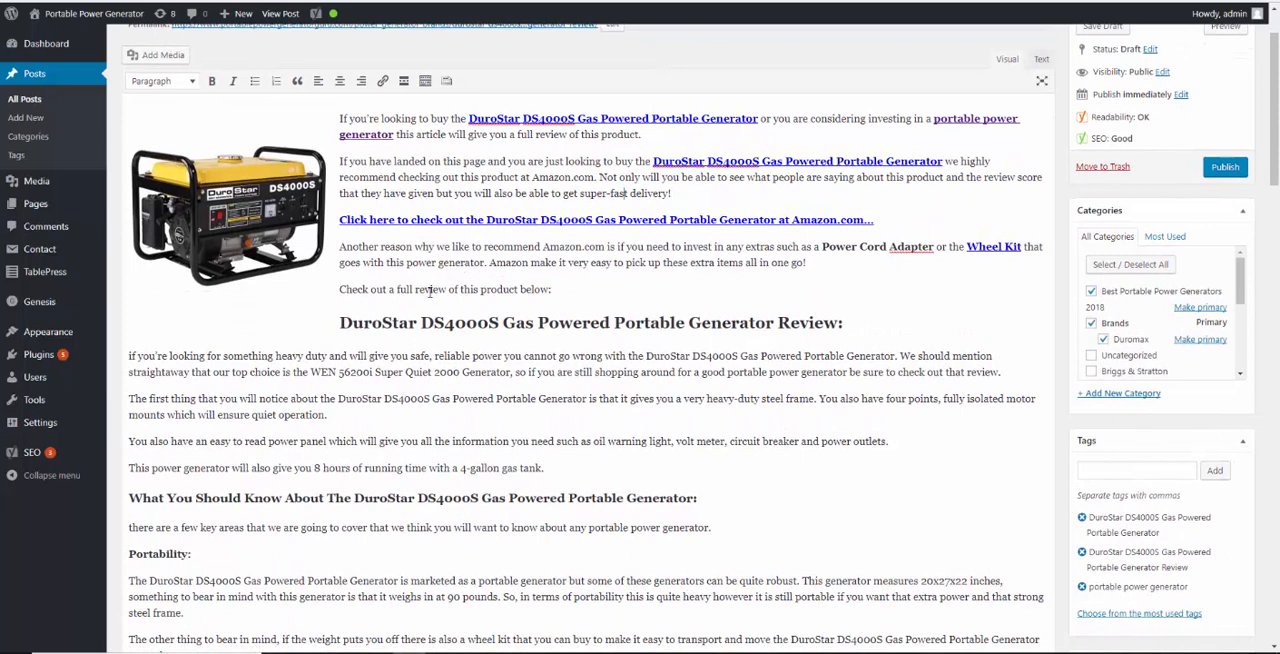
pyautogui.moveTo(406, 262); pyautogui.dragTo(483, 262)
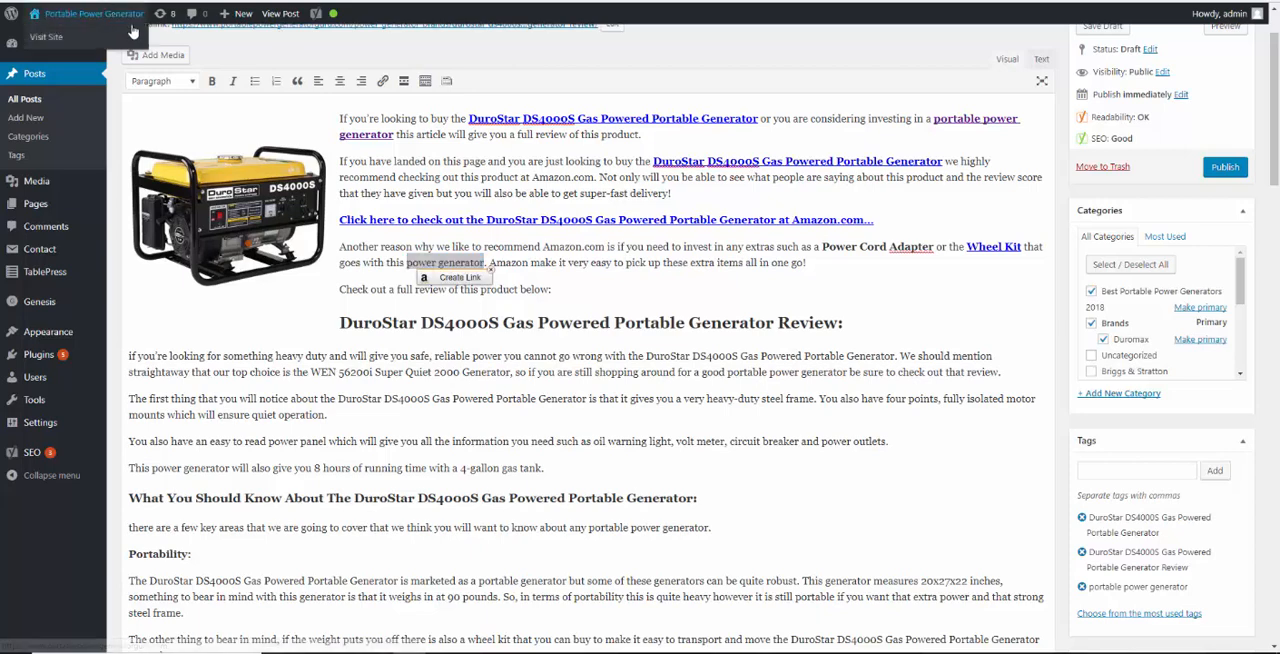
pyautogui.click(212, 81)
pyautogui.click(381, 88)
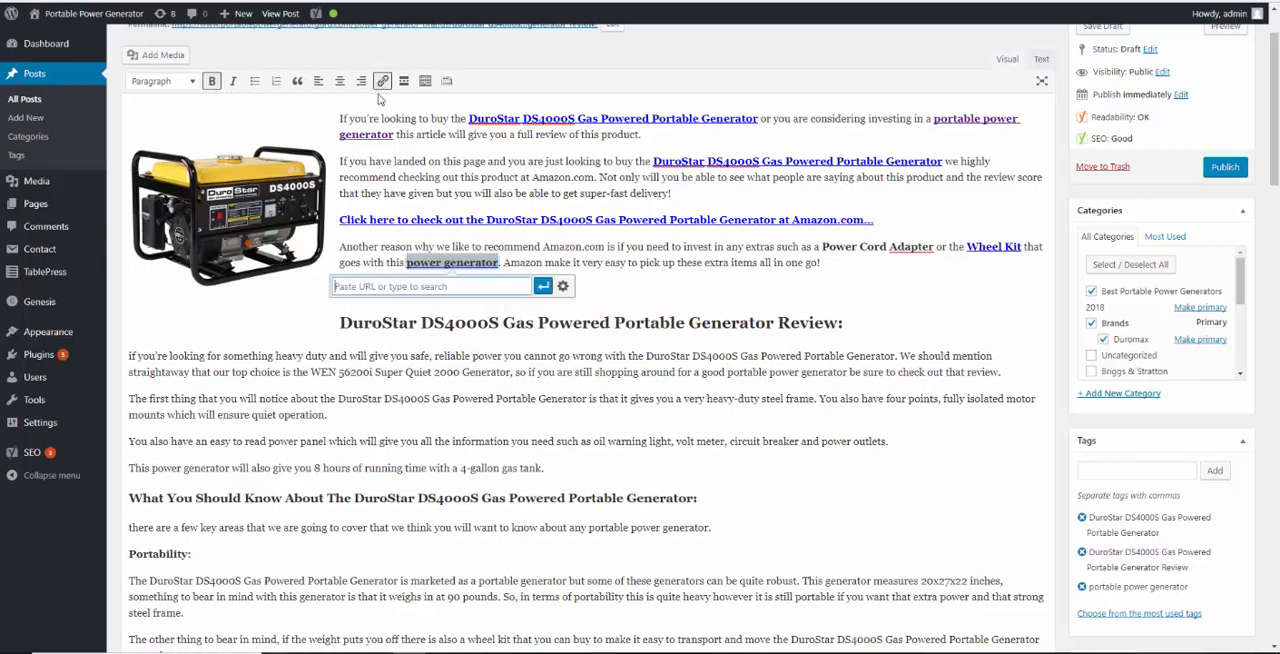
pyautogui.write('portablepowergeneratorguru.com')
pyautogui.click(535, 287)
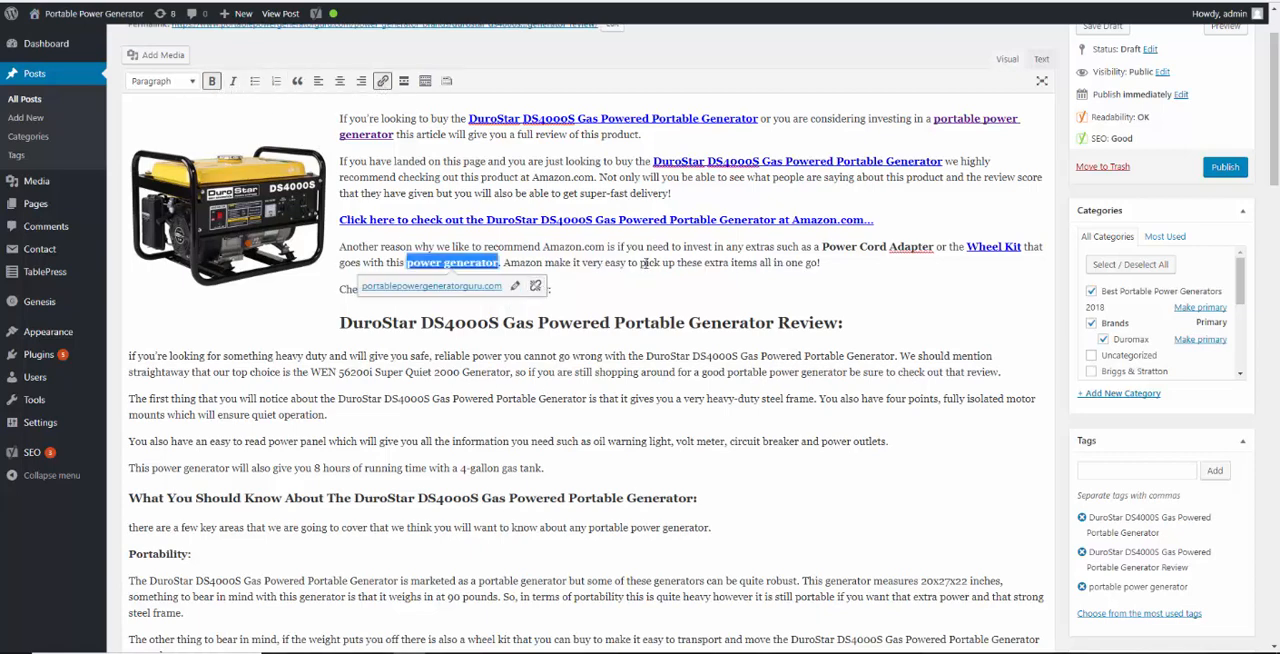
pyautogui.click(646, 262)
# Capitalize "If" at the start of the first paragraph under the Review heading and publish the post
pyautogui.scroll(-1, 380, 400)
pyautogui.scroll(-1, 381, 372)
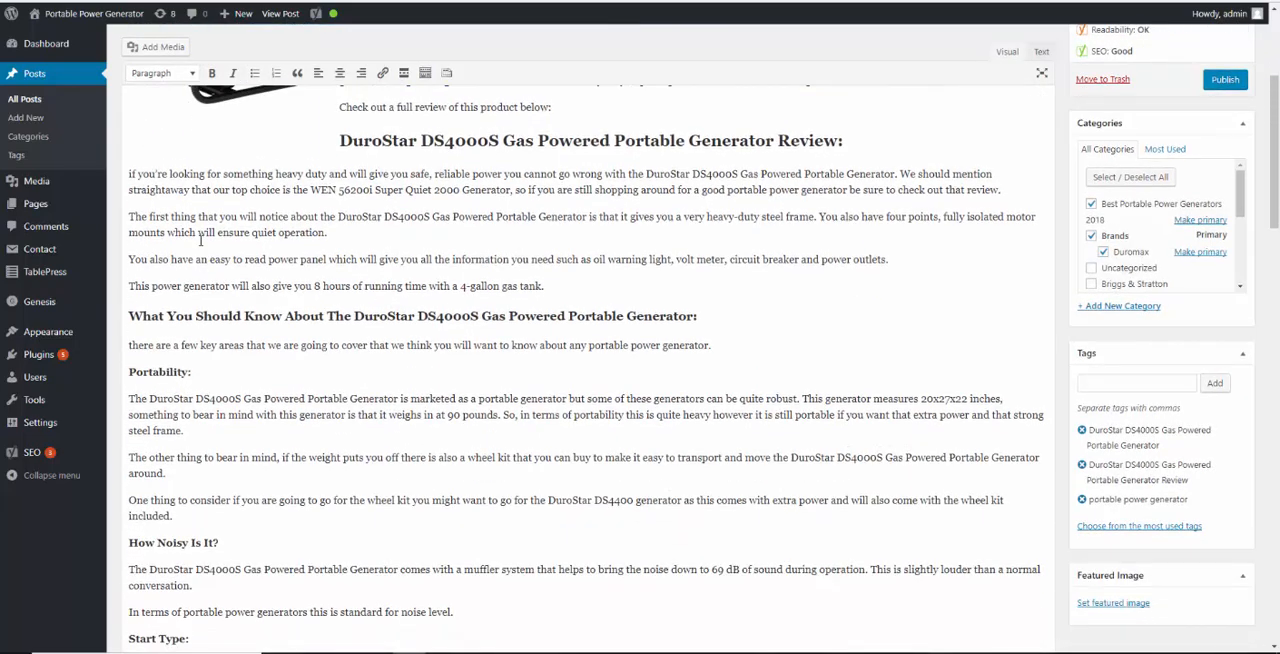
pyautogui.click(131, 156)
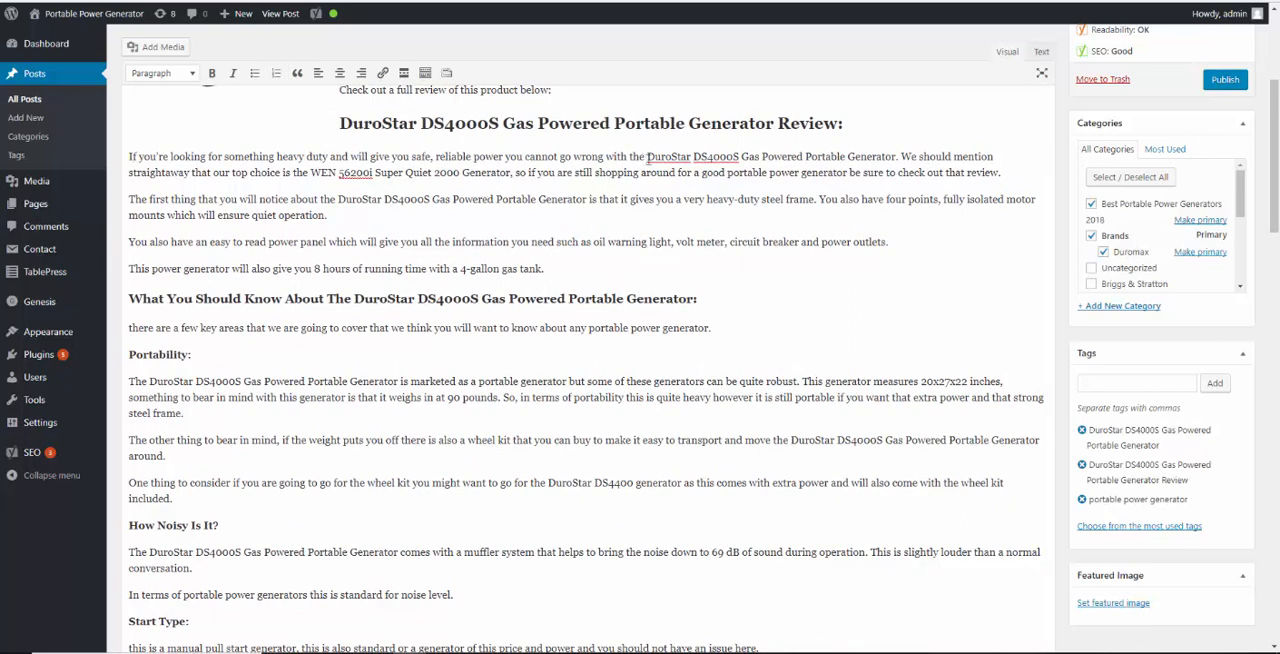
pyautogui.moveTo(647, 156); pyautogui.dragTo(896, 160)
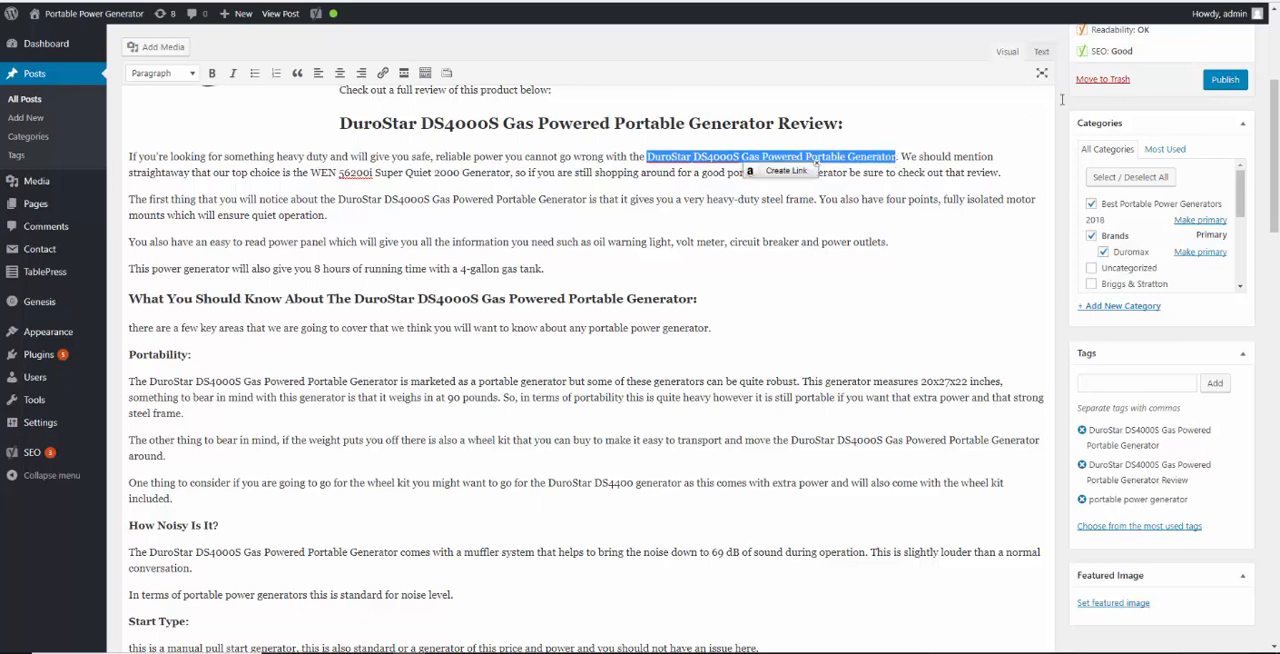
pyautogui.click(1212, 84)
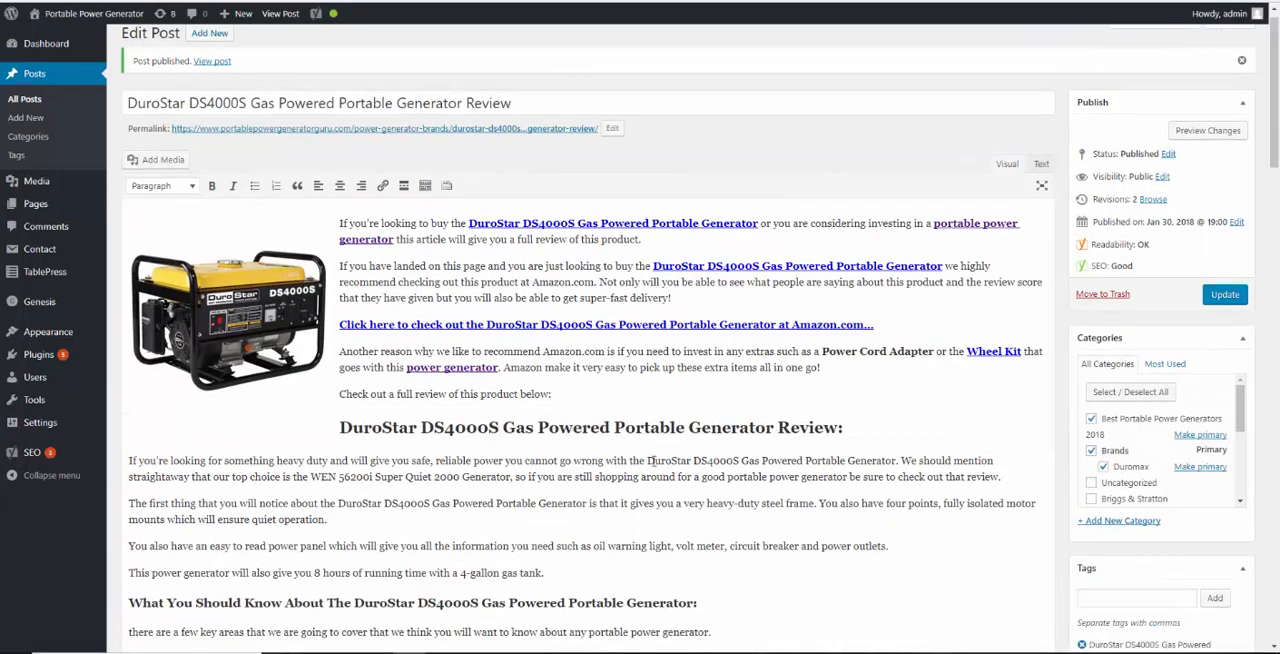
# Bold "DuroStar DS4000S Gas Powered Portable Generator" in the first paragraph under the Review heading and link it to the site's DuroStar DS4000S review post
pyautogui.moveTo(651, 458); pyautogui.dragTo(897, 453)
pyautogui.hotkey('ctrl', 'c')
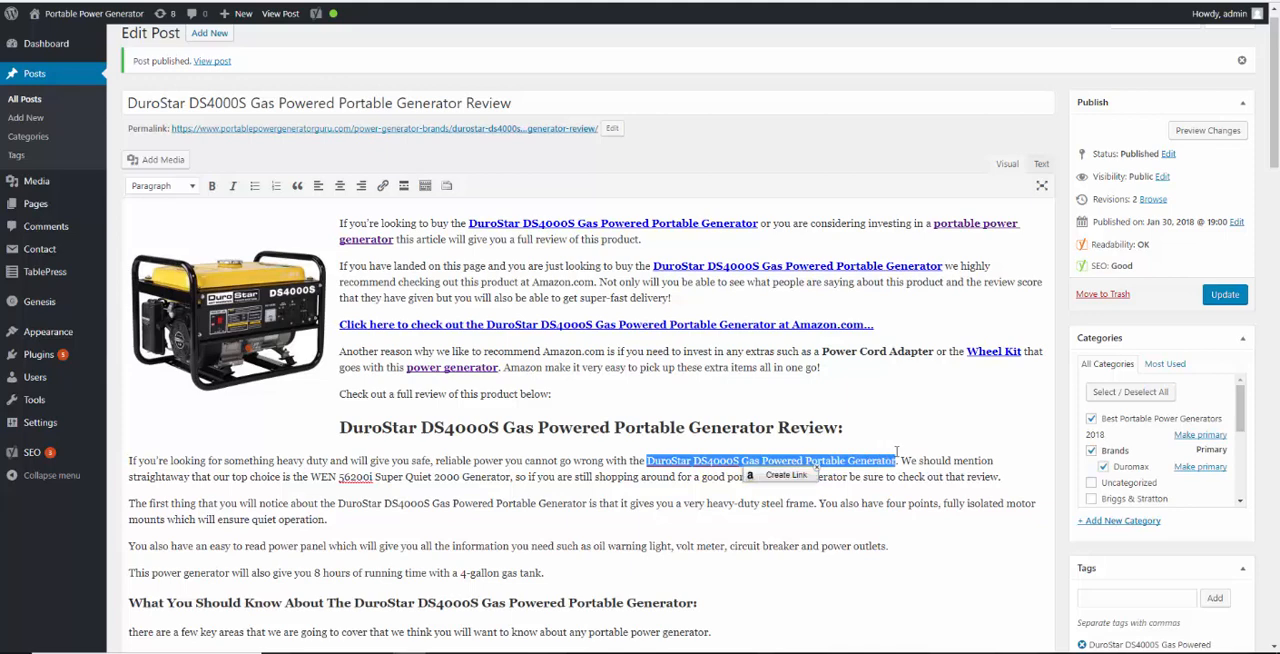
pyautogui.hotkey('ctrl', 'b')
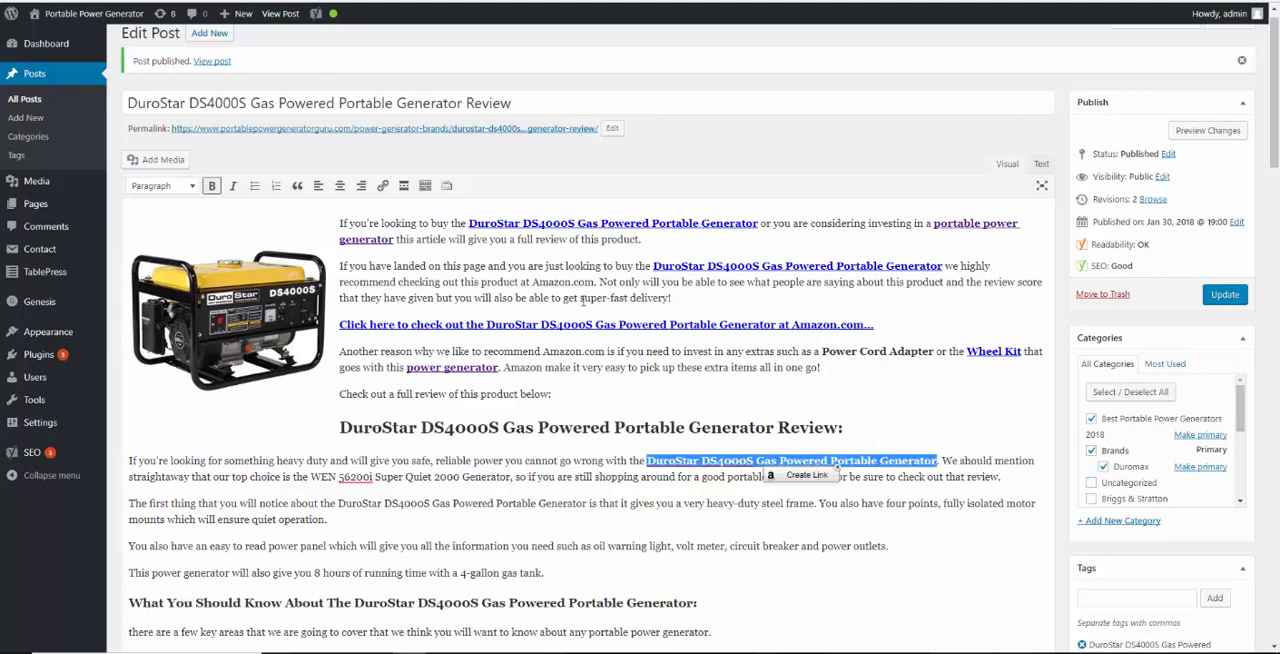
pyautogui.click(382, 185)
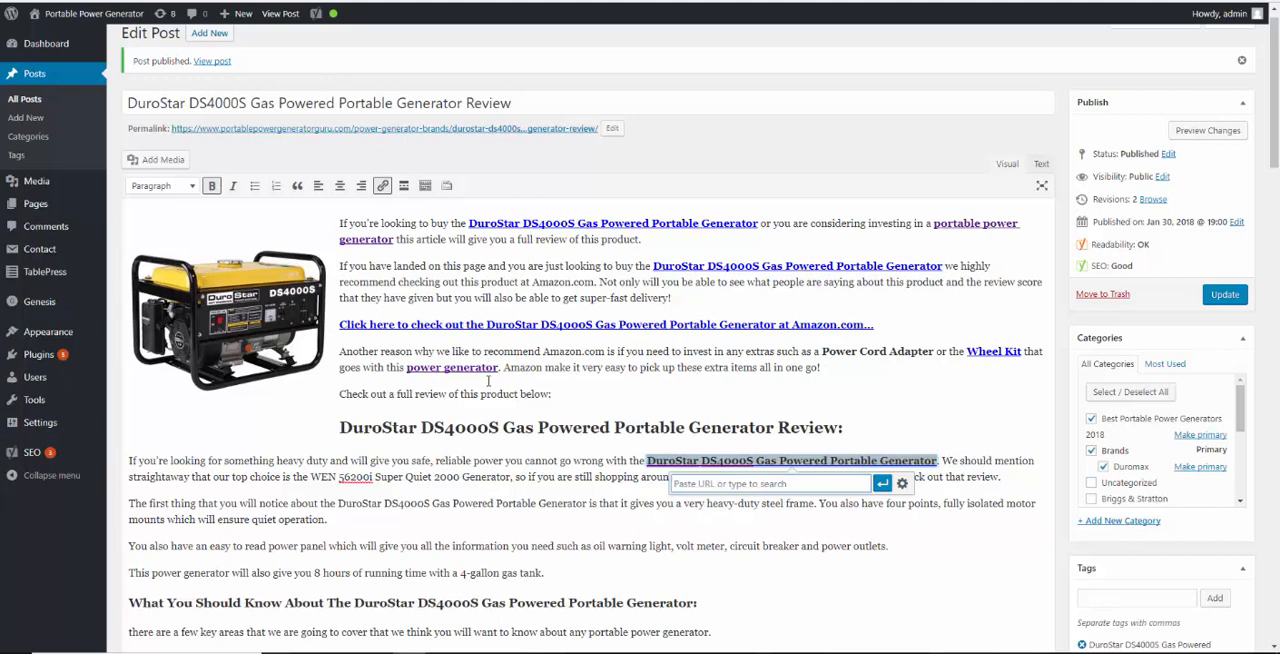
pyautogui.hotkey('ctrl', 'v')
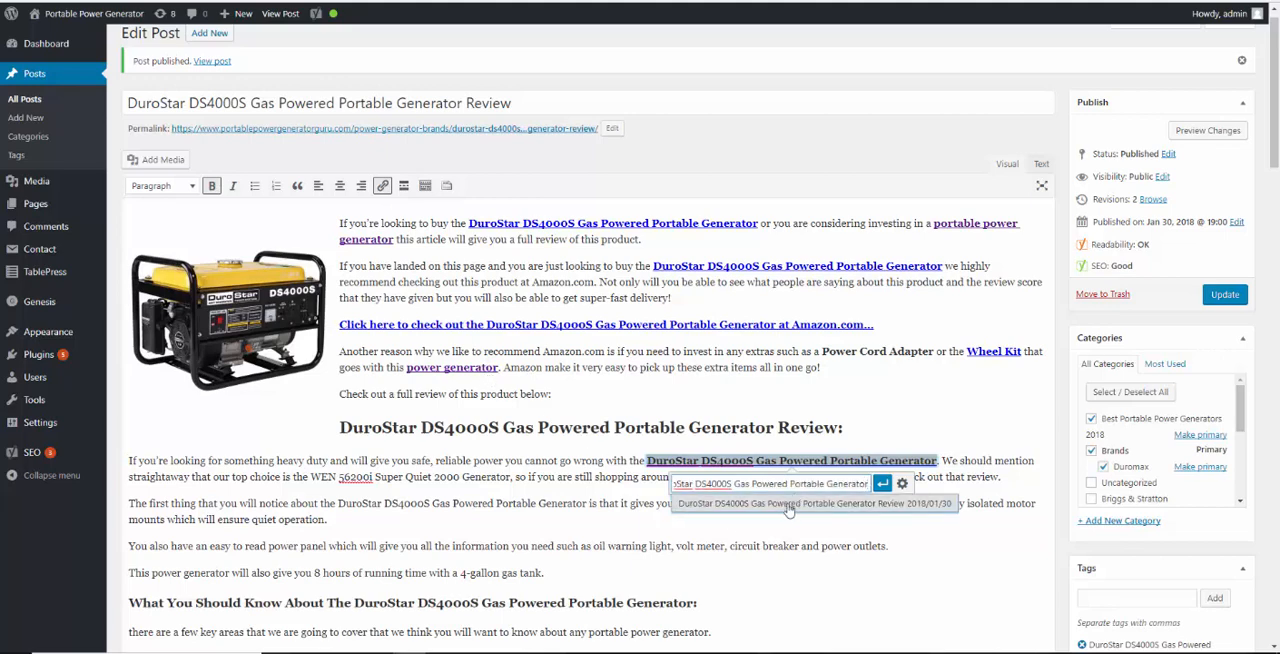
pyautogui.click(784, 507)
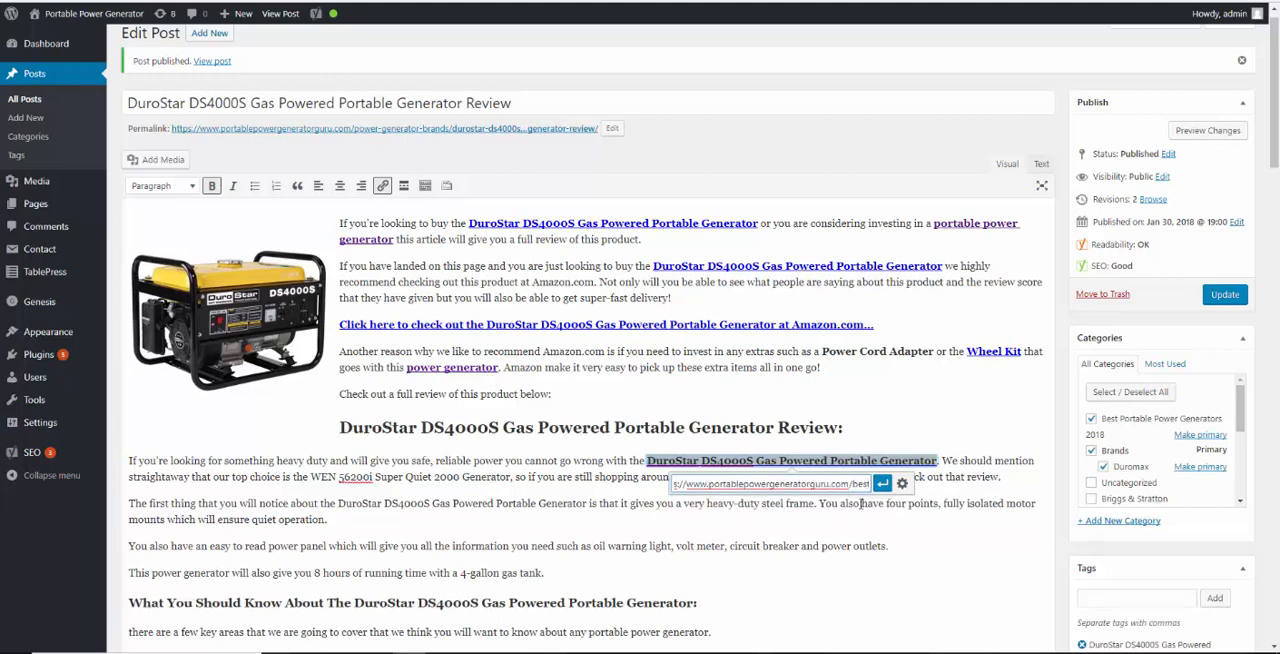
pyautogui.click(881, 484)
pyautogui.click(869, 432)
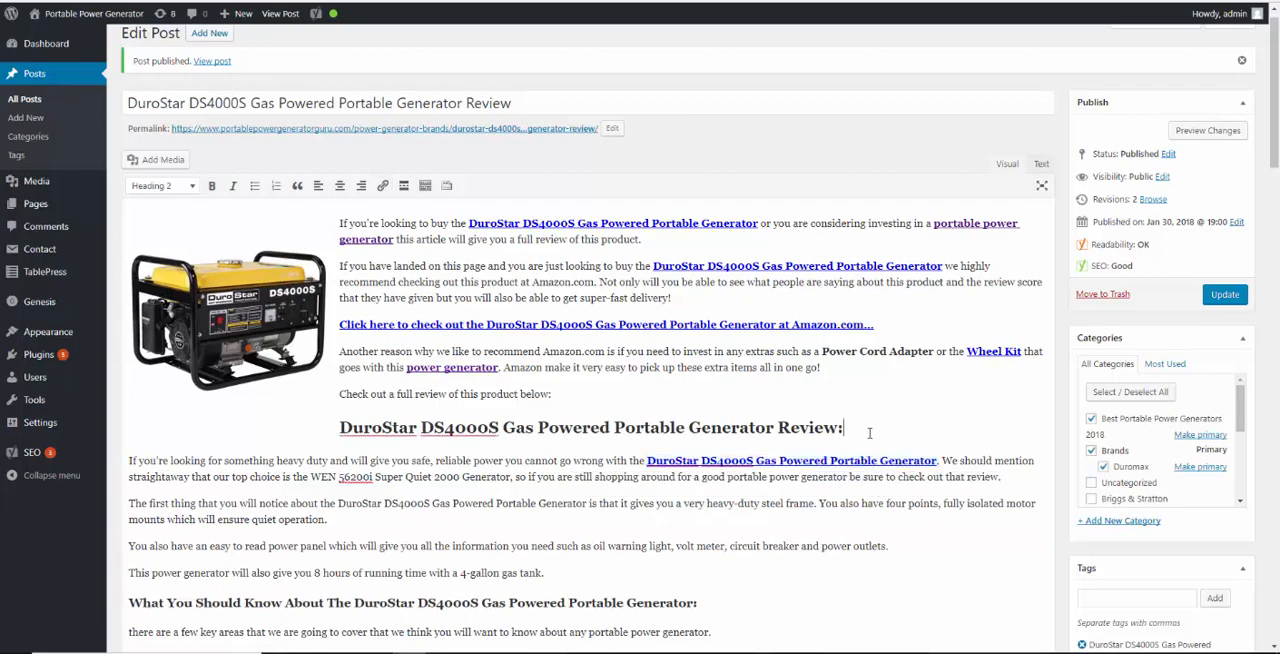
# Bold "WEN 56200i Super Quiet 2000 Generator" in the same paragraph and link it to the site's WEN 56200i Super Quiet 2000-Watt review post
pyautogui.scroll(-3, 600, 465)
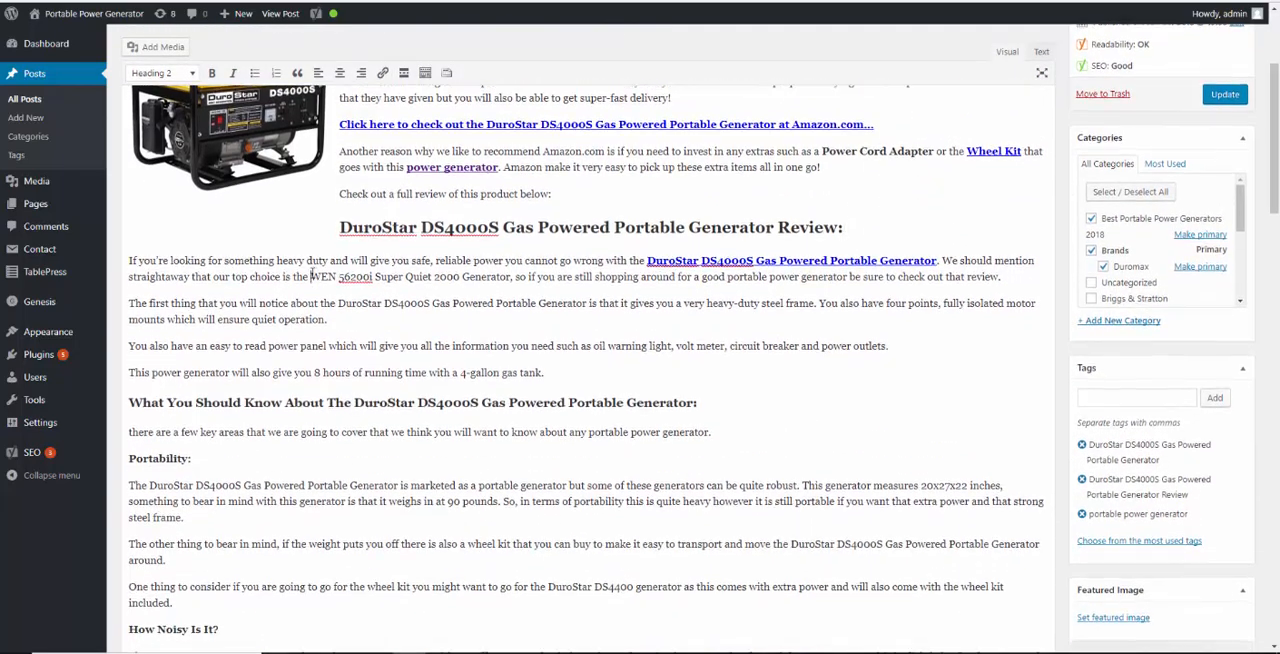
pyautogui.moveTo(311, 276); pyautogui.dragTo(512, 272)
pyautogui.hotkey('ctrl', 'c')
pyautogui.hotkey('ctrl', 'b')
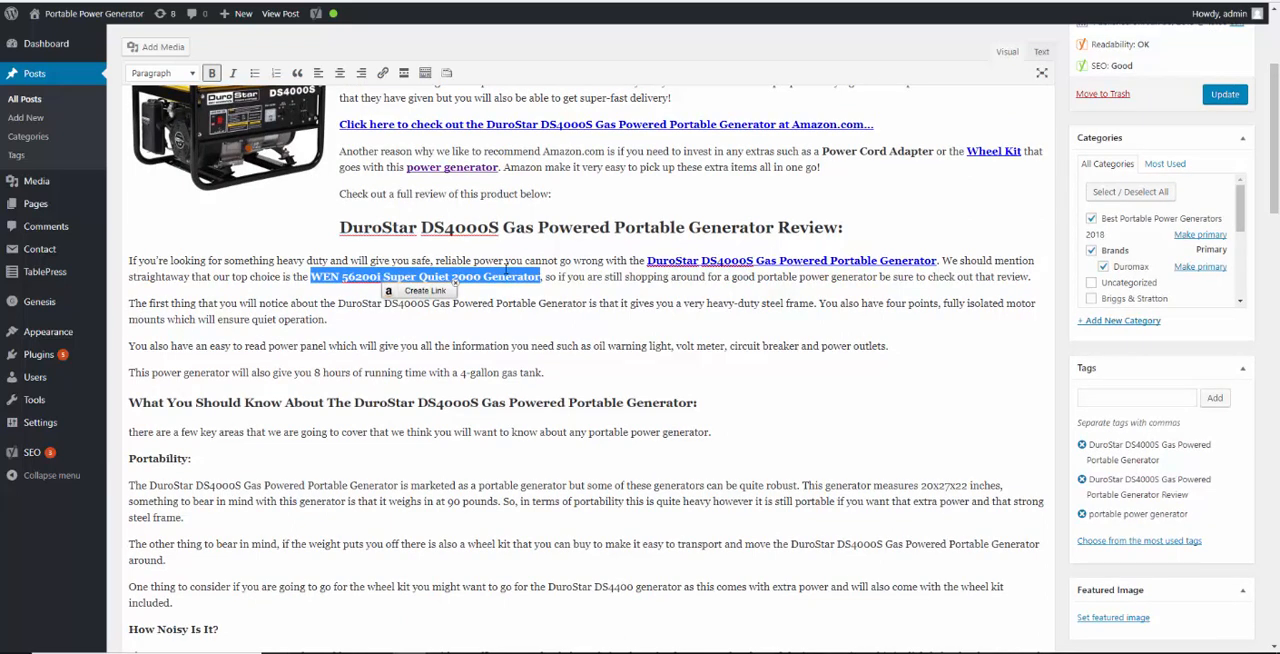
pyautogui.click(382, 72)
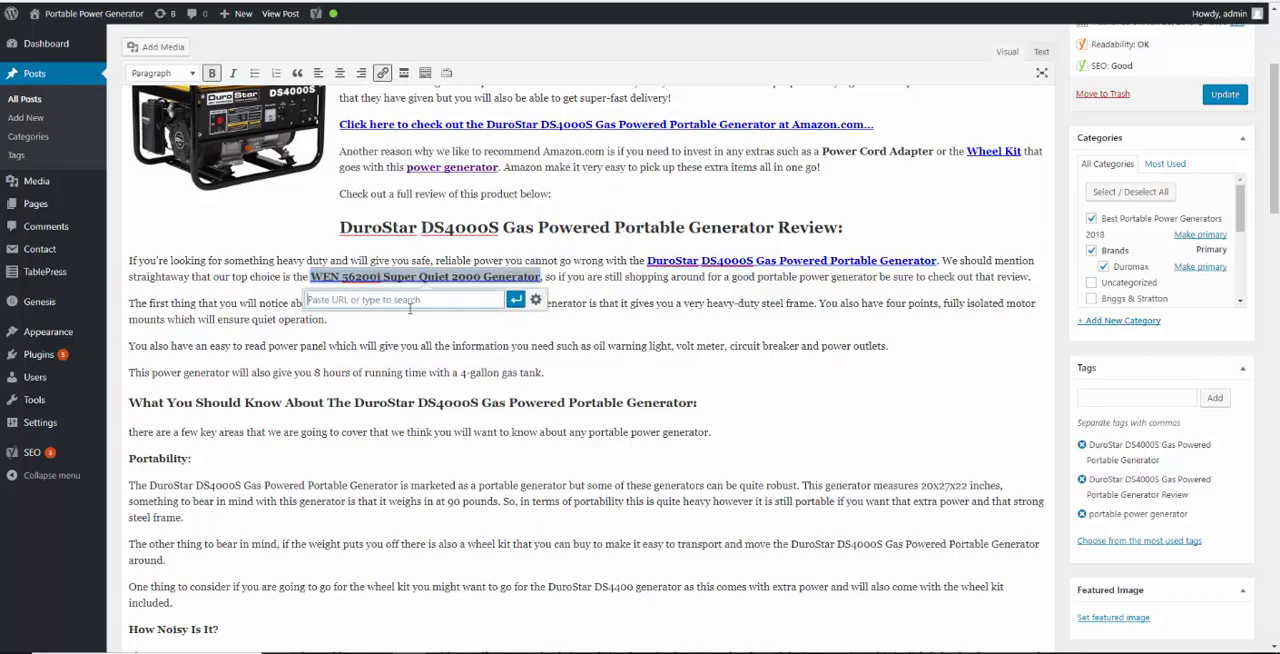
pyautogui.hotkey('ctrl', 'v')
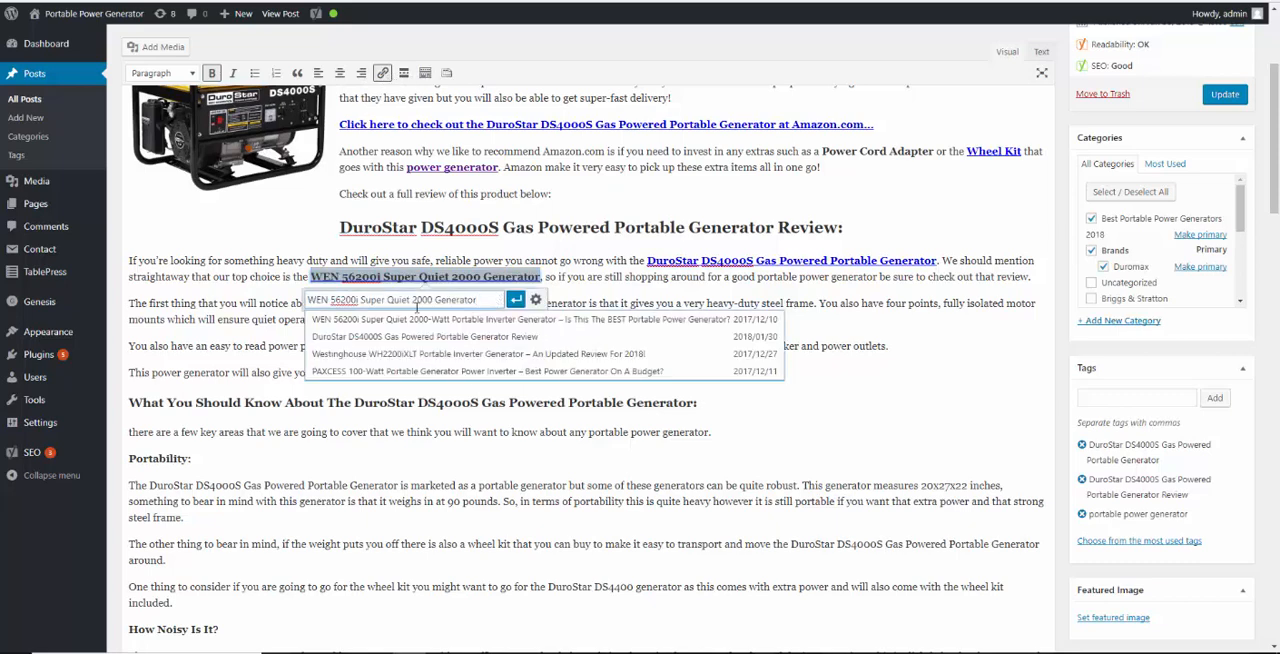
pyautogui.click(432, 320)
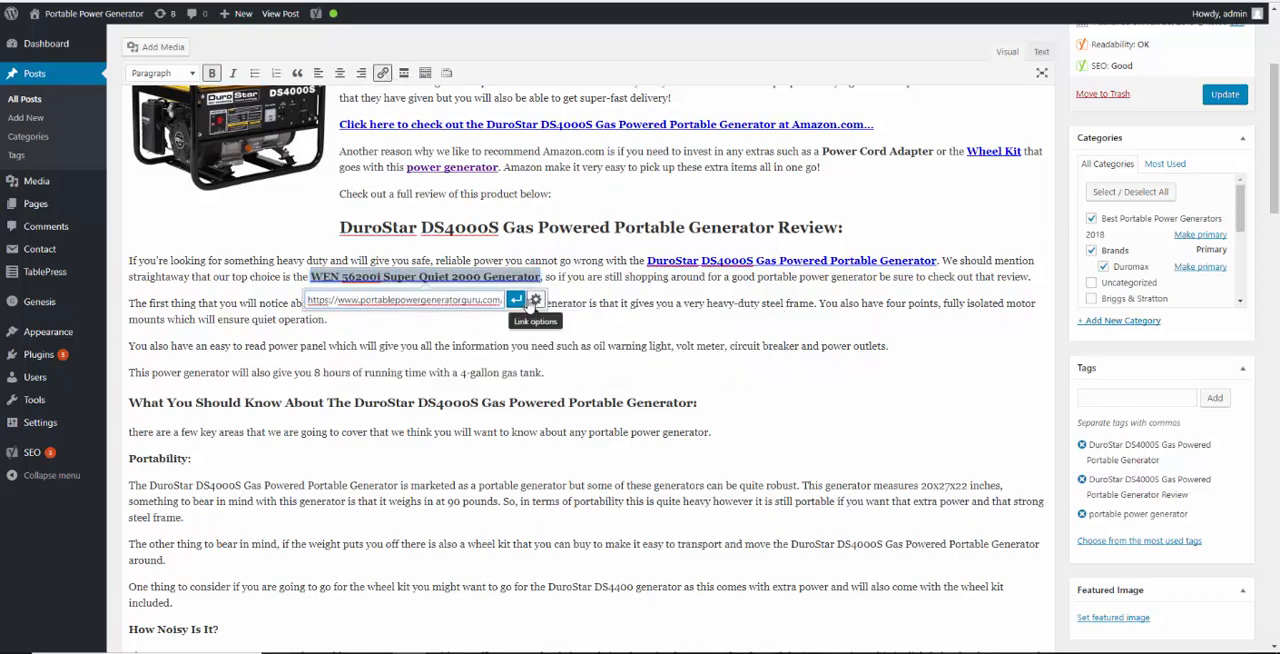
pyautogui.click(515, 299)
pyautogui.click(733, 327)
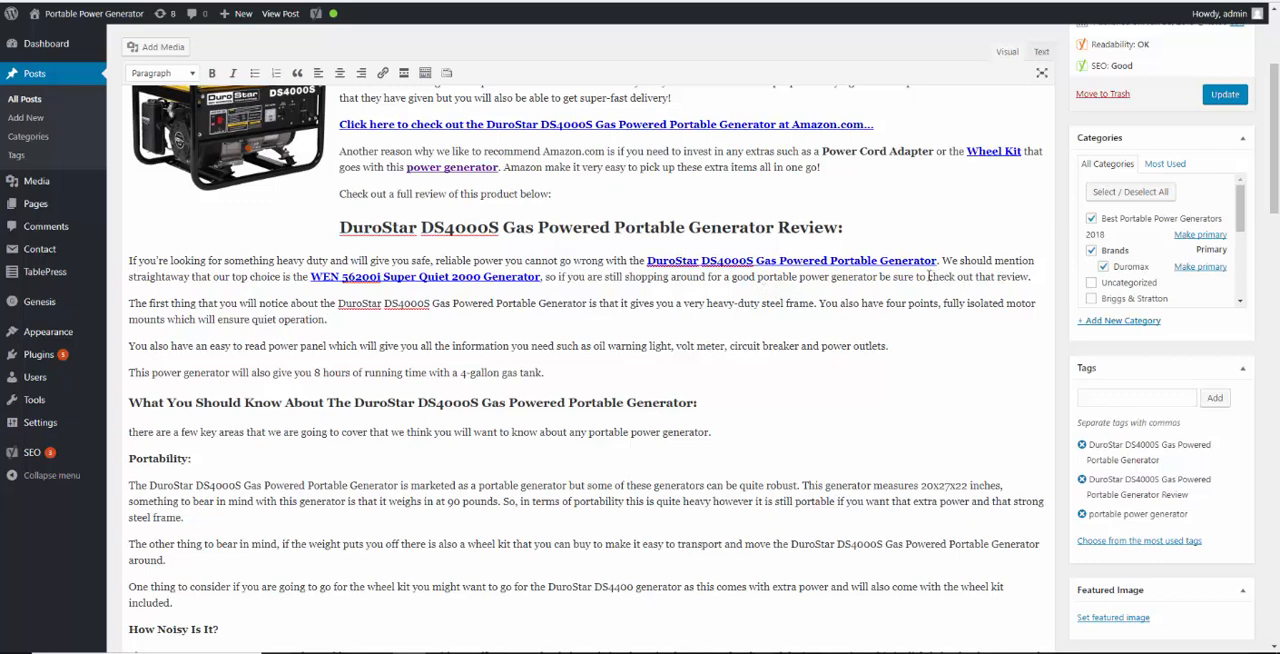
# Bold "check out that review" at the paragraph's end and link it to the site's WEN 56200i Super Quiet 2000-Watt review post
pyautogui.moveTo(928, 276); pyautogui.dragTo(1031, 277)
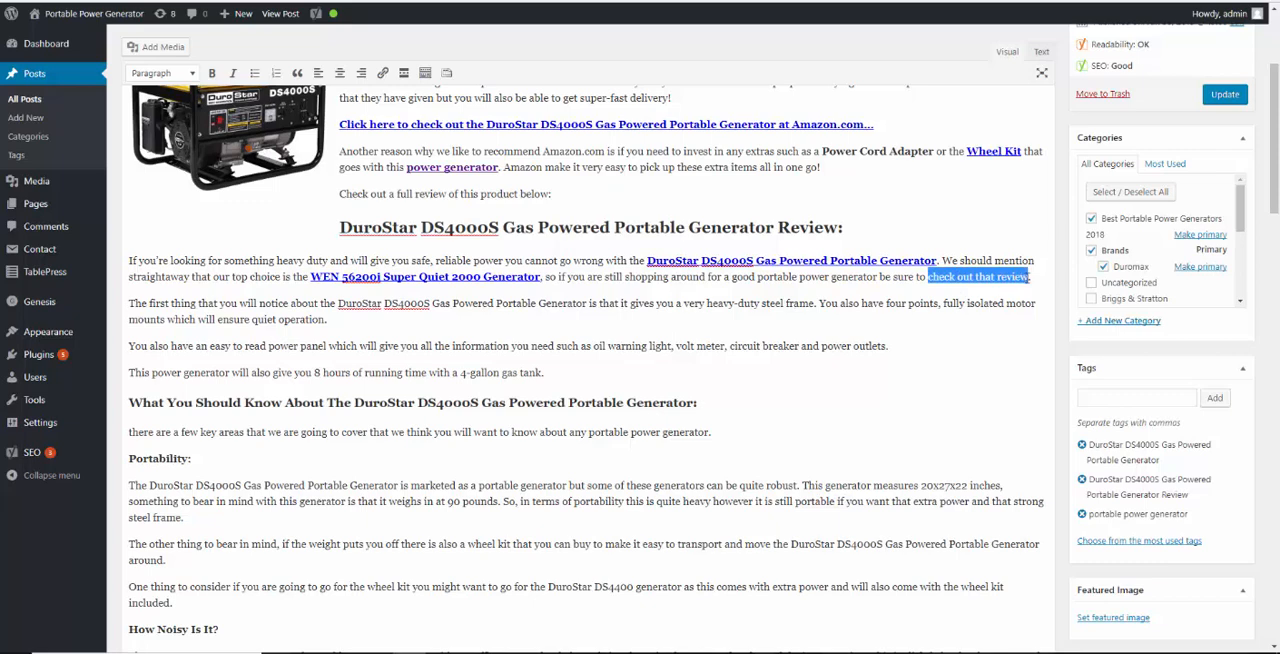
pyautogui.hotkey('ctrl', 'b')
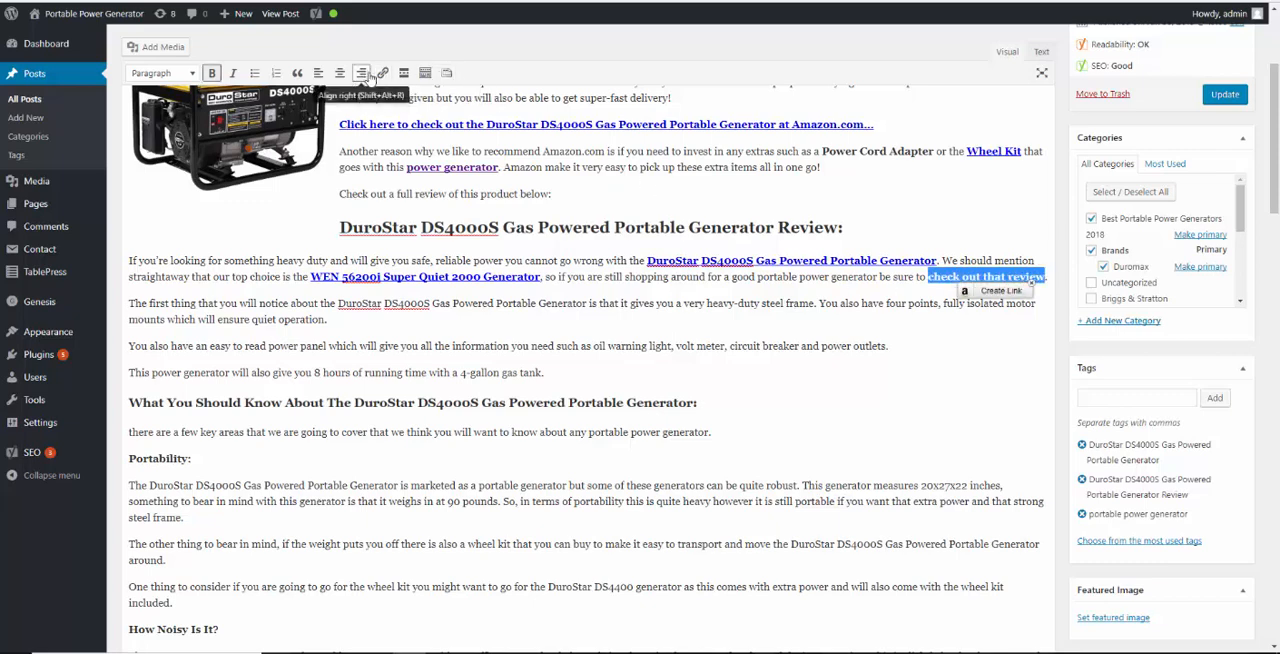
pyautogui.click(382, 75)
pyautogui.hotkey('ctrl', 'v')
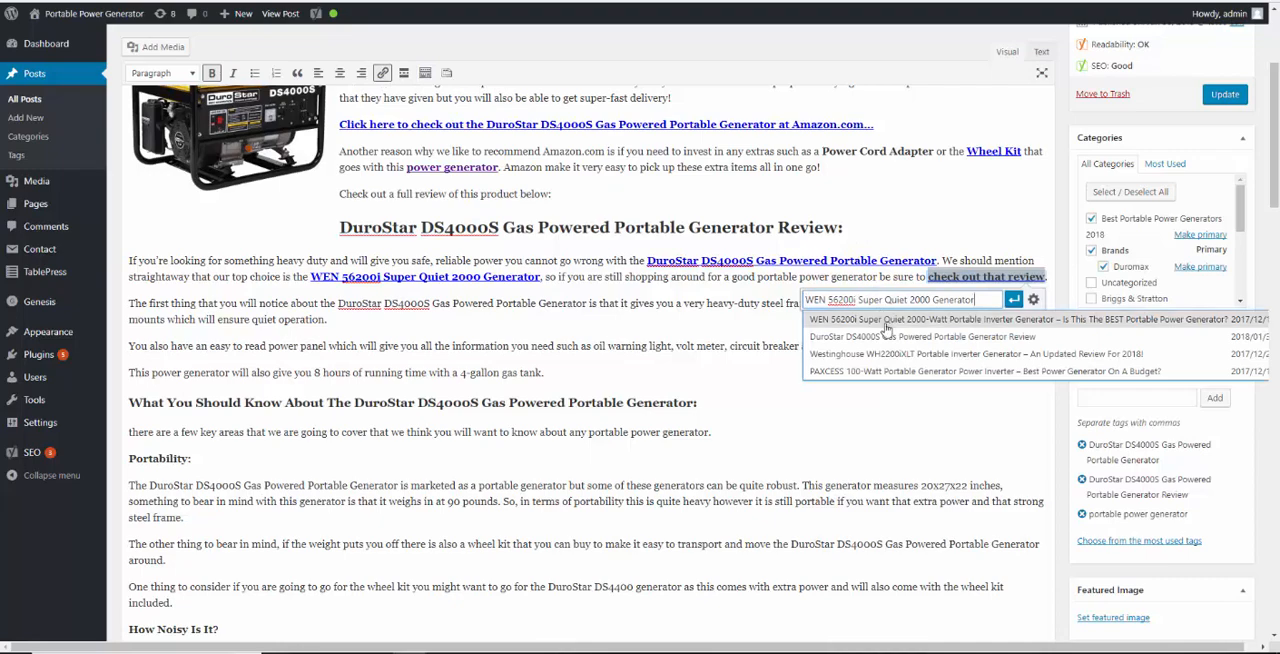
pyautogui.click(885, 320)
pyautogui.click(1013, 299)
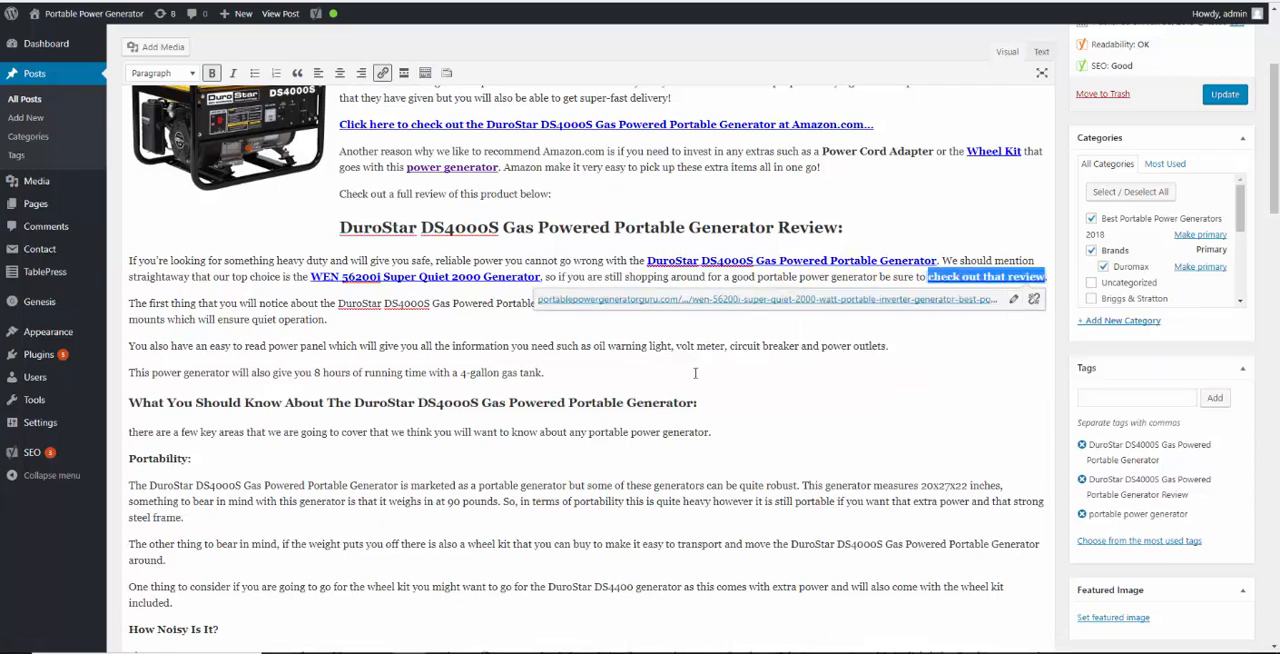
pyautogui.click(368, 432)
# Bold the generator's full name in the "The first thing that you will notice" paragraph and link it to Amazon's DuroStar DS4000S, 3300 Running Watts product
pyautogui.scroll(-2, 290, 350)
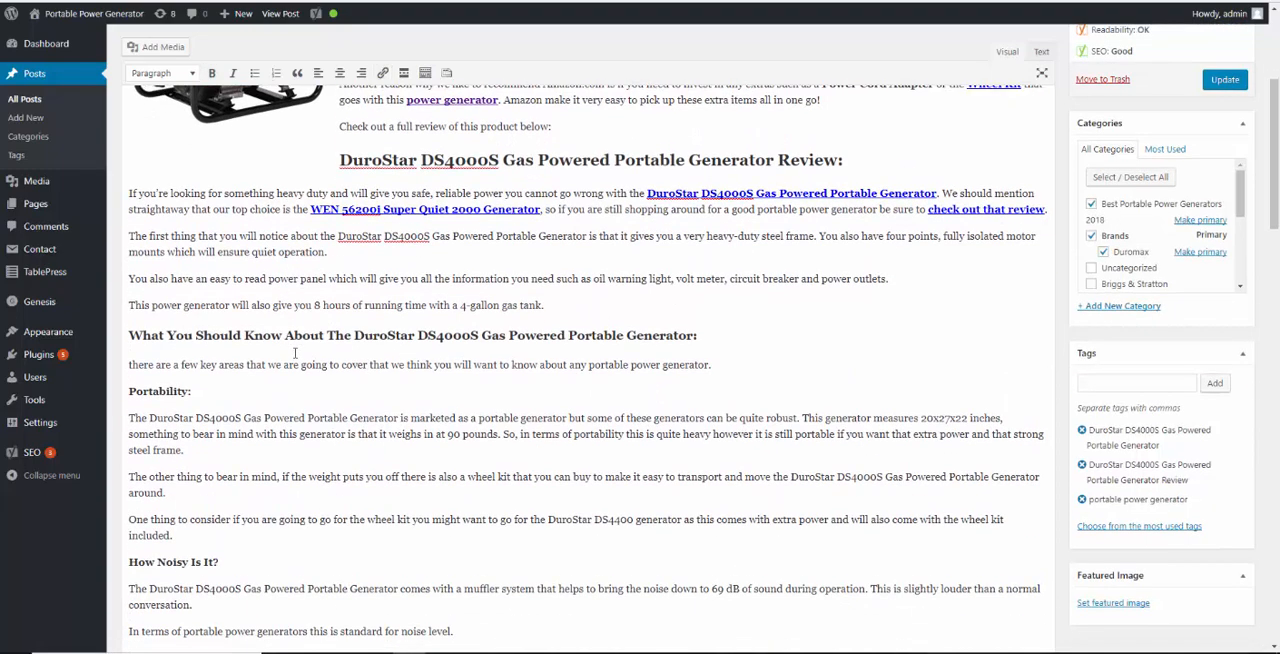
pyautogui.scroll(-2, 295, 353)
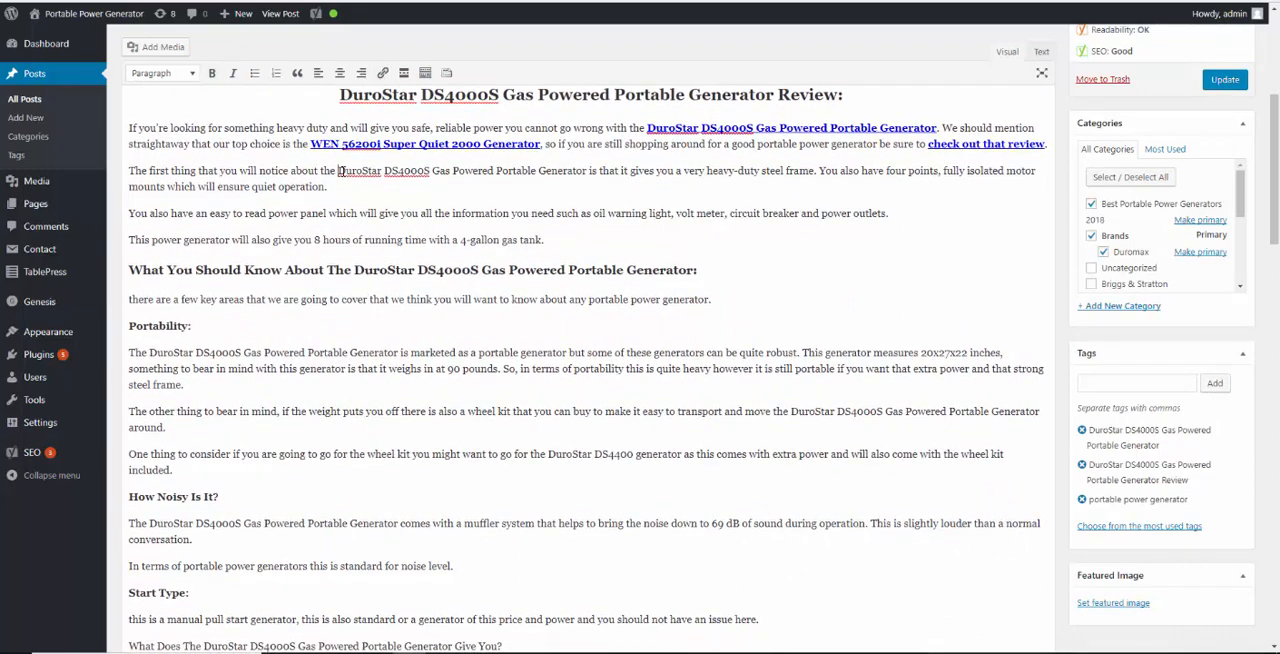
pyautogui.moveTo(339, 171); pyautogui.dragTo(591, 168)
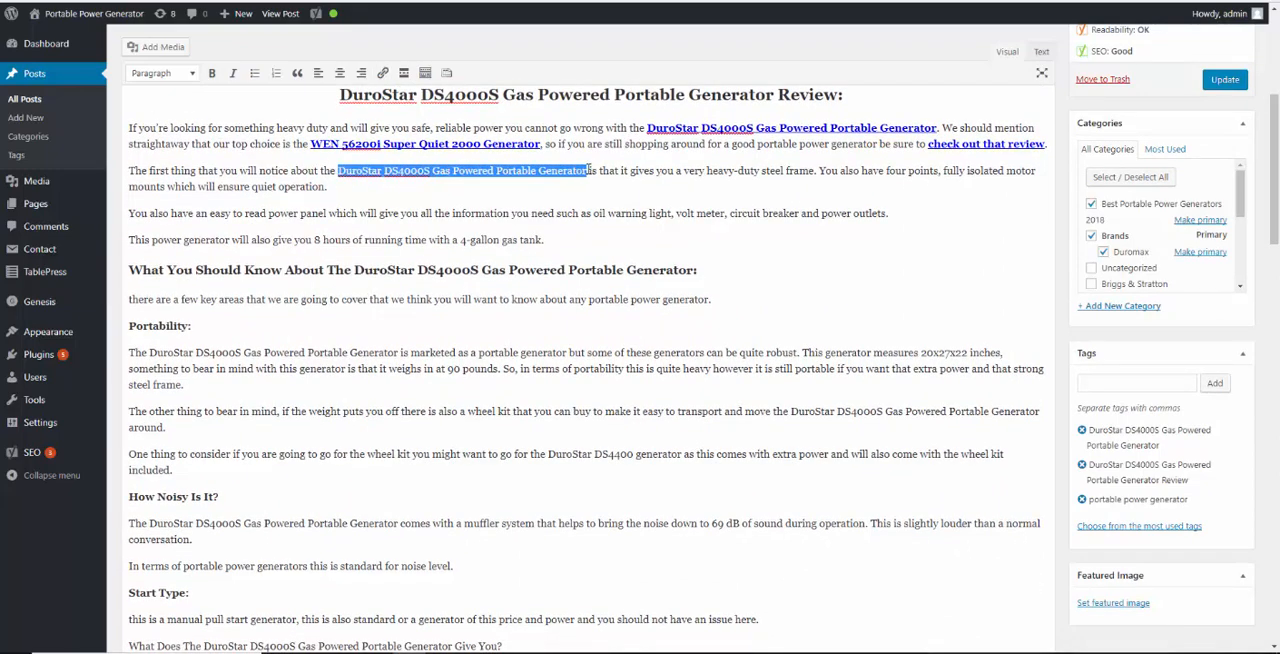
pyautogui.hotkey('ctrl', 'b')
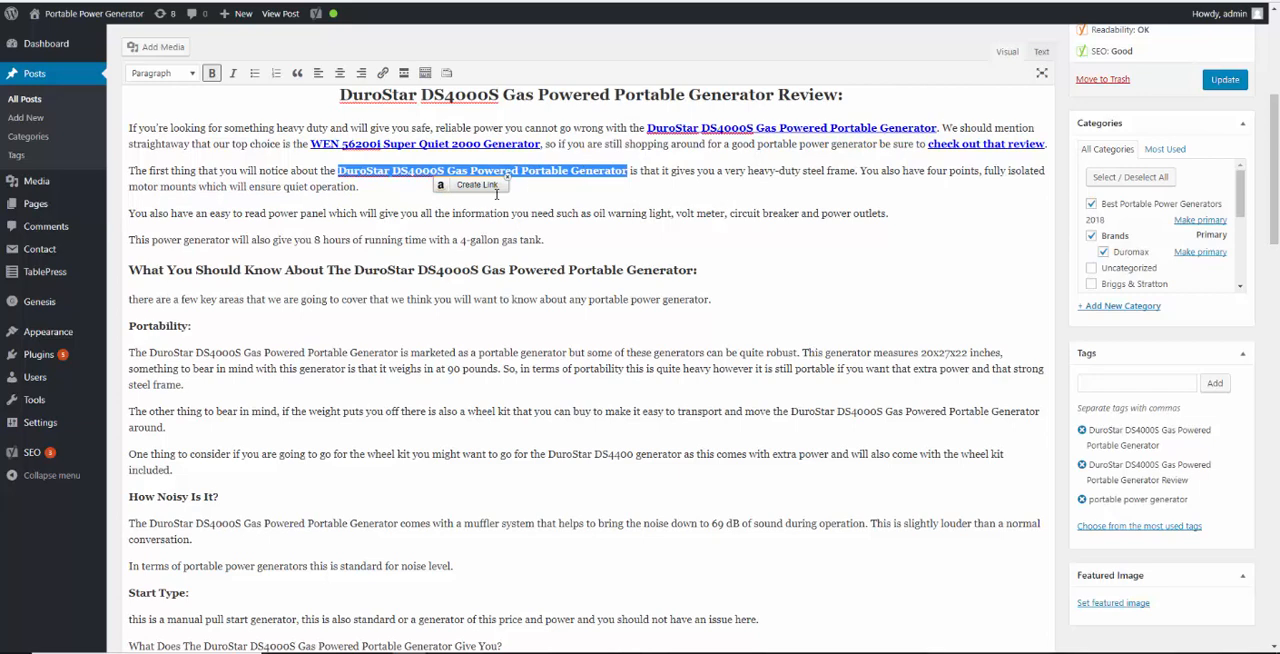
pyautogui.click(487, 187)
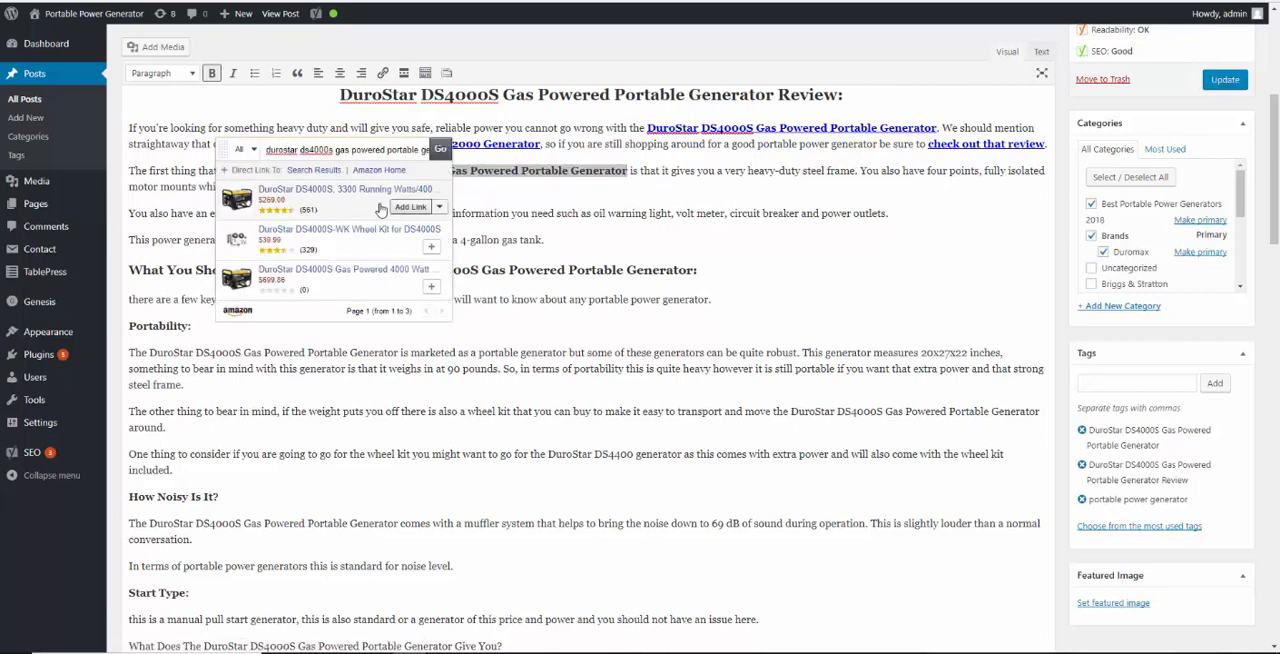
pyautogui.click(405, 203)
pyautogui.click(447, 210)
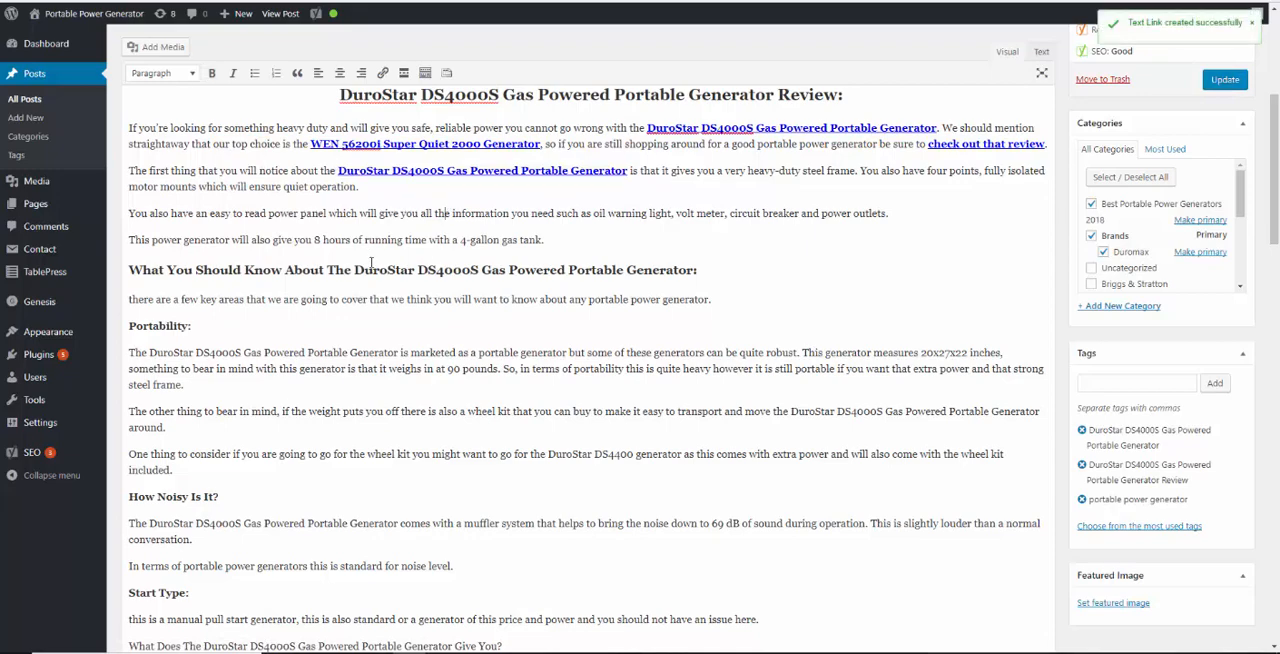
# Capitalize "There" at the start of the paragraph under the "What You Should Know About" heading
pyautogui.scroll(-1, 371, 262)
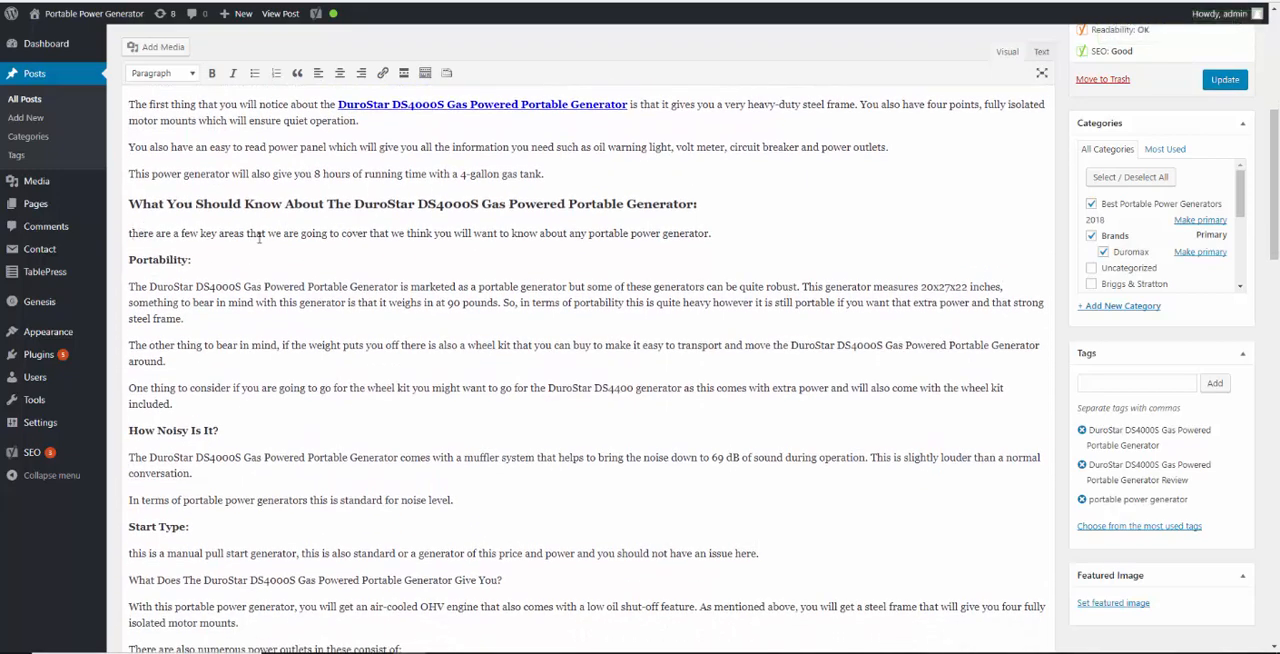
pyautogui.press('BackSpace')
pyautogui.write('T')
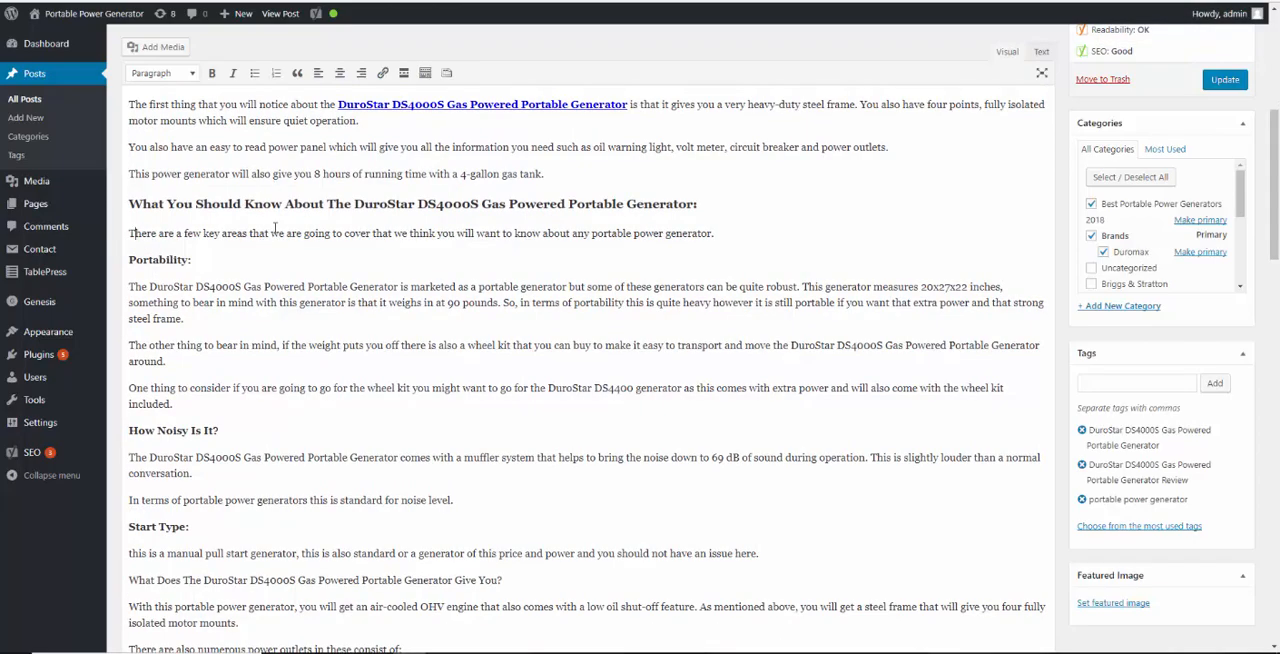
# Bold the generator's full name under "How Noisy Is It?" and link it to Amazon's DuroStar DS4000S, 3300 Running Watts product
pyautogui.scroll(-1, 275, 228)
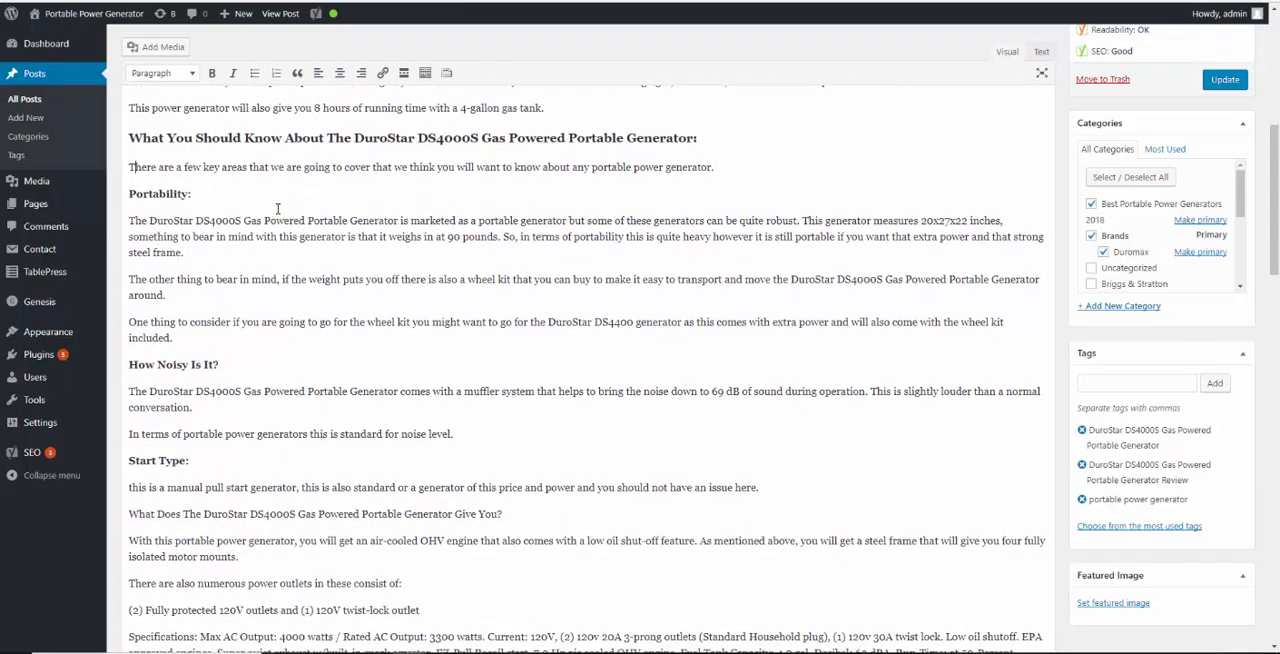
pyautogui.scroll(3, 570, 305)
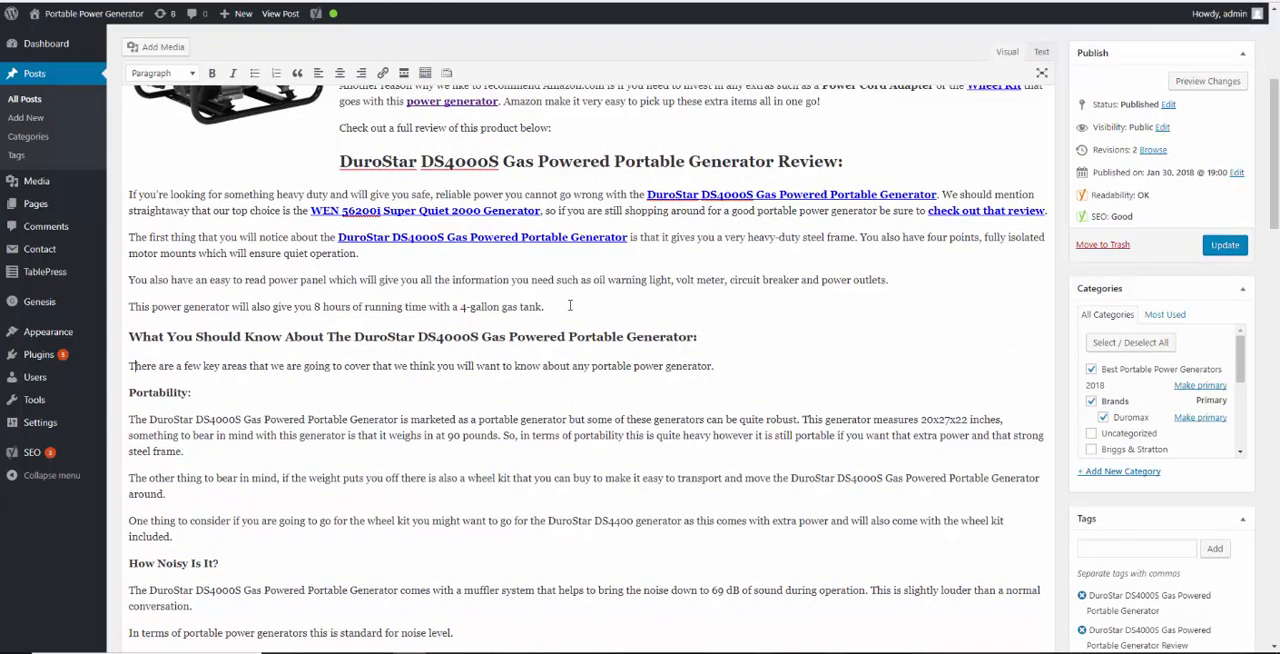
pyautogui.scroll(-3, 322, 320)
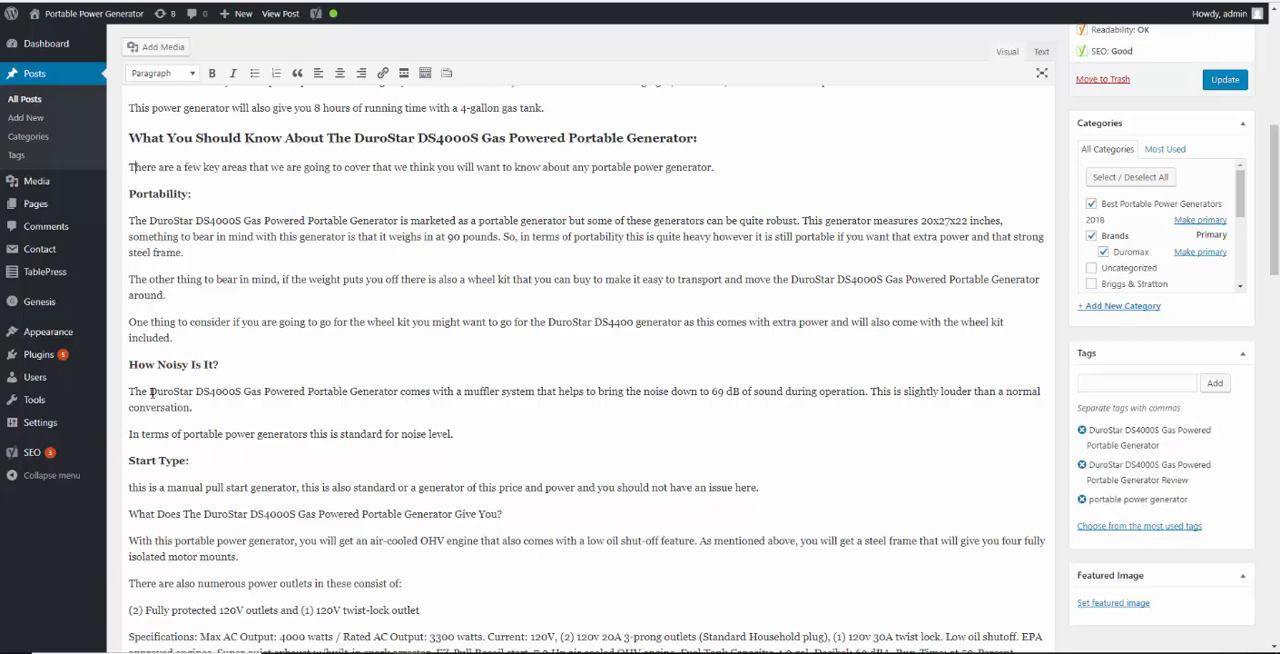
pyautogui.moveTo(150, 393); pyautogui.dragTo(400, 385)
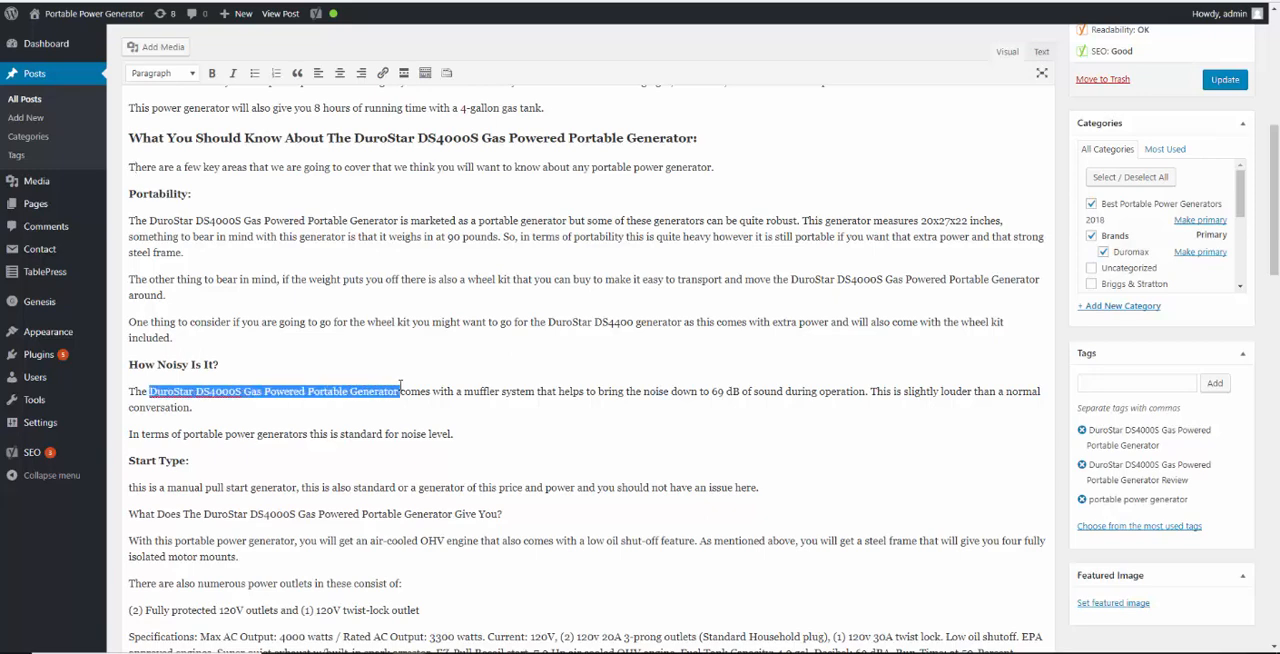
pyautogui.hotkey('ctrl', 'b')
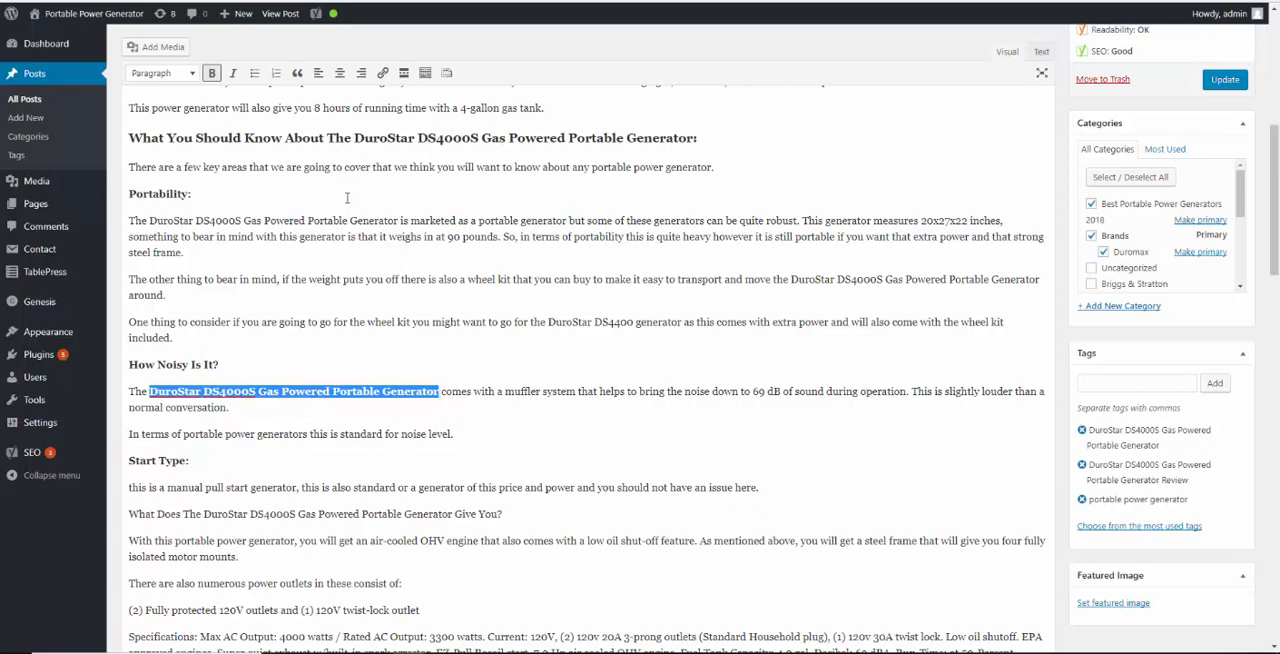
pyautogui.click(382, 74)
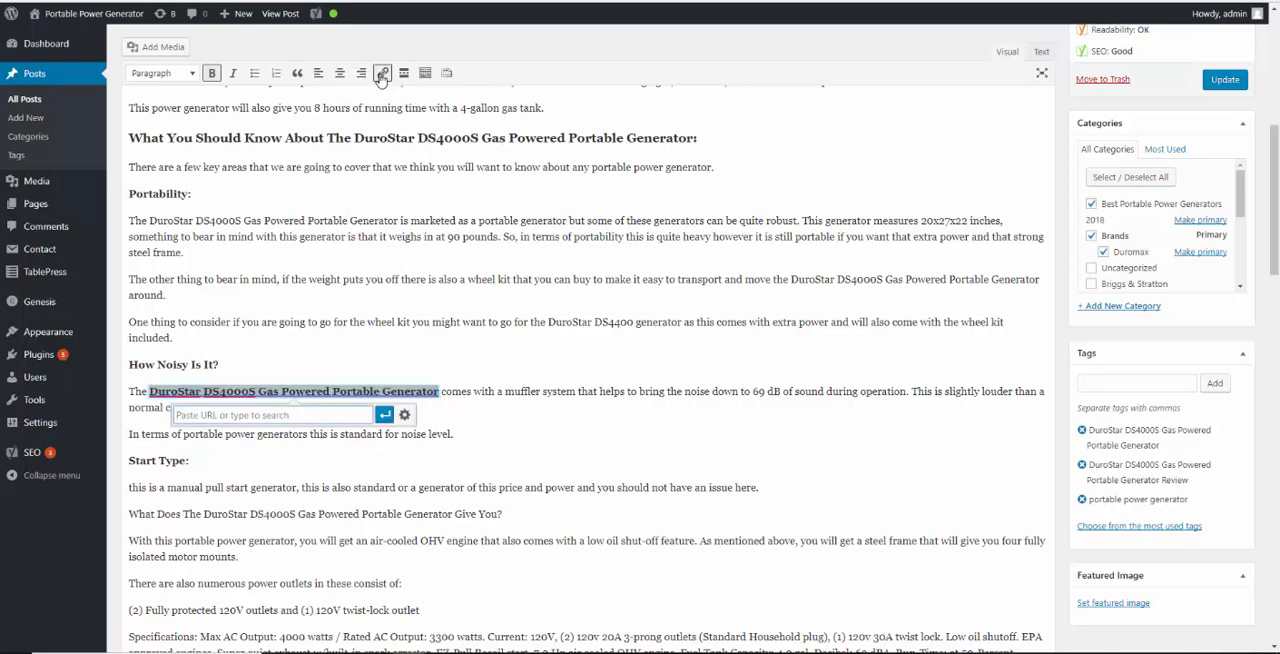
pyautogui.click(397, 322)
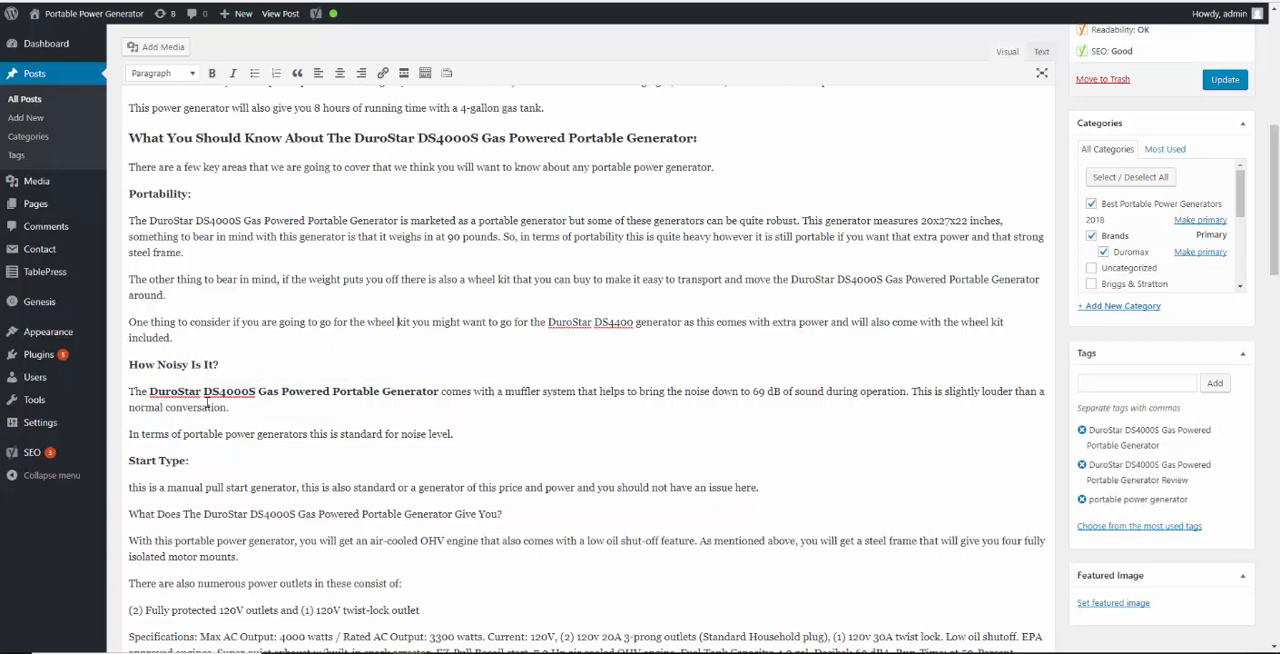
pyautogui.moveTo(154, 390); pyautogui.dragTo(440, 391)
pyautogui.click(151, 391)
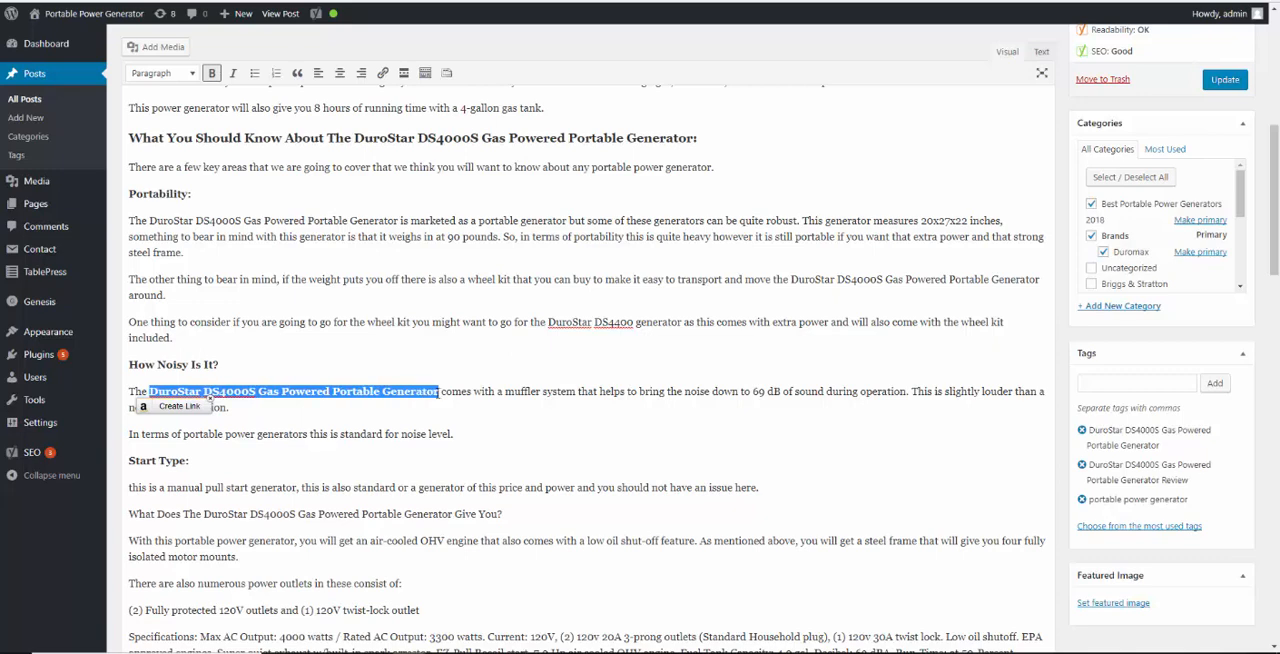
pyautogui.click(306, 407)
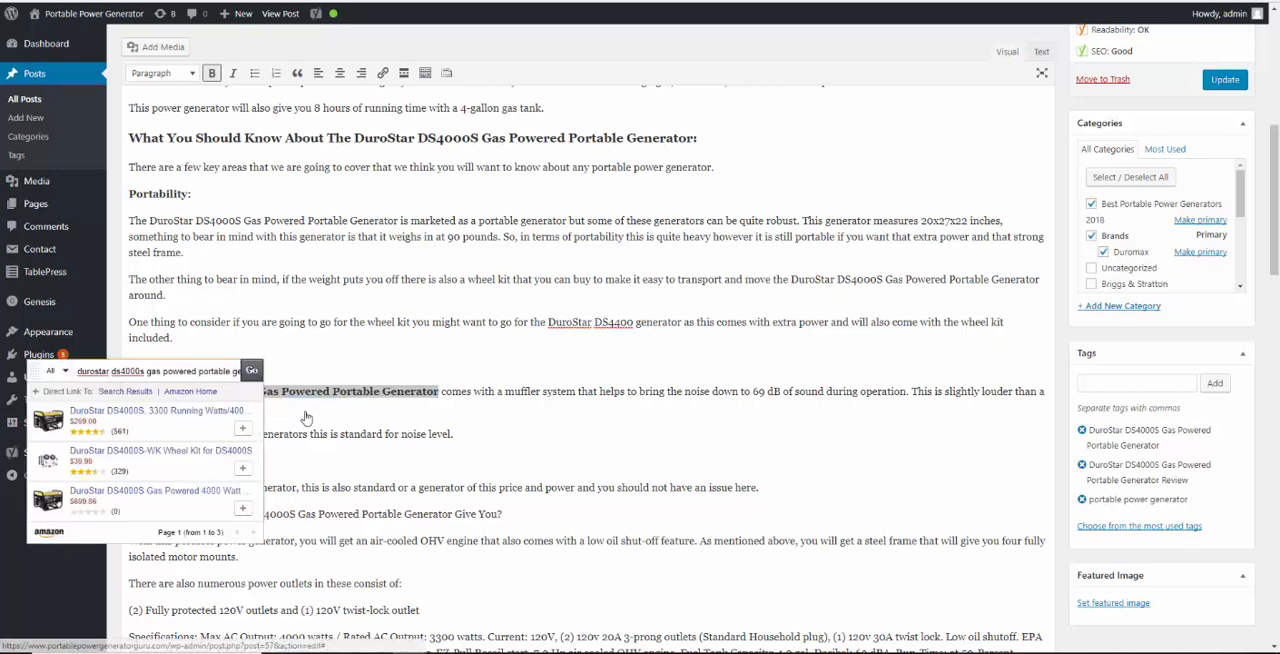
pyautogui.click(234, 430)
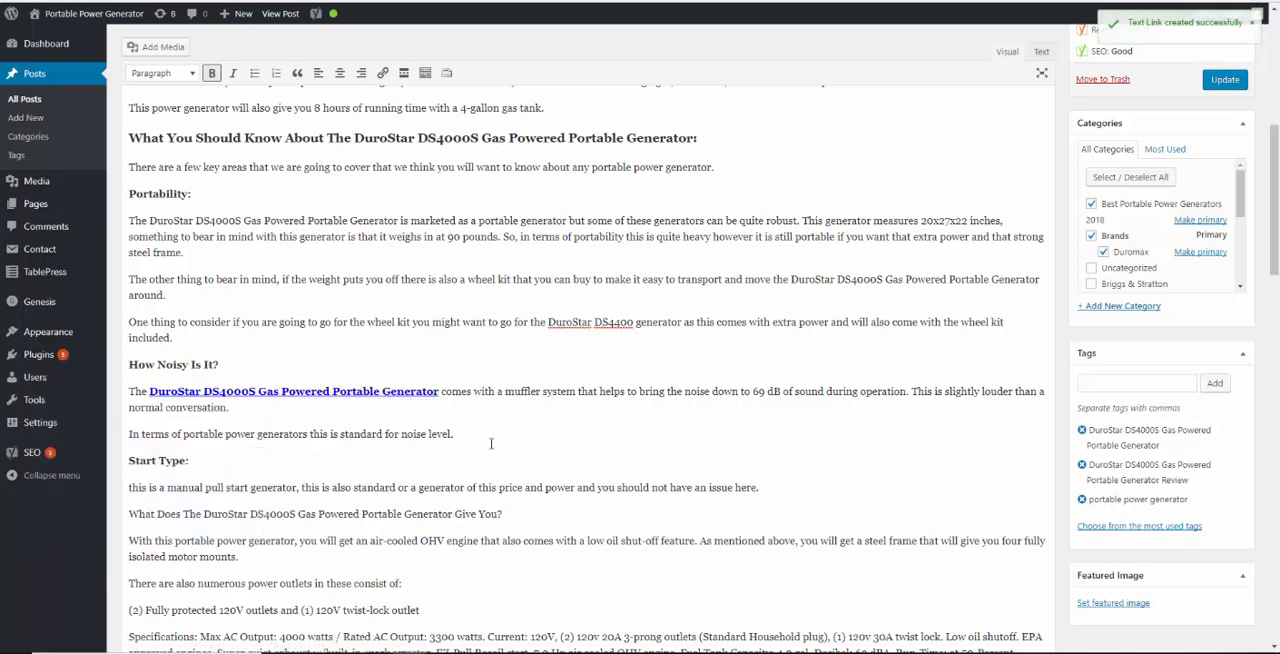
pyautogui.scroll(-4, 472, 446)
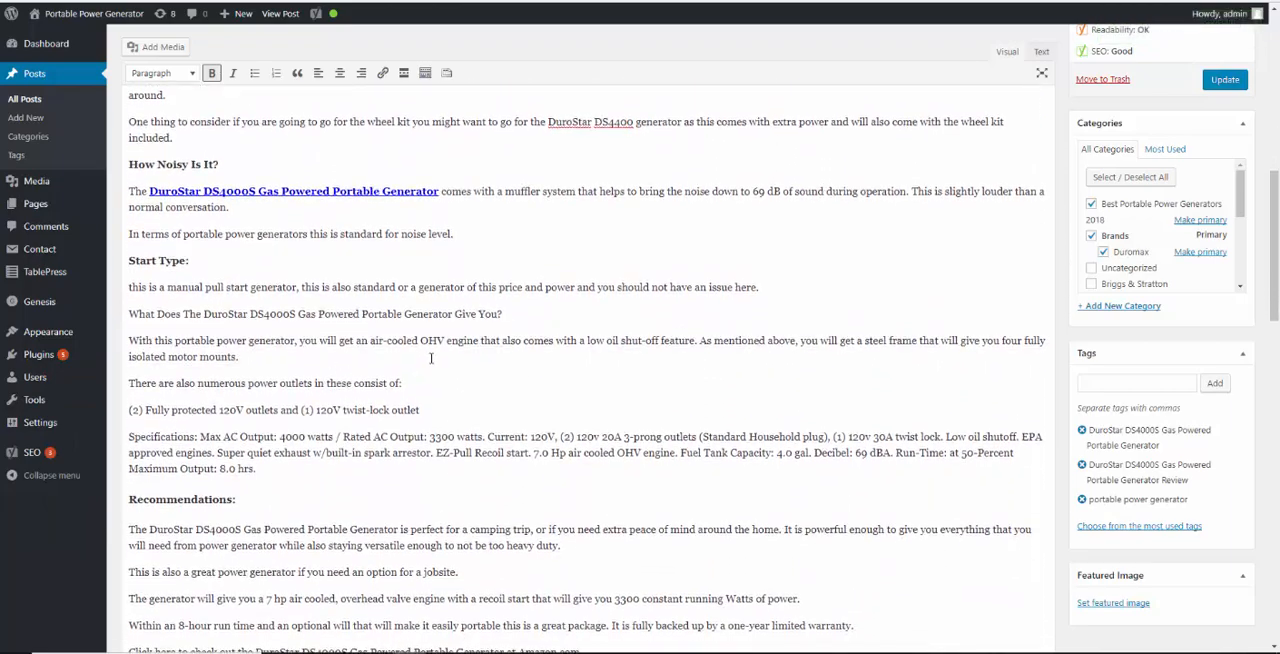
# Format the line "What Does The DuroStar DS4000S Gas Powered Portable Generator Give You?" as Heading 3
pyautogui.moveTo(537, 312); pyautogui.dragTo(125, 318)
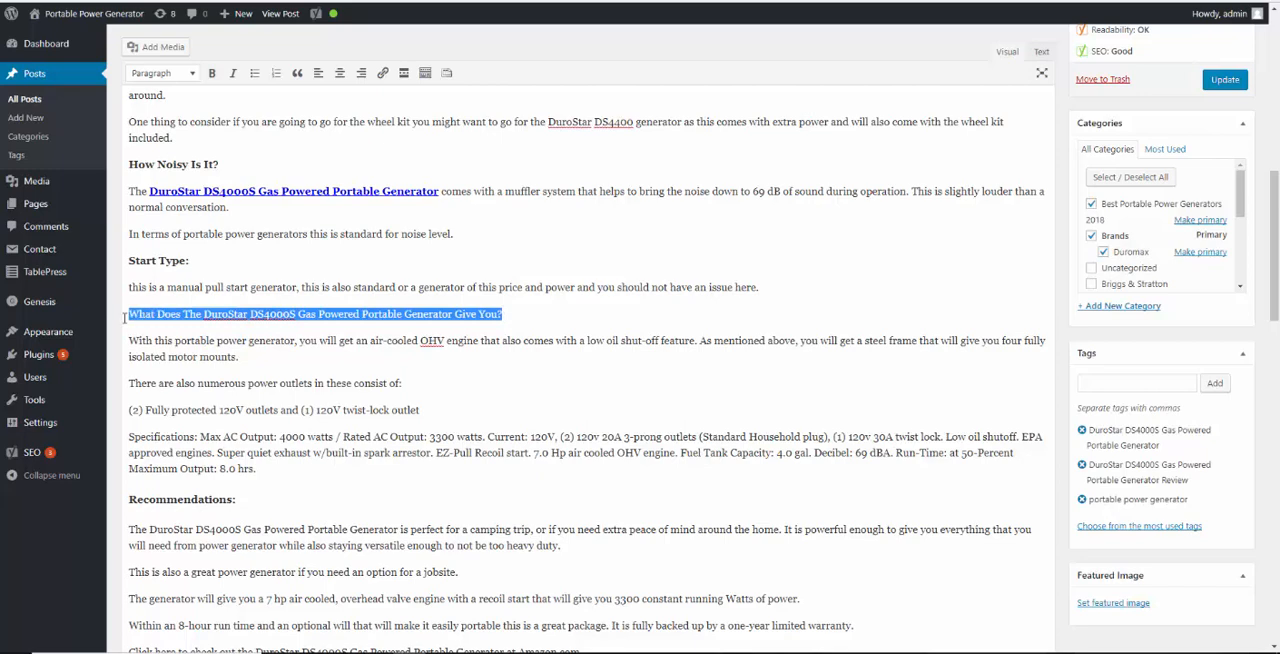
pyautogui.click(175, 76)
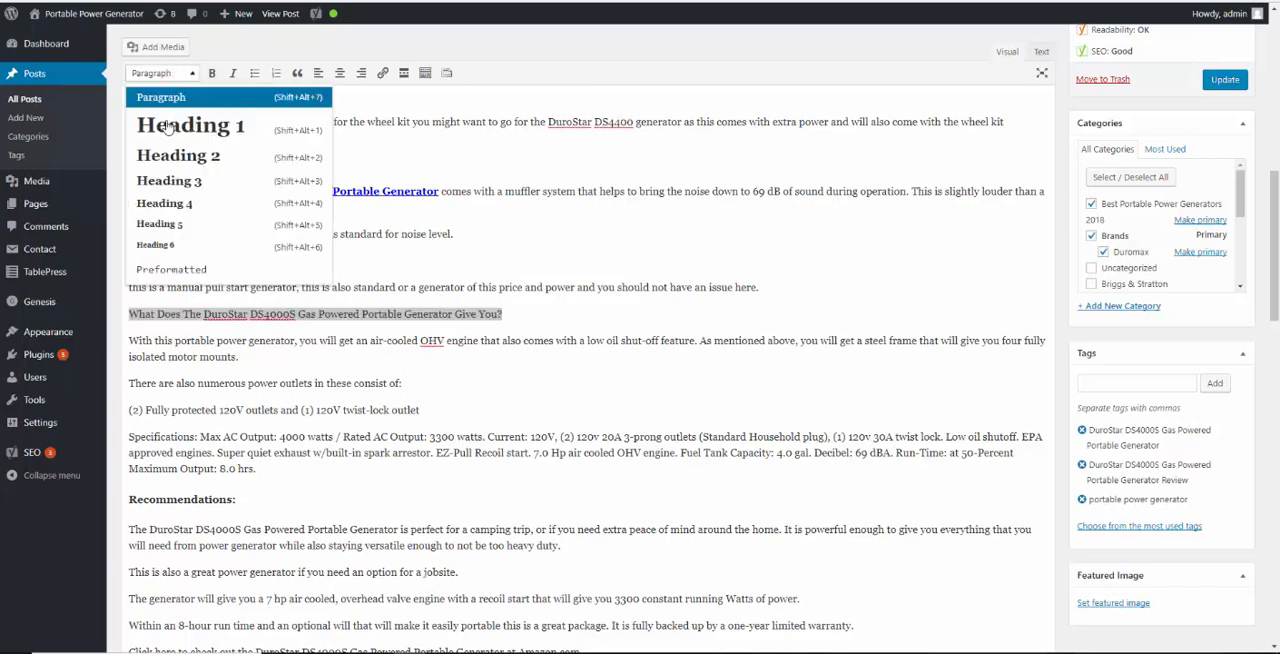
pyautogui.click(180, 190)
pyautogui.click(550, 368)
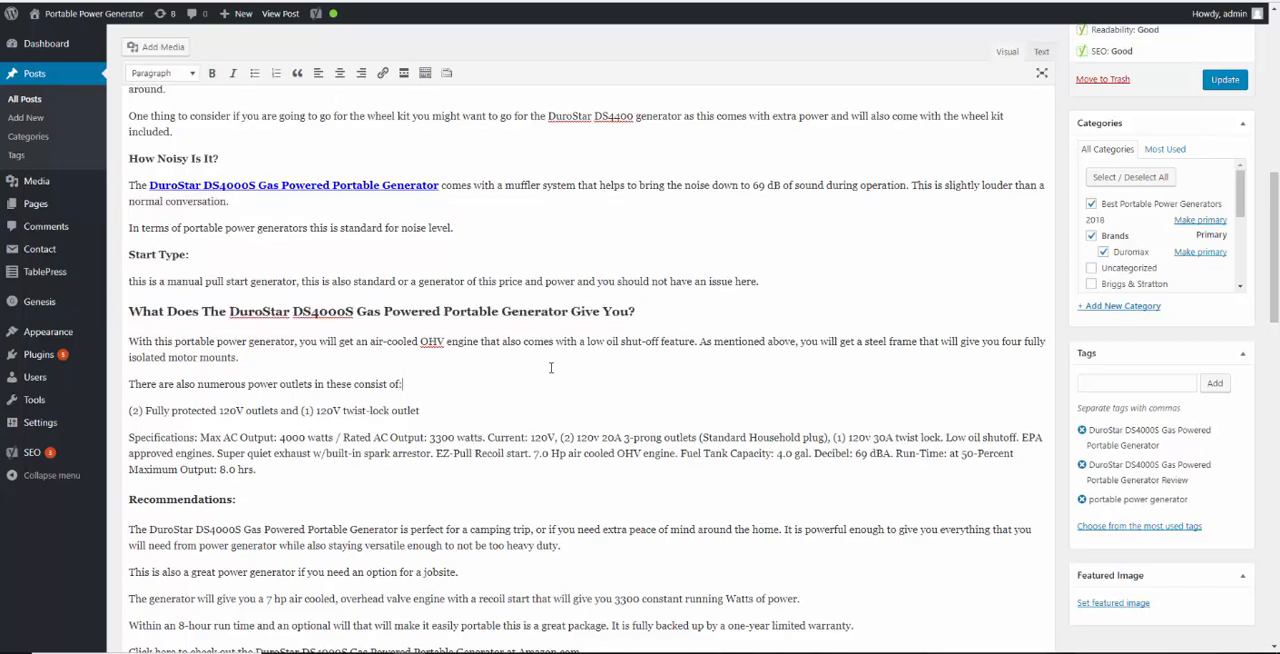
# Bold the generator's full name in the first Recommendations paragraph and link it to Amazon's DuroStar DS4000S, 3300 Running Watts product
pyautogui.scroll(-3, 502, 381)
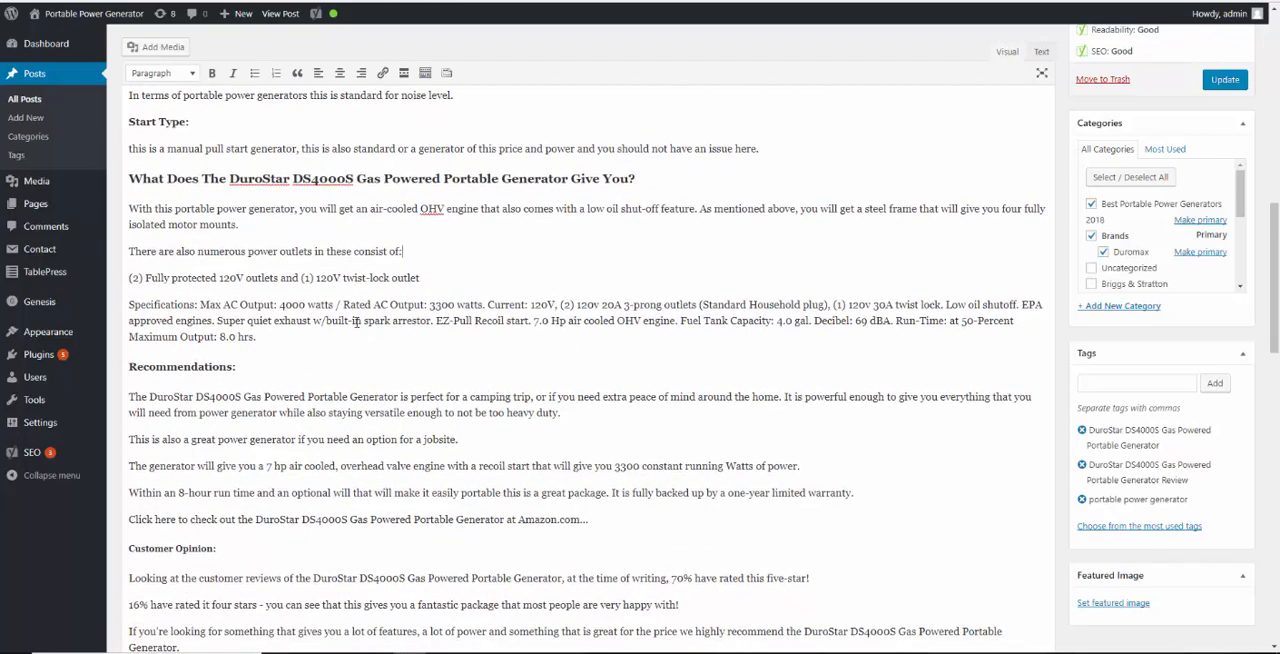
pyautogui.scroll(-2, 356, 321)
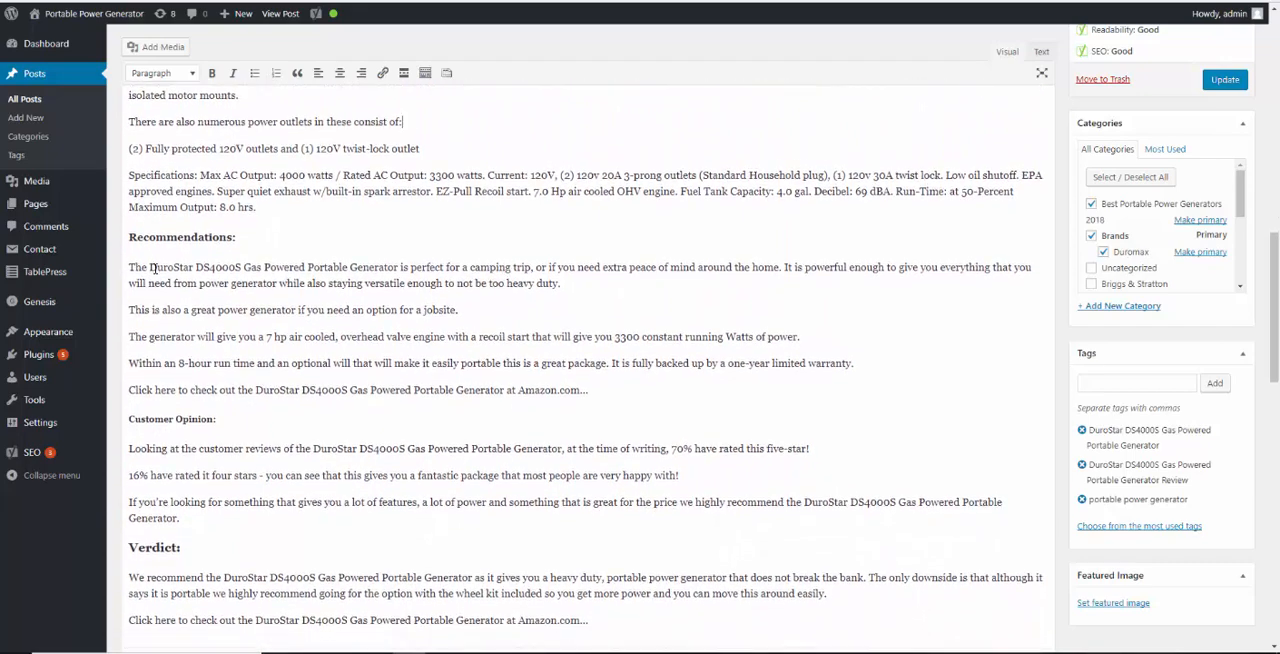
pyautogui.moveTo(151, 266); pyautogui.dragTo(402, 266)
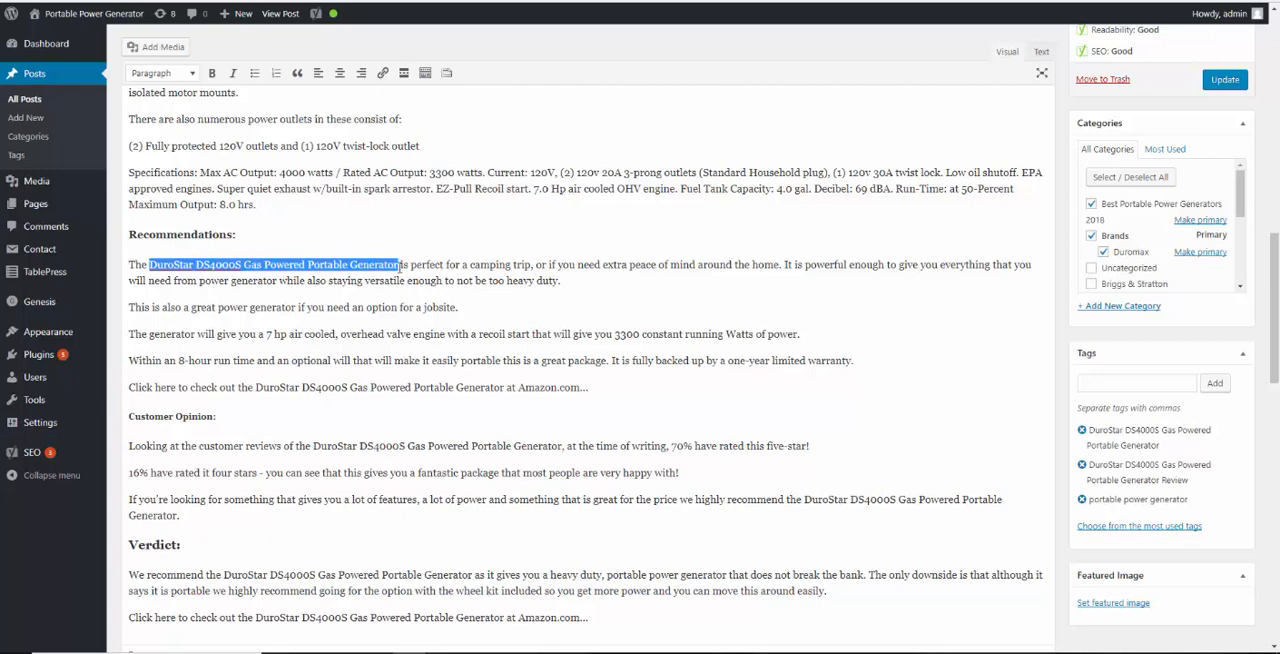
pyautogui.hotkey('ctrl', 'b')
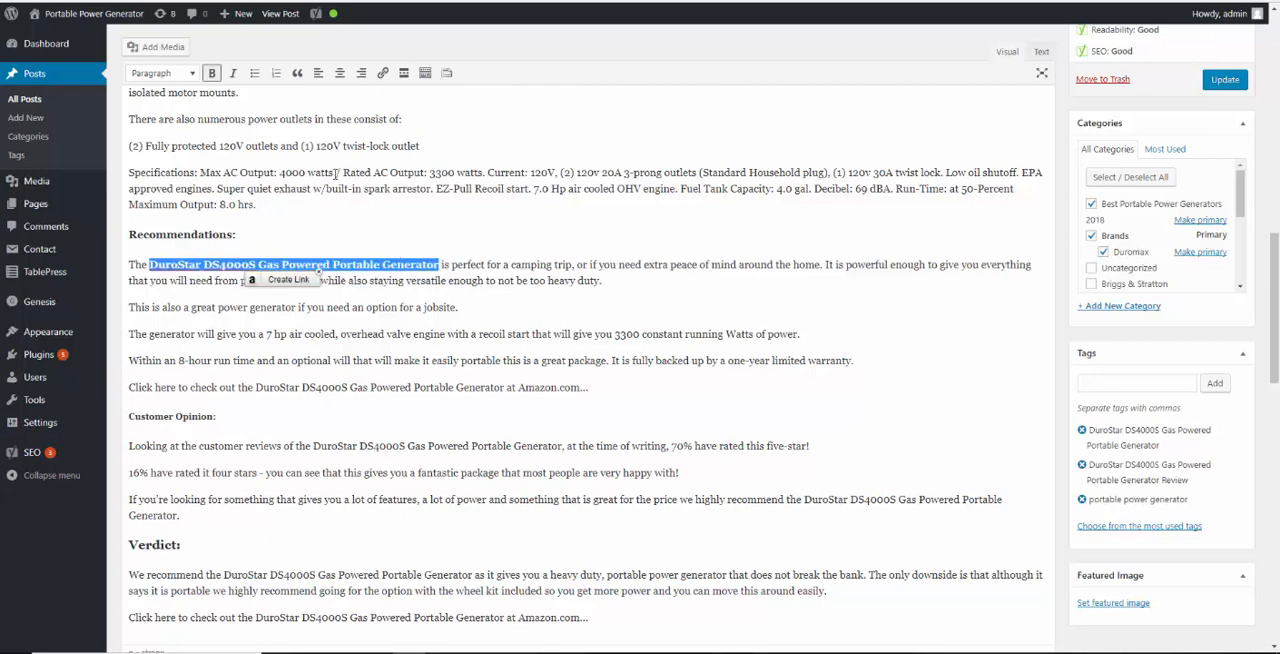
pyautogui.click(252, 280)
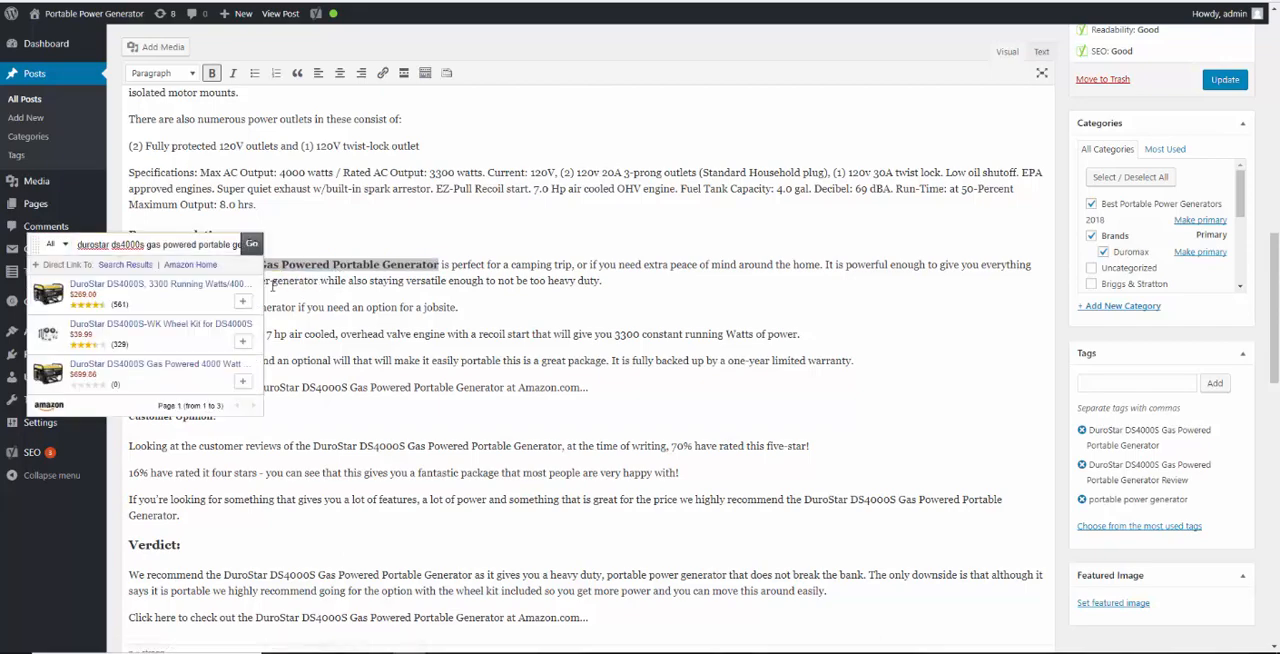
pyautogui.click(242, 301)
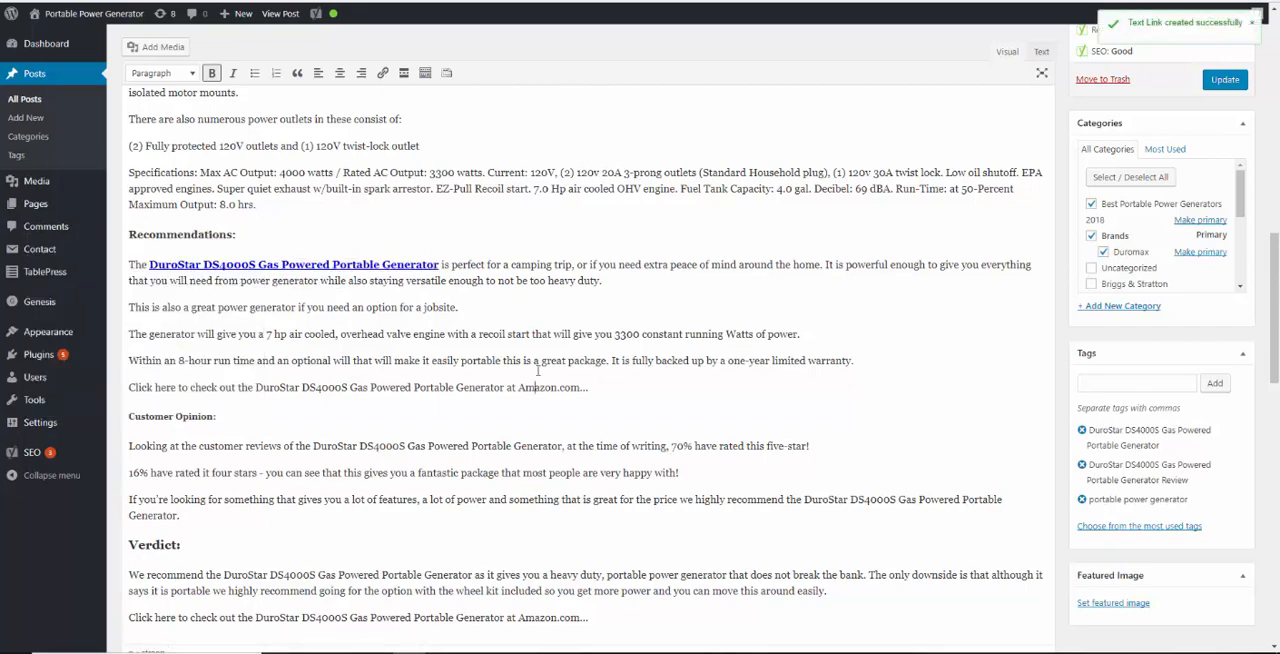
# Bold the "Click here to check out" line above Customer Opinion and link it to Amazon, searching from "durostar ds4000s" without the lead-in words
pyautogui.scroll(-1, 560, 355)
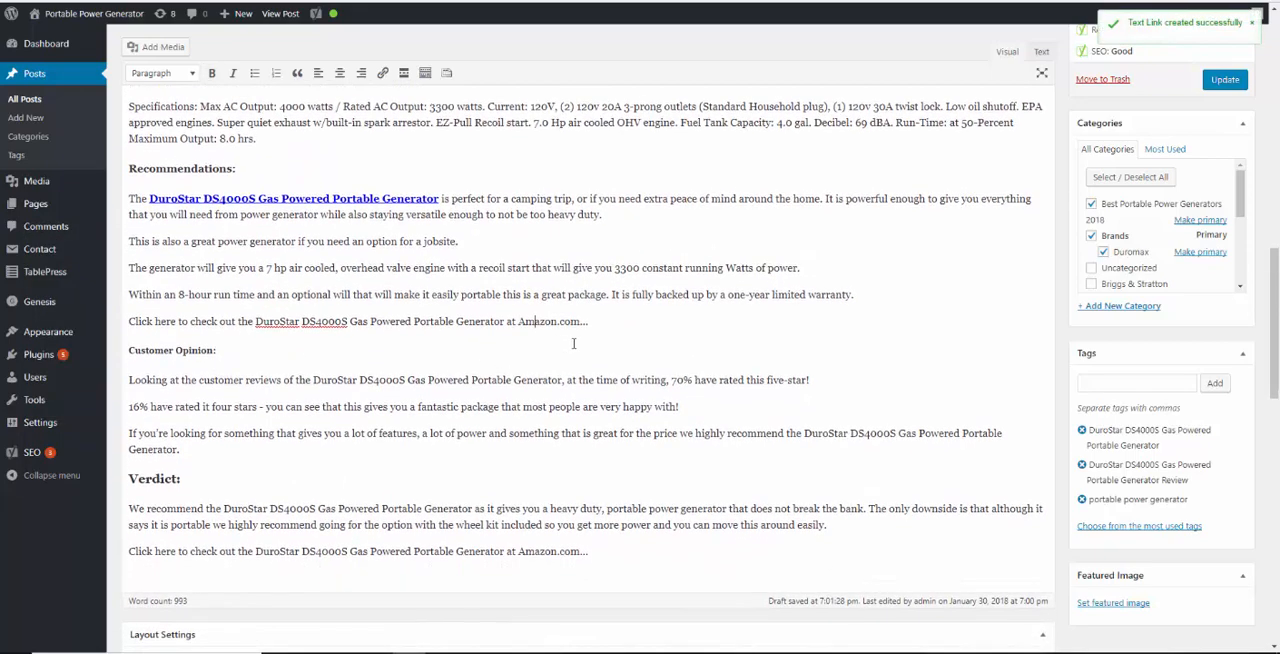
pyautogui.moveTo(620, 322); pyautogui.dragTo(131, 325)
pyautogui.hotkey('ctrl', 'b')
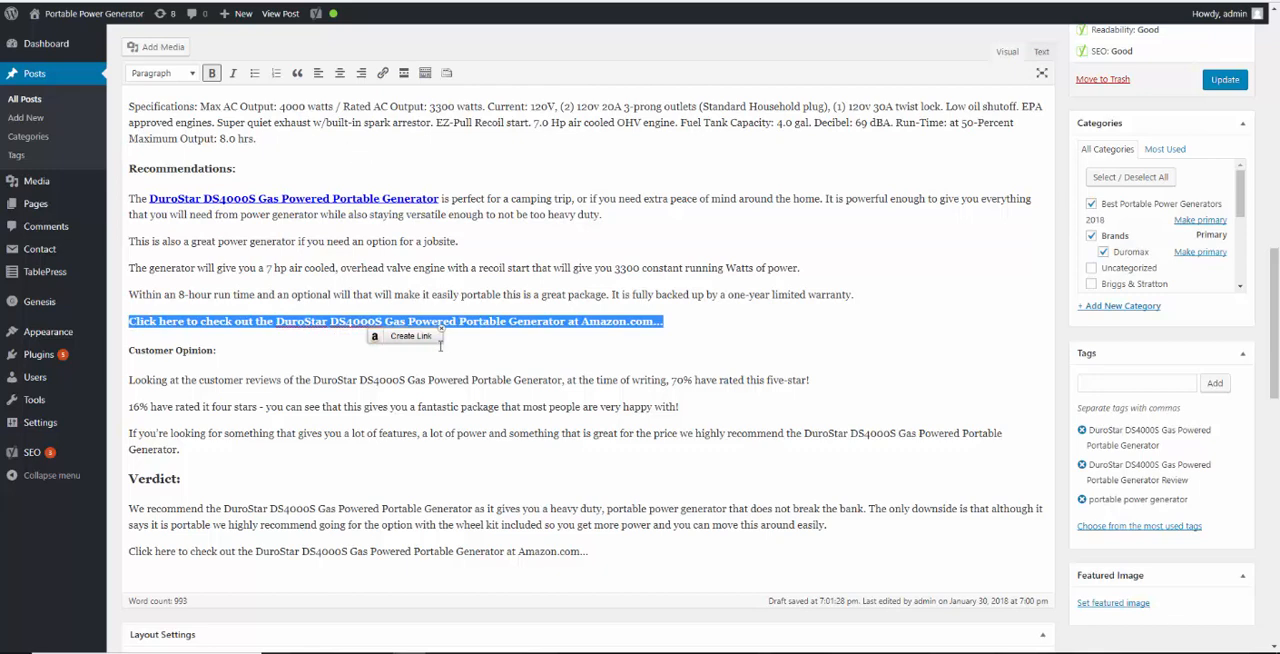
pyautogui.click(405, 336)
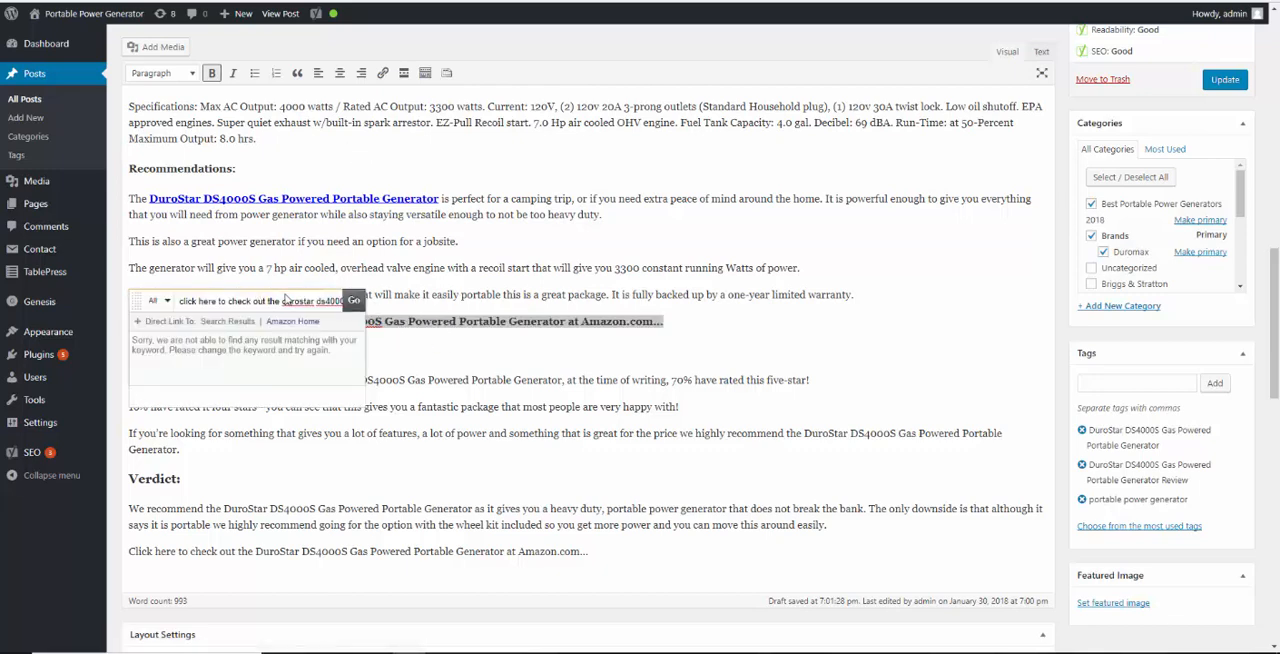
pyautogui.moveTo(283, 300); pyautogui.dragTo(179, 299)
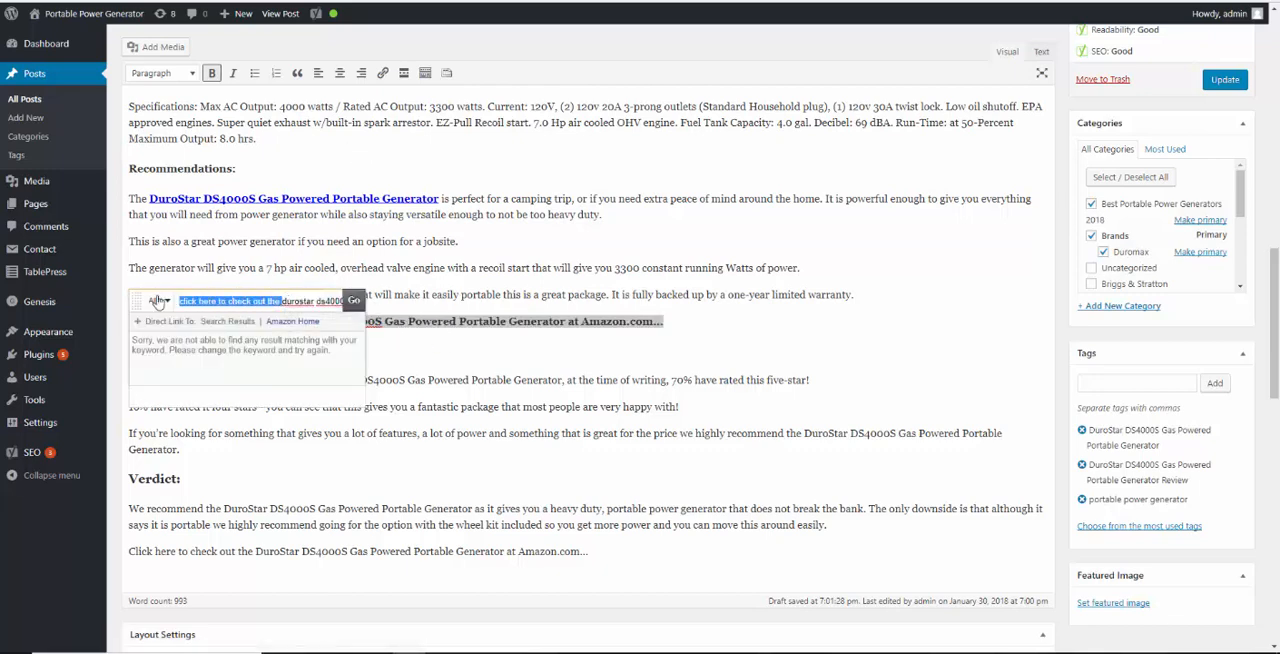
pyautogui.press('BackSpace')
pyautogui.click(354, 300)
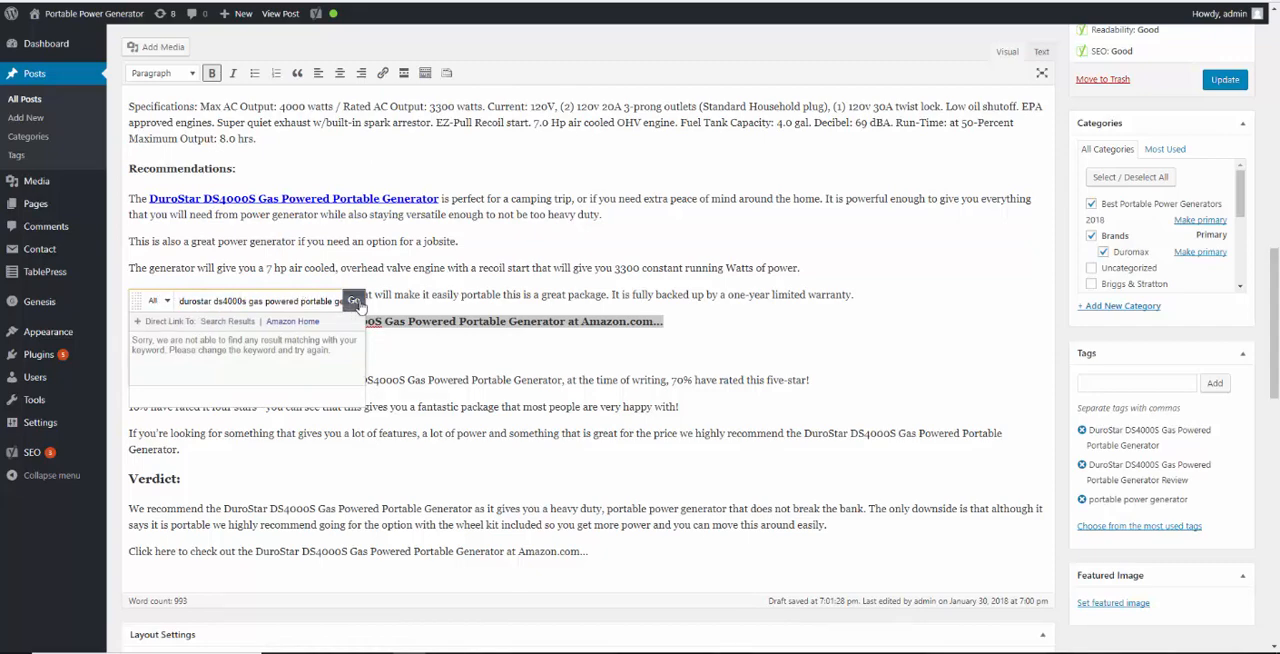
pyautogui.click(324, 358)
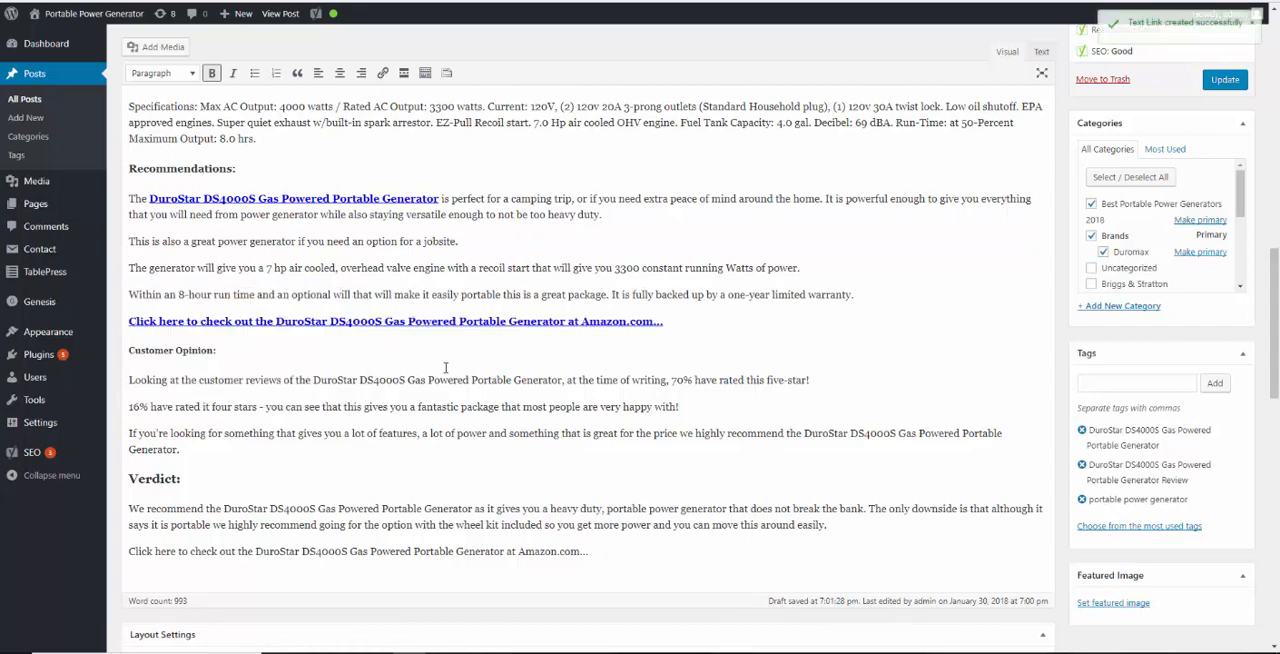
# Switch to Amazon's customer reviews page for the DuroStar DS4000S and copy its short affiliate text link
pyautogui.scroll(-3, 381, 385)
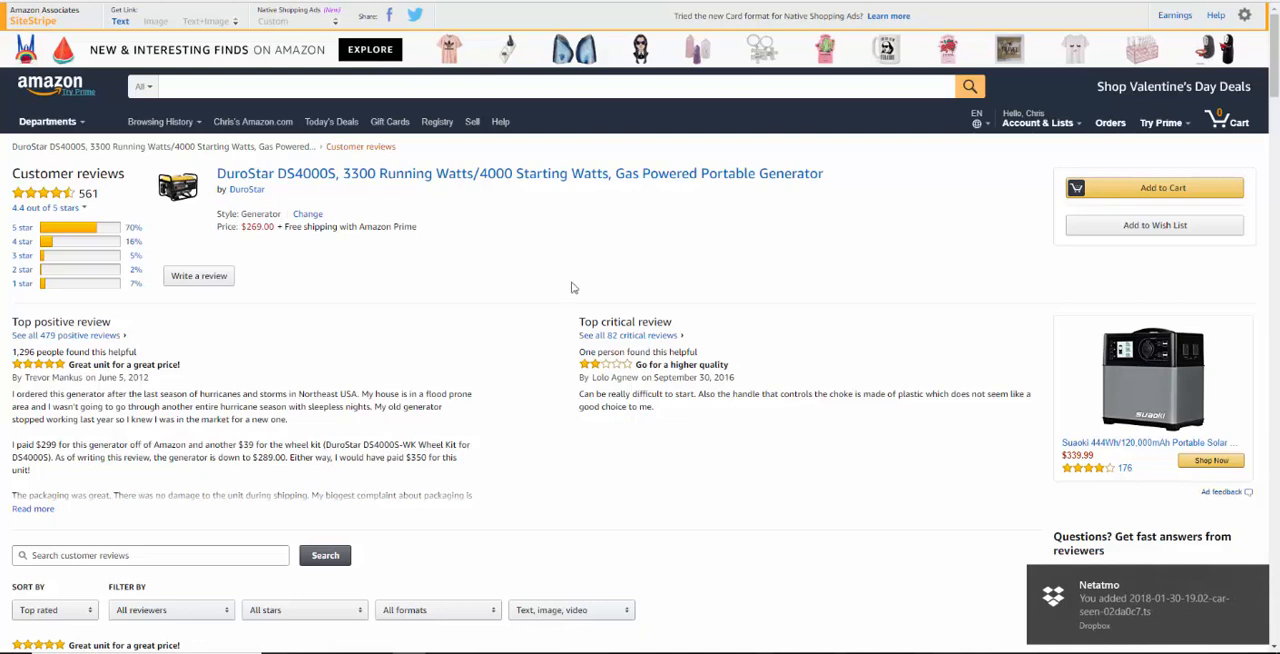
pyautogui.click(1259, 580)
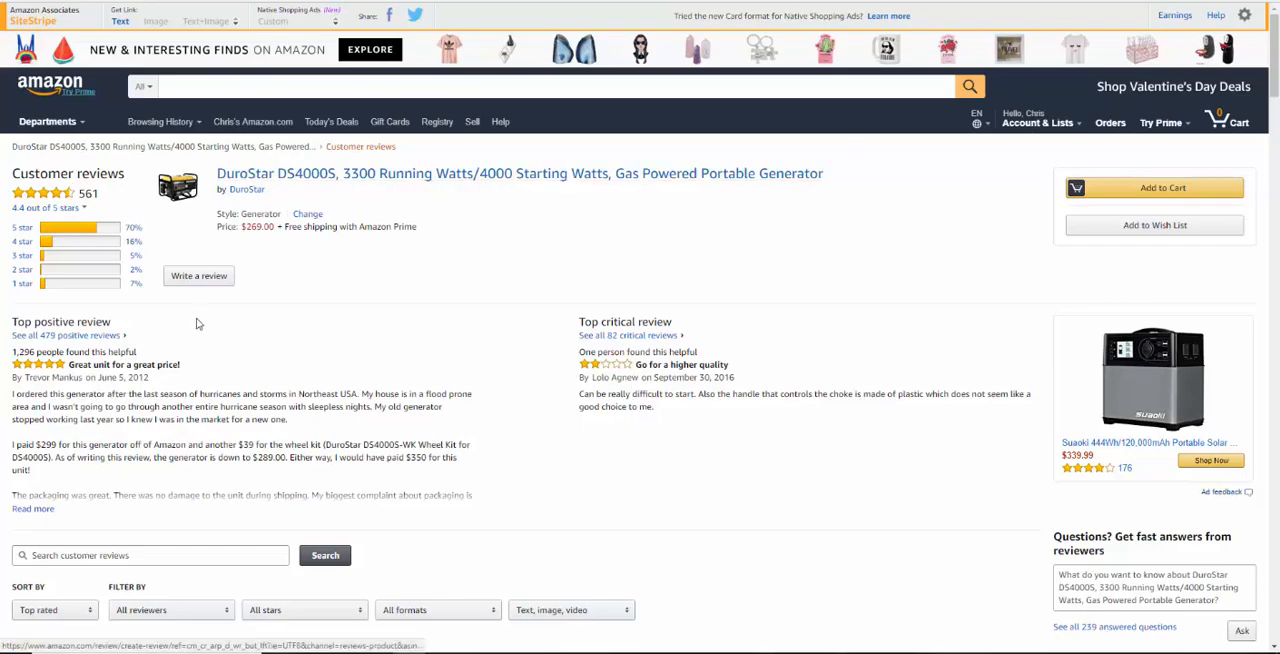
pyautogui.scroll(-2, 701, 319)
pyautogui.moveTo(1275, 94); pyautogui.dragTo(1276, 20)
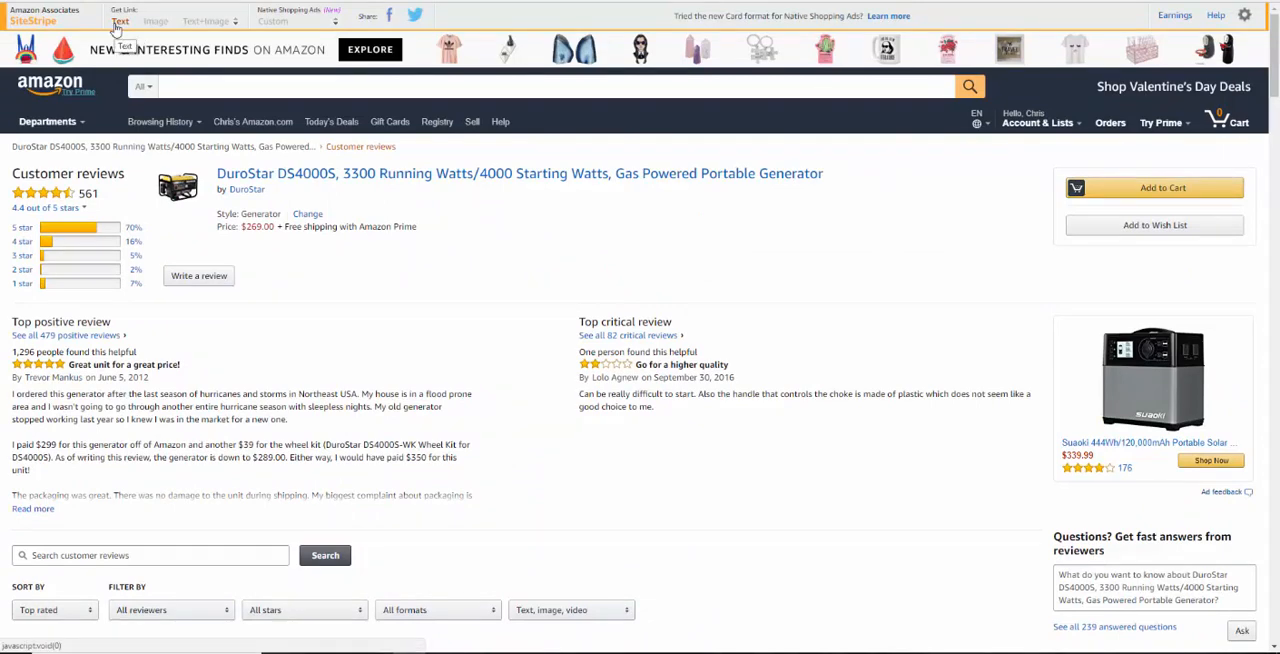
# Return to the WordPress post, bold "customer reviews of the DuroStar DS4000S Gas Powered Portable Generator" and link it to amzn.to/2Gw0kB7
pyautogui.hotkey('ctrl', 'Tab')
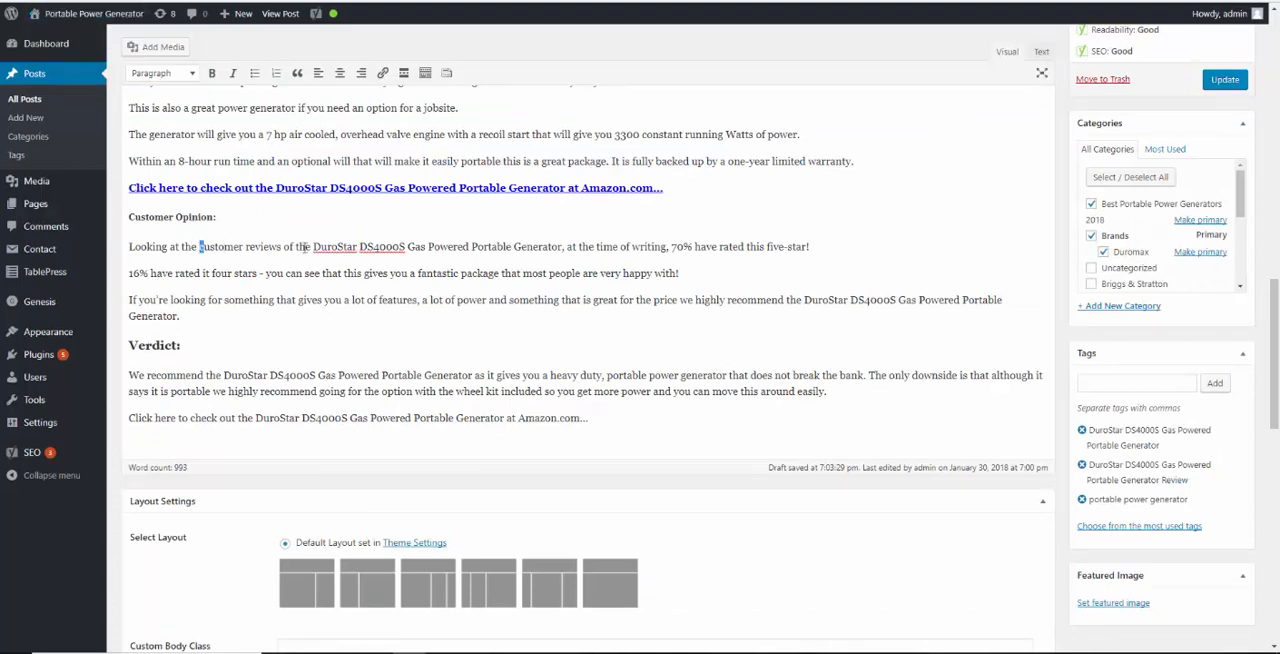
pyautogui.hotkey('shift', 'Right')
pyautogui.hotkey('shift', 'Right')
pyautogui.hotkey('shift', 'Right')
pyautogui.hotkey('shift', 'Right')
pyautogui.hotkey('shift', 'Right')
pyautogui.hotkey('shift', 'Right')
pyautogui.hotkey('shift', 'Right')
pyautogui.hotkey('shift', 'Right')
pyautogui.hotkey('shift', 'Right')
pyautogui.hotkey('shift', 'Right')
pyautogui.hotkey('shift', 'Right')
pyautogui.hotkey('shift', 'Right')
pyautogui.hotkey('shift', 'Right')
pyautogui.hotkey('shift', 'Right')
pyautogui.hotkey('shift', 'Right')
pyautogui.hotkey('shift', 'Right')
pyautogui.hotkey('shift', 'Right')
pyautogui.hotkey('shift', 'Right')
pyautogui.hotkey('shift', 'Right')
pyautogui.hotkey('shift', 'Right')
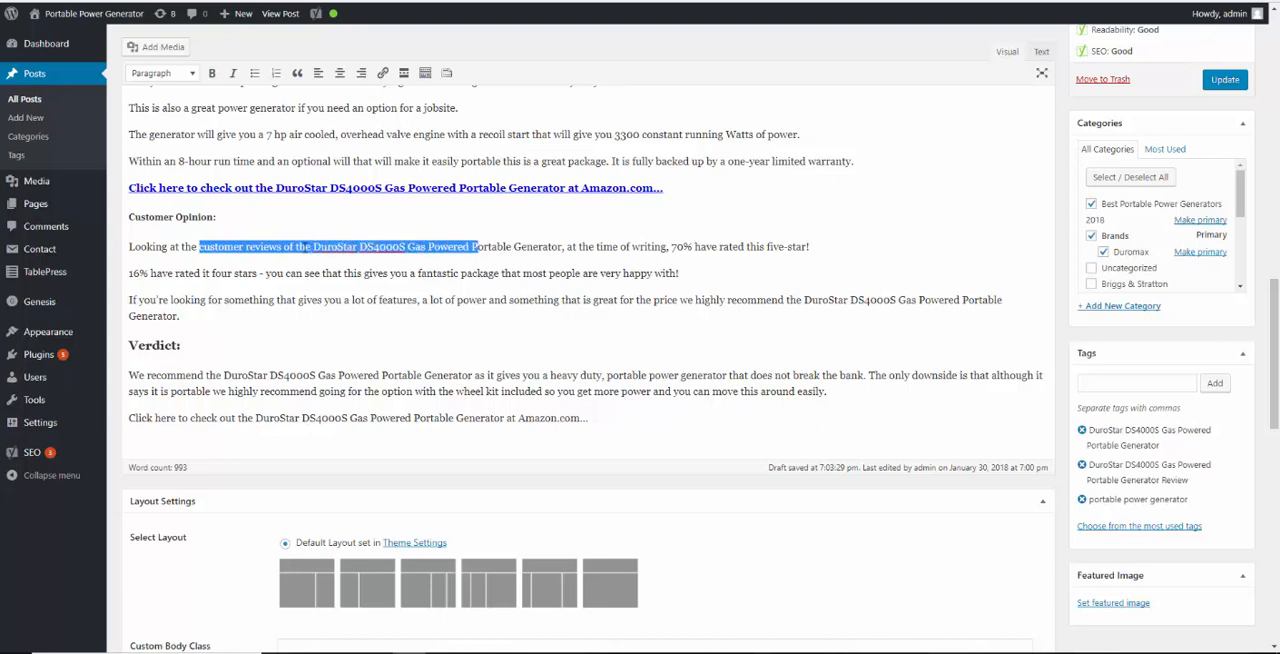
pyautogui.hotkey('shift', 'Right')
pyautogui.hotkey('shift', 'Right')
pyautogui.hotkey('shift', 'Right')
pyautogui.hotkey('shift', 'Right')
pyautogui.hotkey('shift', 'Right')
pyautogui.hotkey('shift', 'Right')
pyautogui.hotkey('shift', 'Right')
pyautogui.hotkey('shift', 'Right')
pyautogui.hotkey('shift', 'Right')
pyautogui.hotkey('shift', 'Right')
pyautogui.hotkey('shift', 'Right')
pyautogui.hotkey('shift', 'Right')
pyautogui.hotkey('shift', 'Right')
pyautogui.hotkey('shift', 'Right')
pyautogui.hotkey('shift', 'Right')
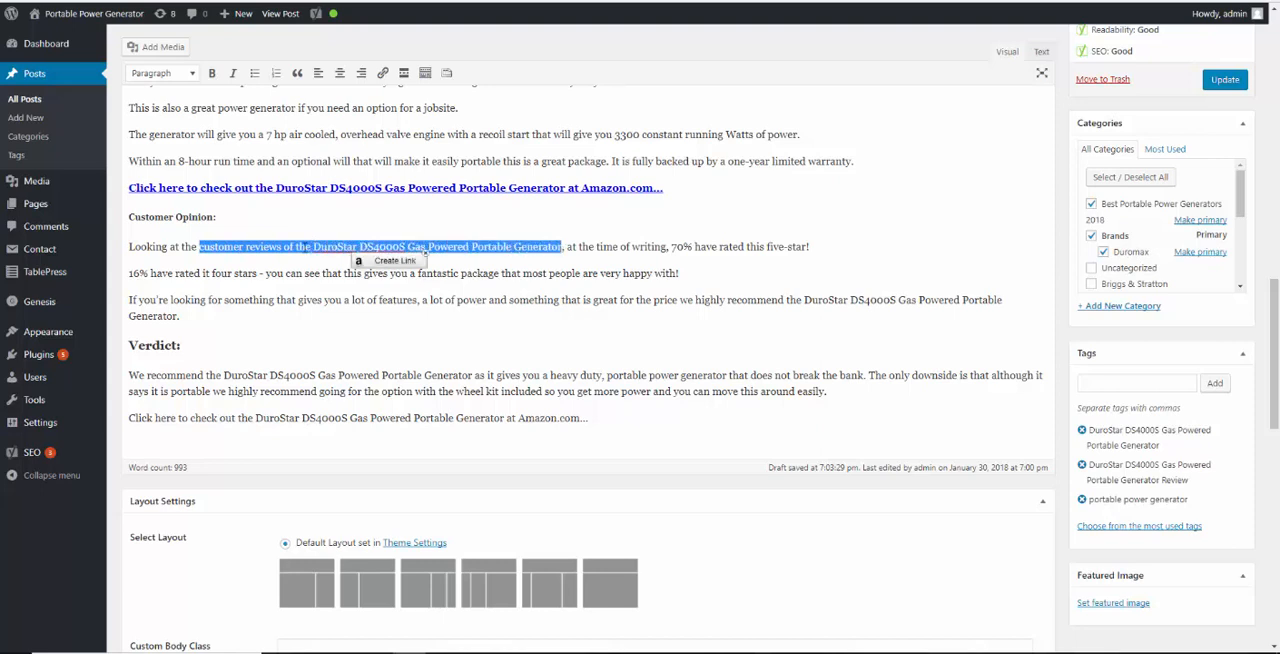
pyautogui.hotkey('ctrl', 'b')
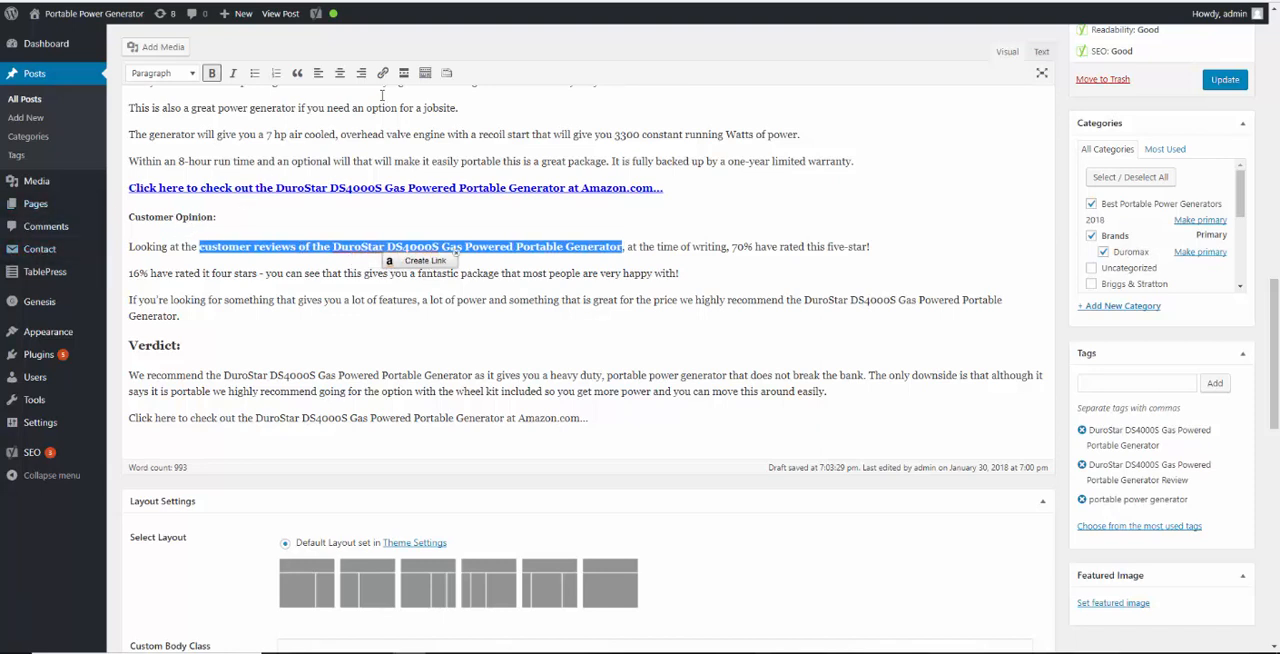
pyautogui.click(382, 73)
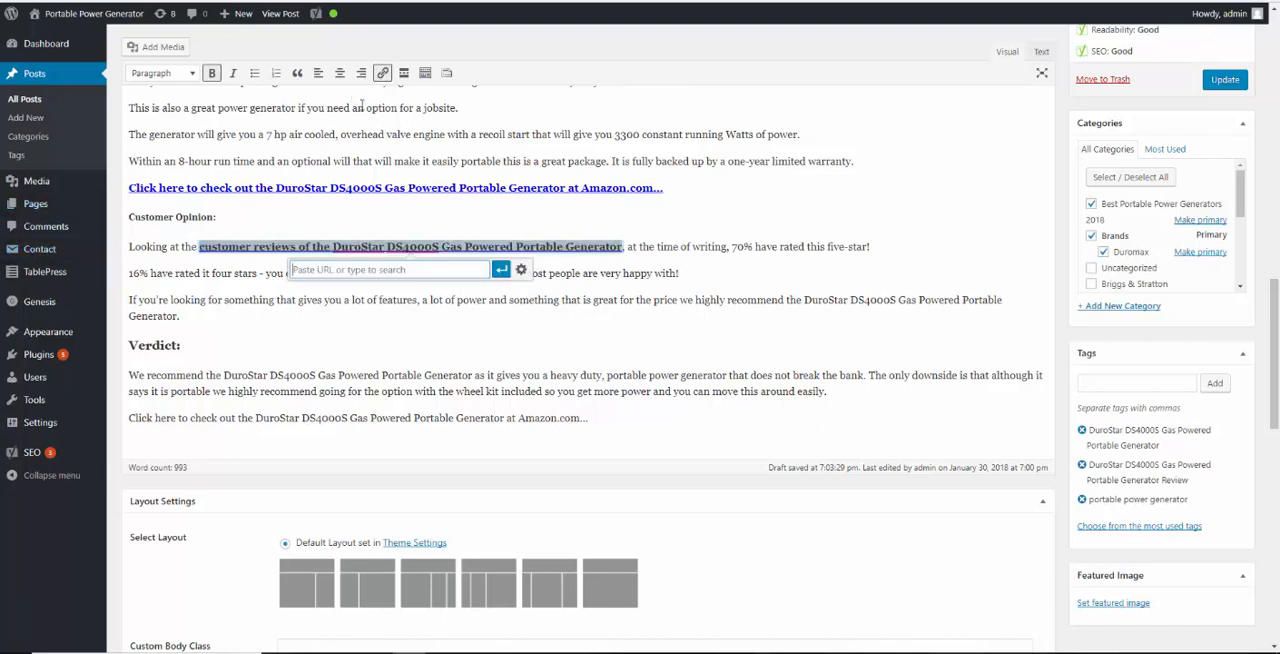
pyautogui.write('https://amzn.to/2Gw0k87')
pyautogui.click(500, 269)
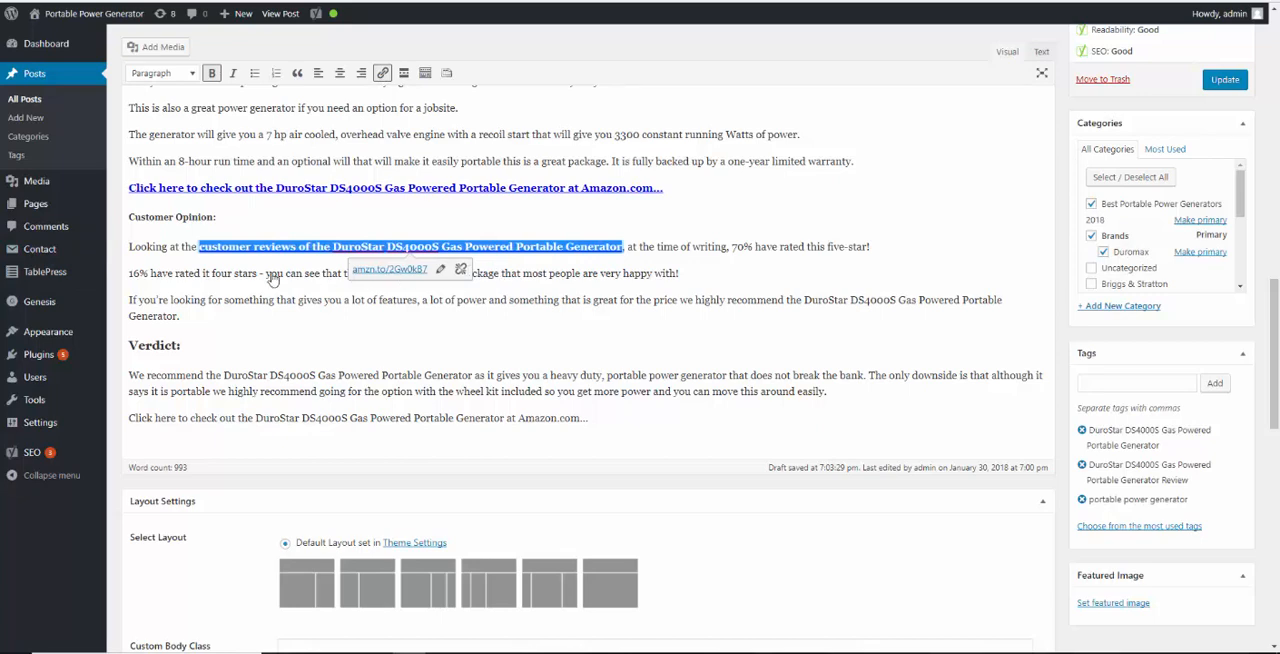
pyautogui.click(174, 250)
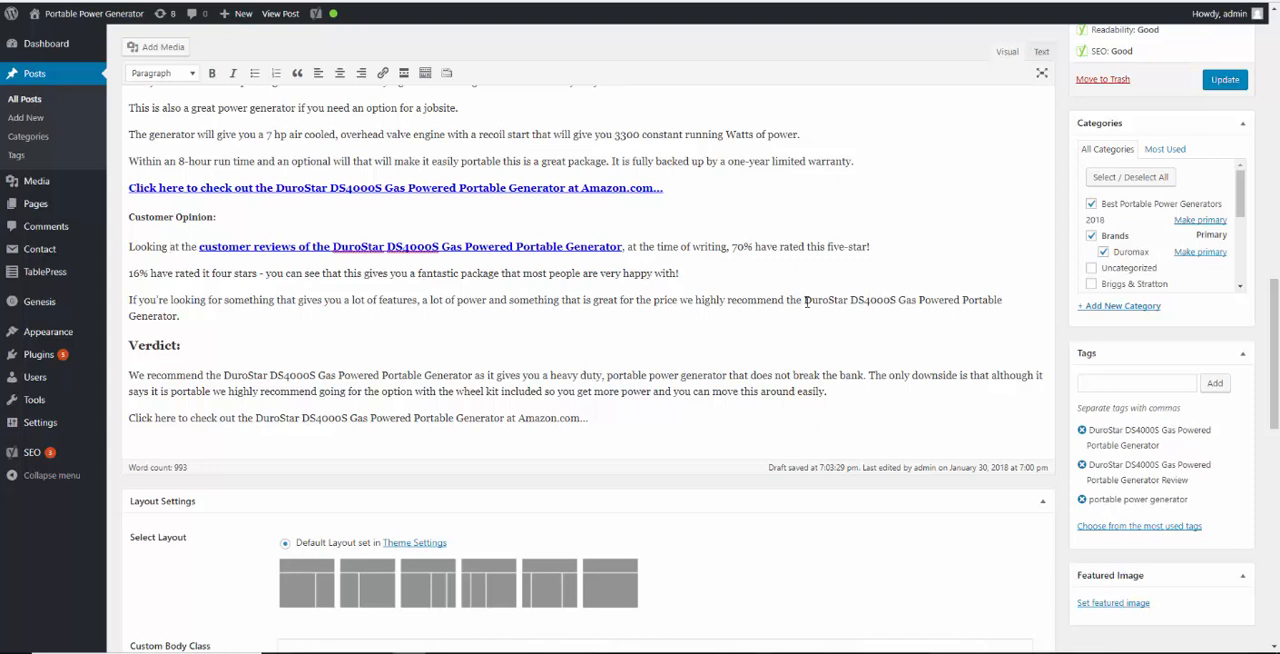
# Bold the generator's full name at the end of the last Customer Opinion paragraph and link it to its Amazon product
pyautogui.moveTo(806, 301); pyautogui.dragTo(184, 317)
pyautogui.hotkey('ctrl', 'b')
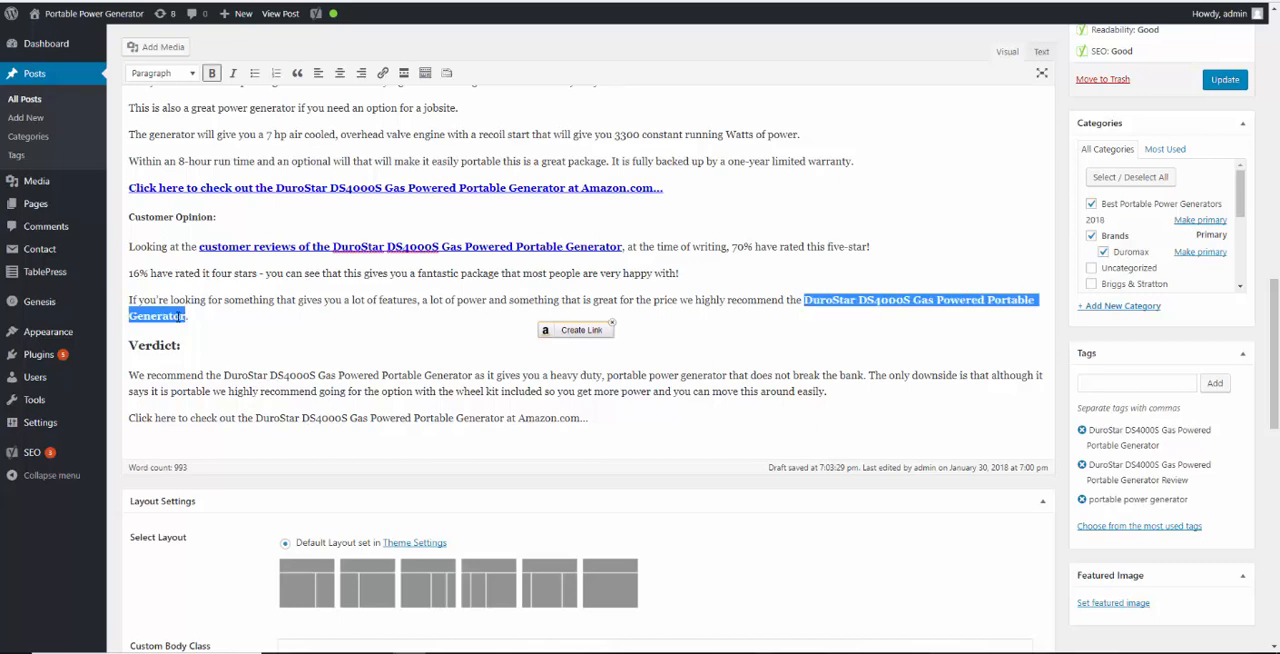
pyautogui.click(578, 335)
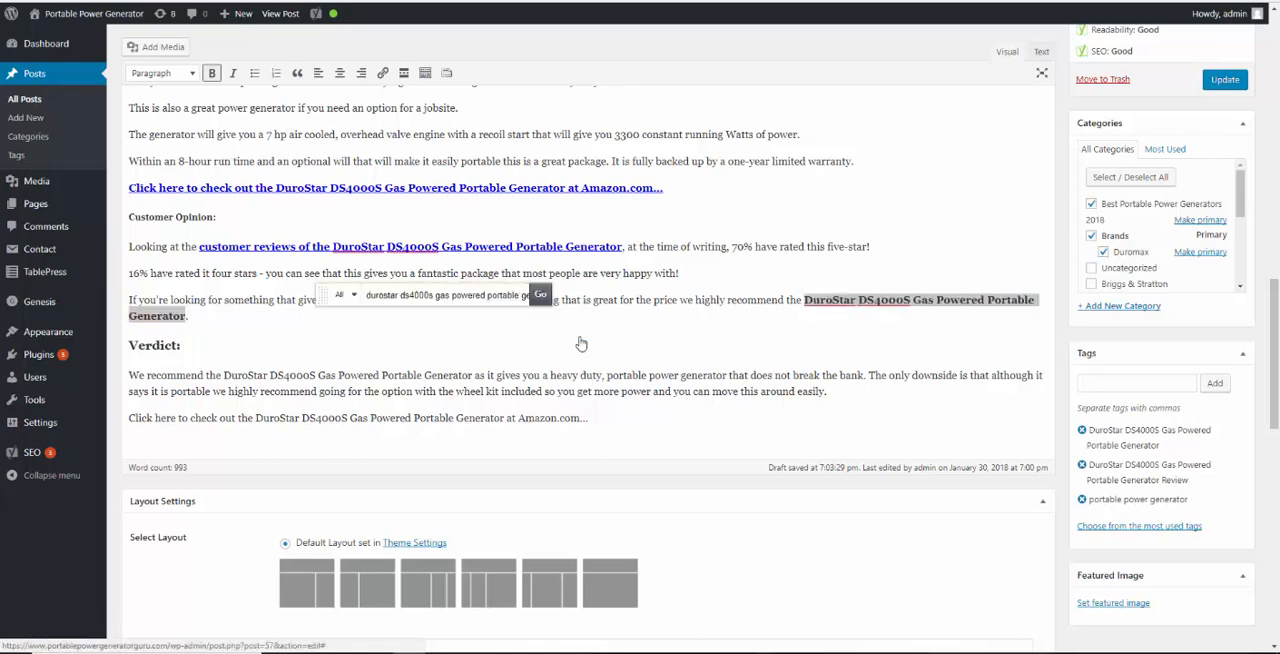
pyautogui.click(500, 350)
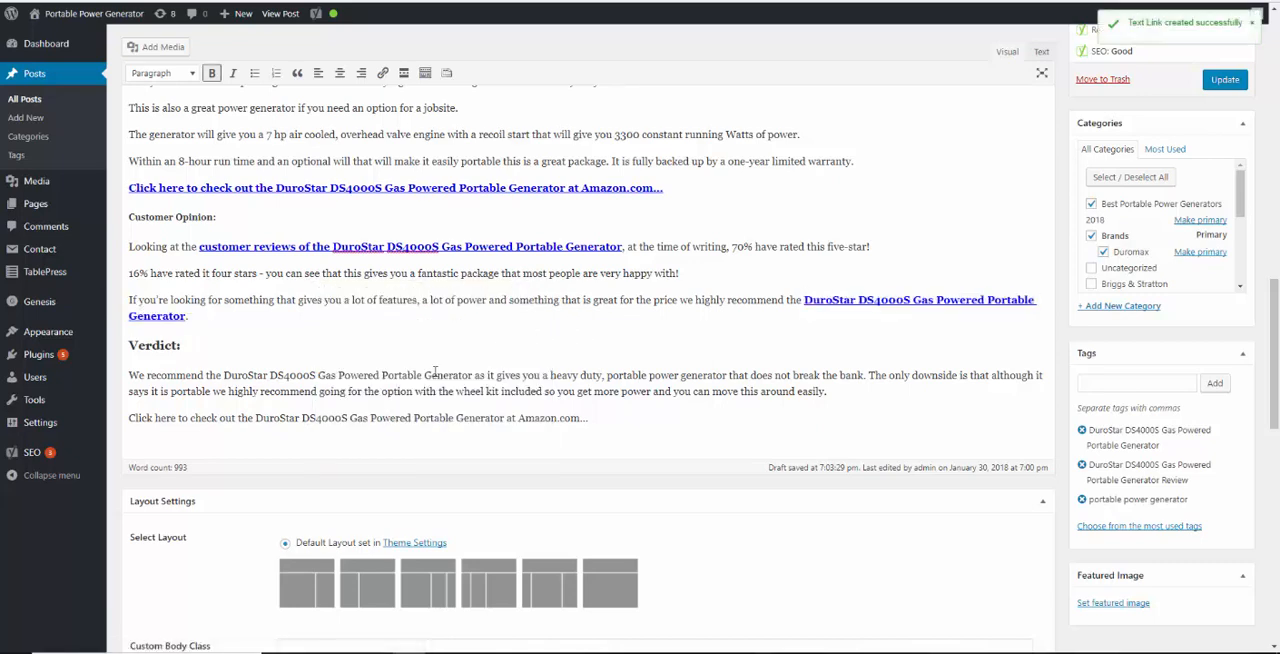
# Bold the generator's full name in the Verdict paragraph and link it to Amazon's DuroStar DS4000S, 3300 Running Watts product
pyautogui.scroll(-1, 206, 325)
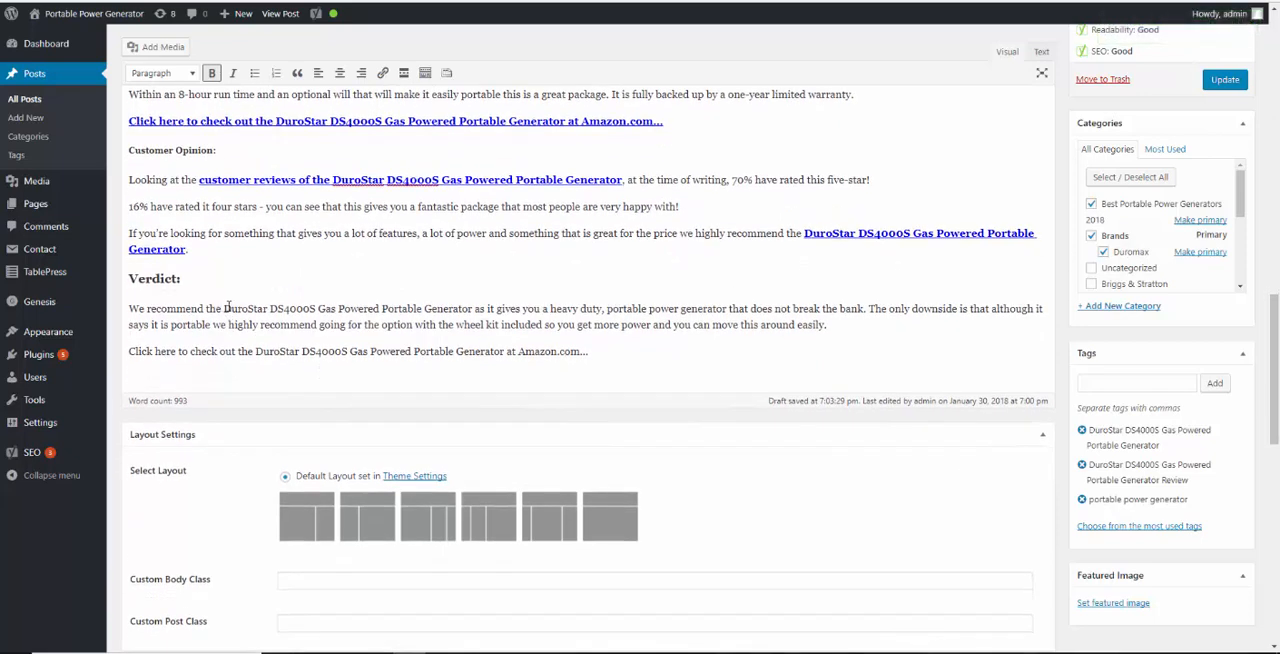
pyautogui.moveTo(225, 308); pyautogui.dragTo(473, 298)
pyautogui.hotkey('ctrl', 'b')
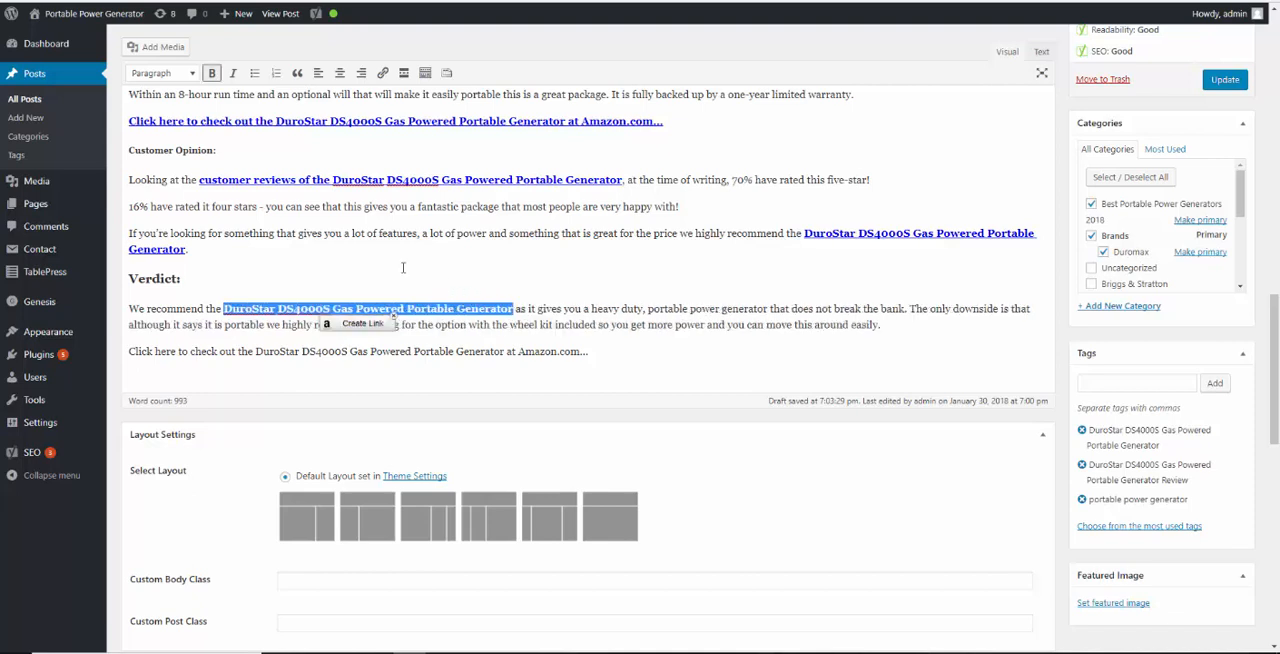
pyautogui.click(361, 329)
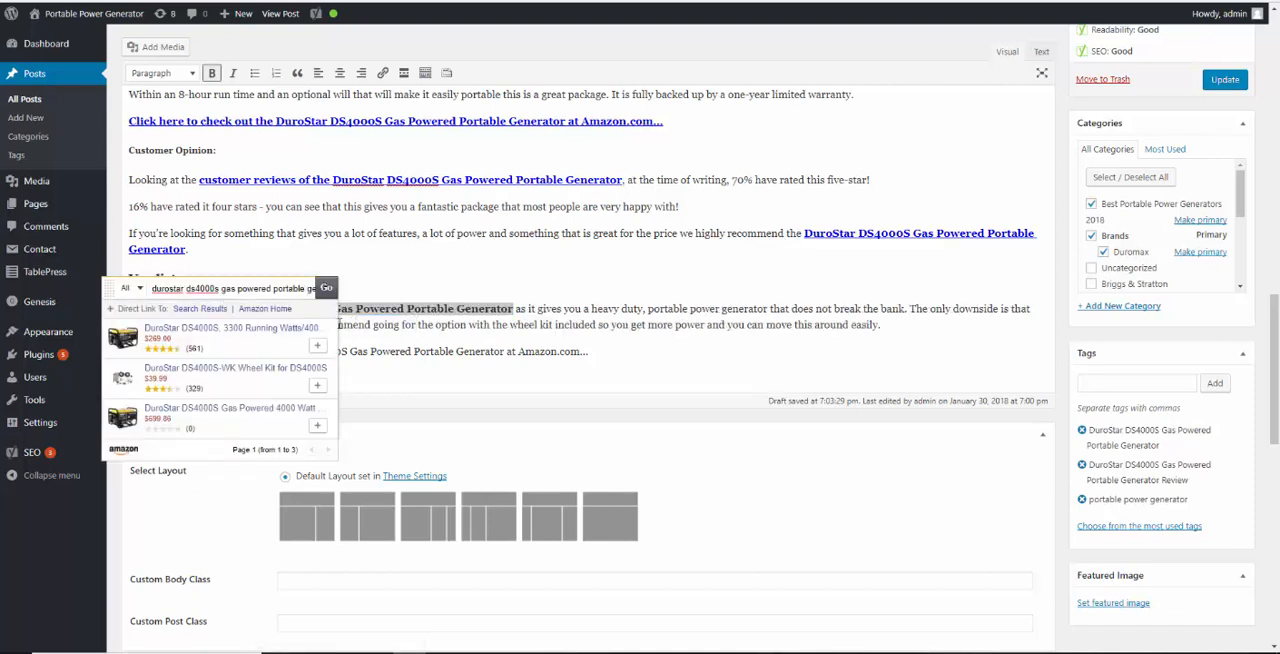
pyautogui.click(291, 348)
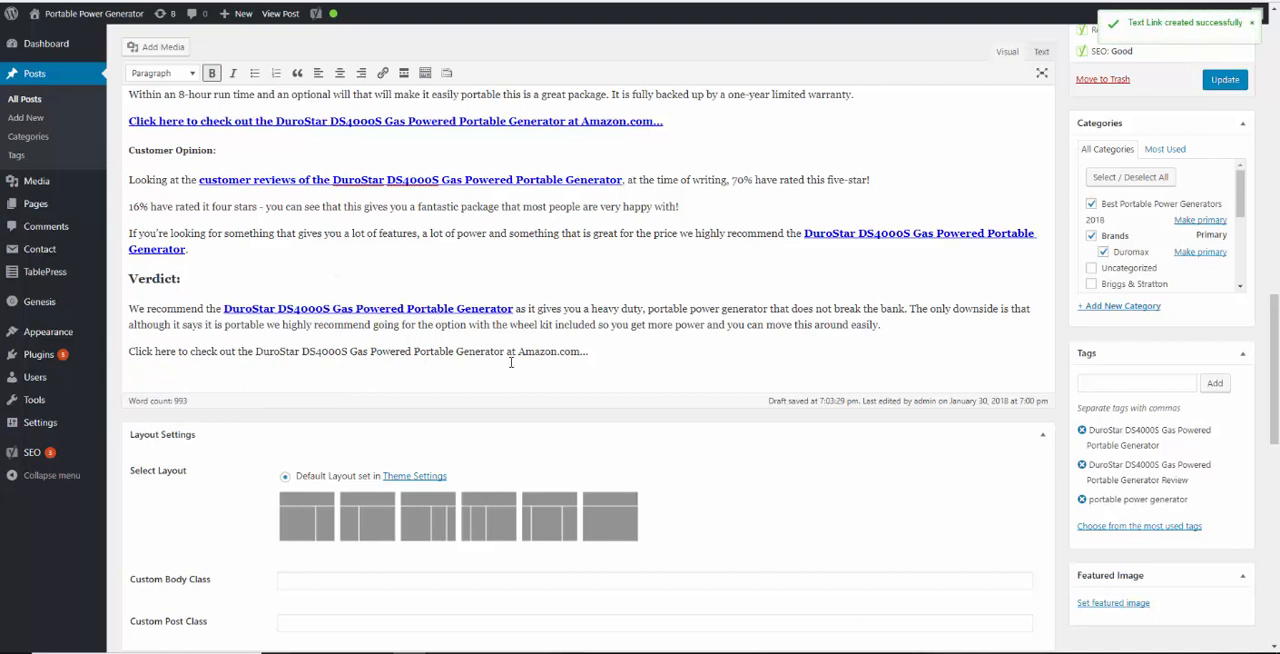
# Bold the closing "Click here to check out" line under Verdict and link it to Amazon's DuroStar DS4000S, 3300 Running Watts product
pyautogui.moveTo(598, 353); pyautogui.dragTo(131, 351)
pyautogui.hotkey('ctrl', 'b')
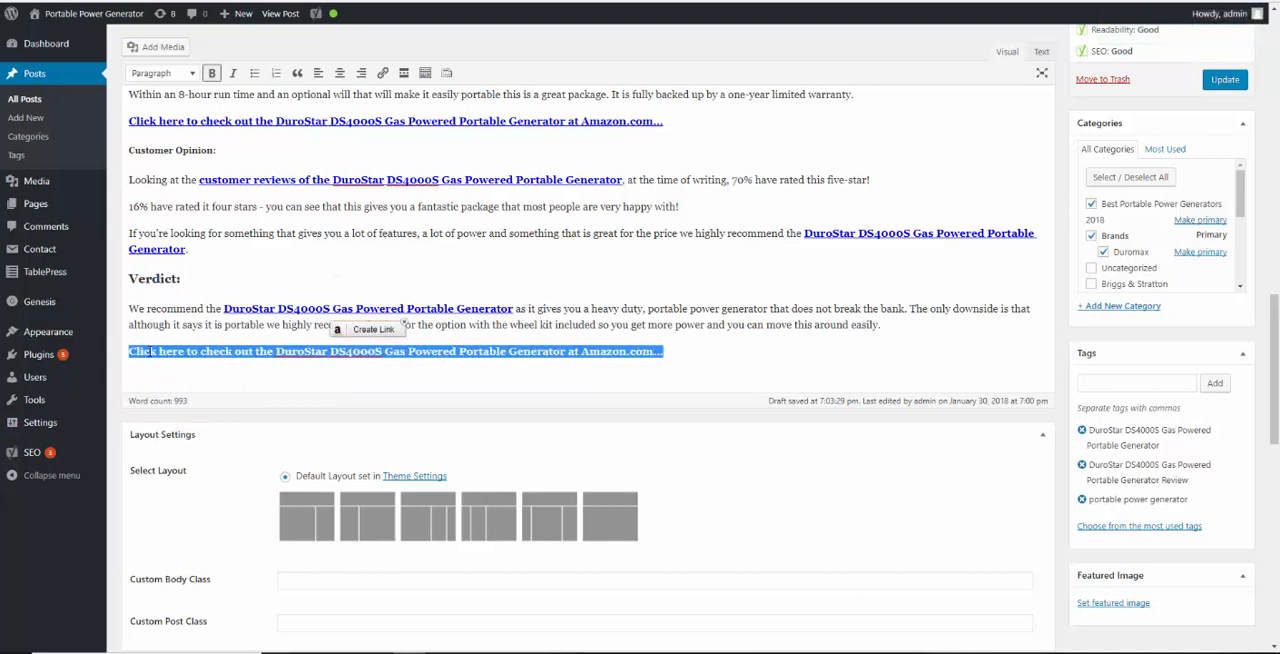
pyautogui.click(403, 333)
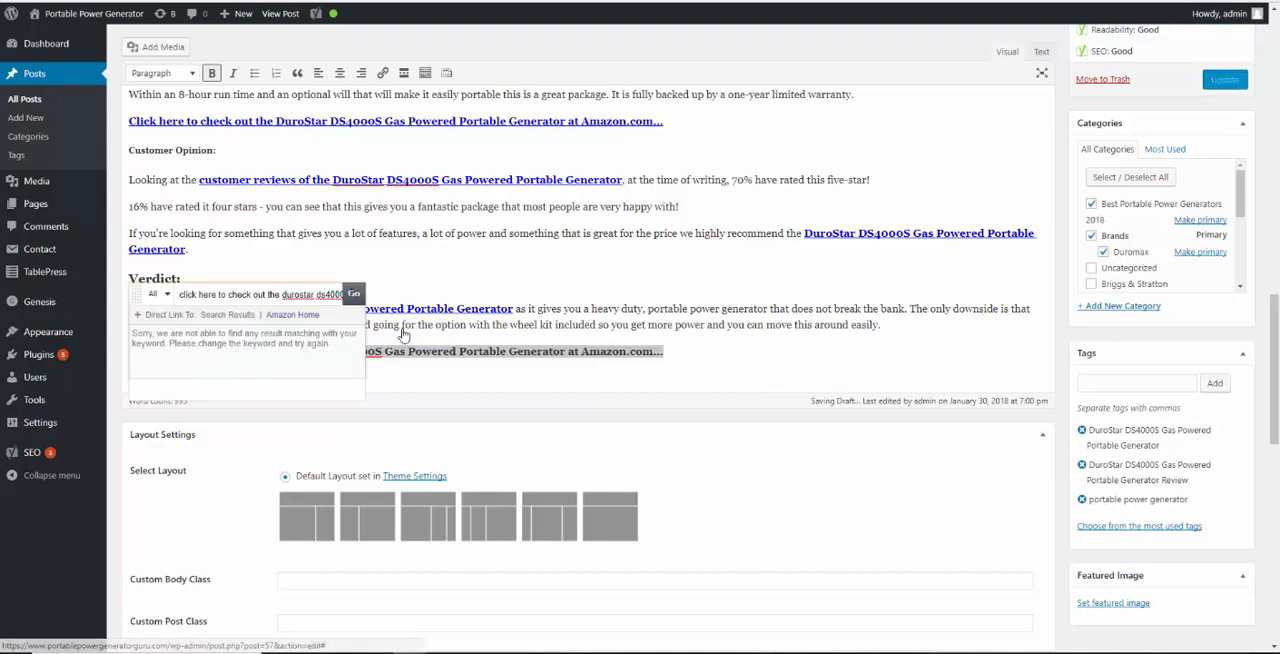
pyautogui.click(283, 296)
pyautogui.press('BackSpace')
pyautogui.press('BackSpace')
pyautogui.press('BackSpace')
pyautogui.press('BackSpace')
pyautogui.press('BackSpace')
pyautogui.press('BackSpace')
pyautogui.press('BackSpace')
pyautogui.press('BackSpace')
pyautogui.press('BackSpace')
pyautogui.press('BackSpace')
pyautogui.press('BackSpace')
pyautogui.press('BackSpace')
pyautogui.press('BackSpace')
pyautogui.press('BackSpace')
pyautogui.press('BackSpace')
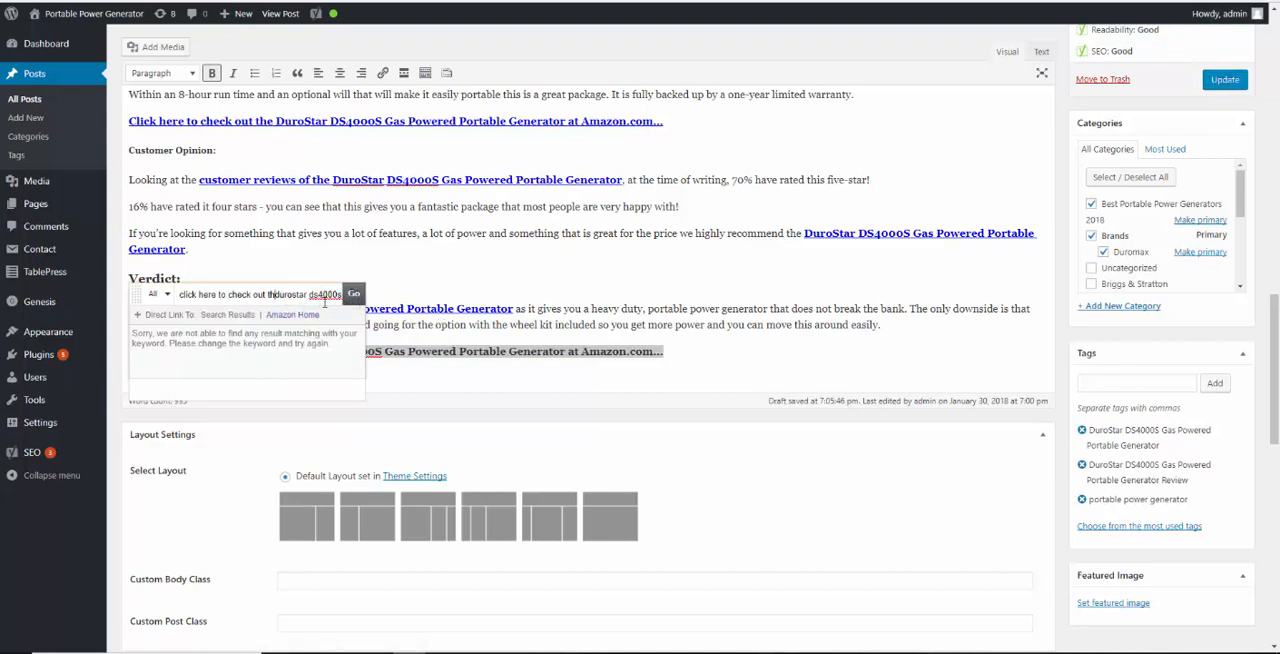
pyautogui.press('BackSpace')
pyautogui.press('BackSpace')
pyautogui.press('BackSpace')
pyautogui.press('BackSpace')
pyautogui.press('BackSpace')
pyautogui.press('BackSpace')
pyautogui.press('BackSpace')
pyautogui.press('BackSpace')
pyautogui.press('BackSpace')
pyautogui.press('BackSpace')
pyautogui.press('BackSpace')
pyautogui.press('BackSpace')
pyautogui.press('BackSpace')
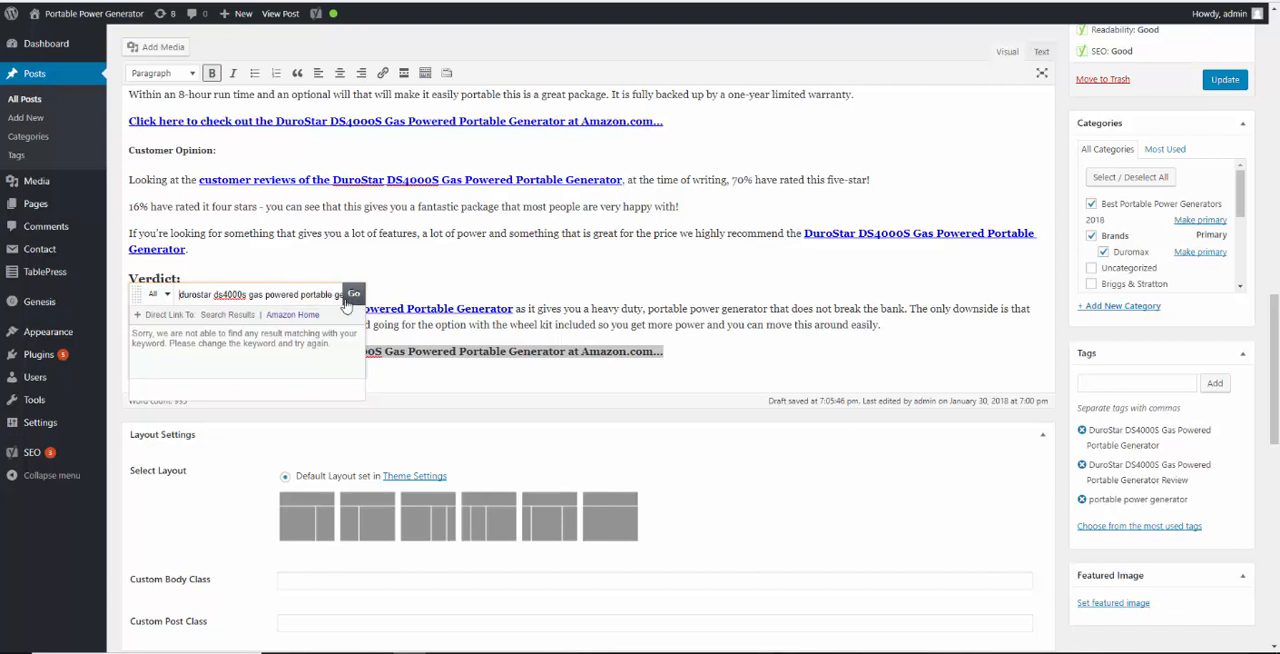
pyautogui.click(354, 294)
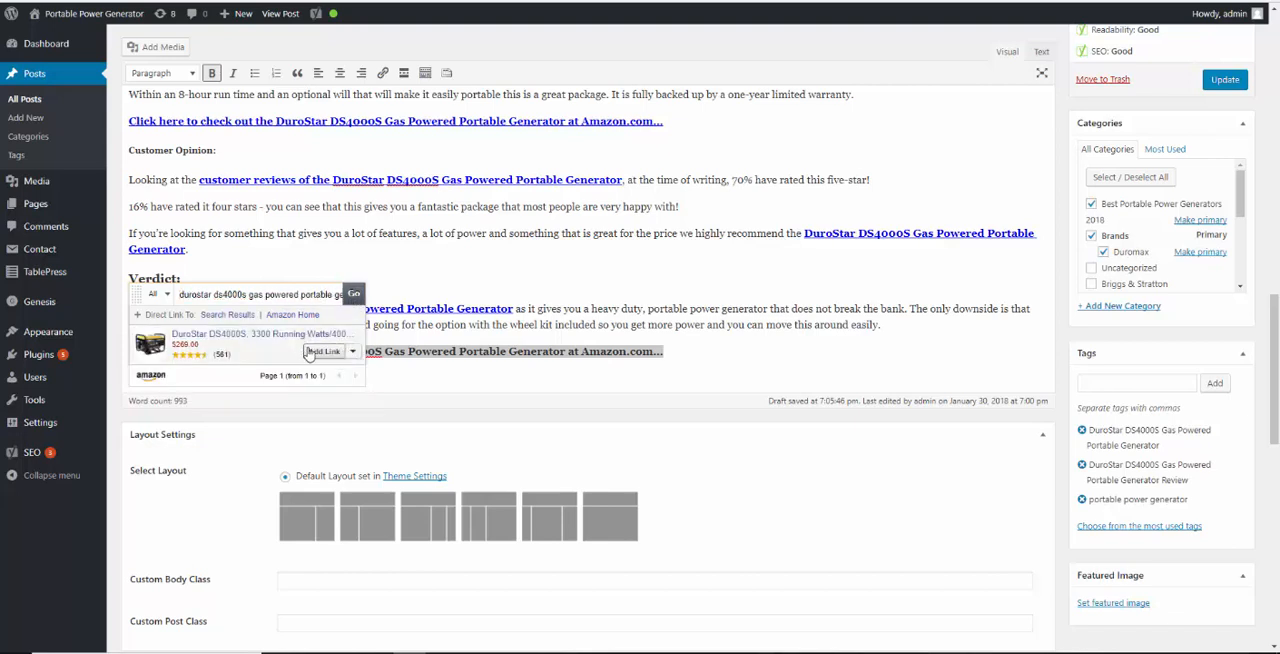
pyautogui.click(318, 352)
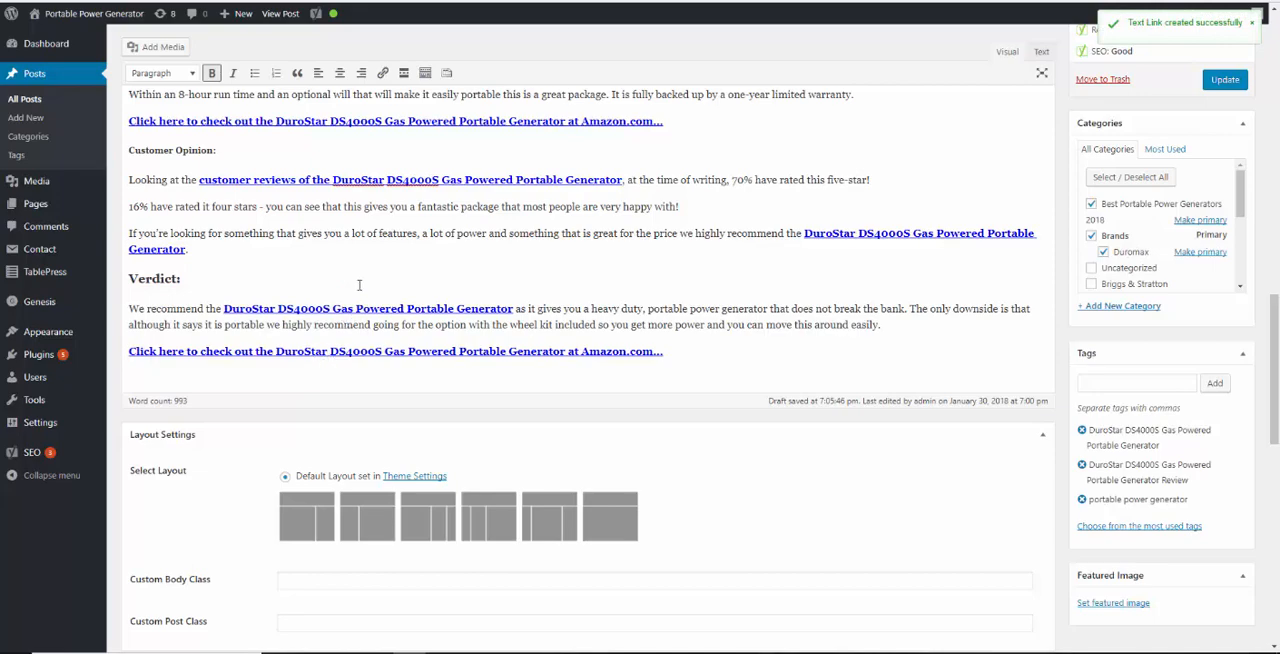
# Update the published post with the new links
pyautogui.scroll(5, 378, 288)
pyautogui.scroll(1, 378, 288)
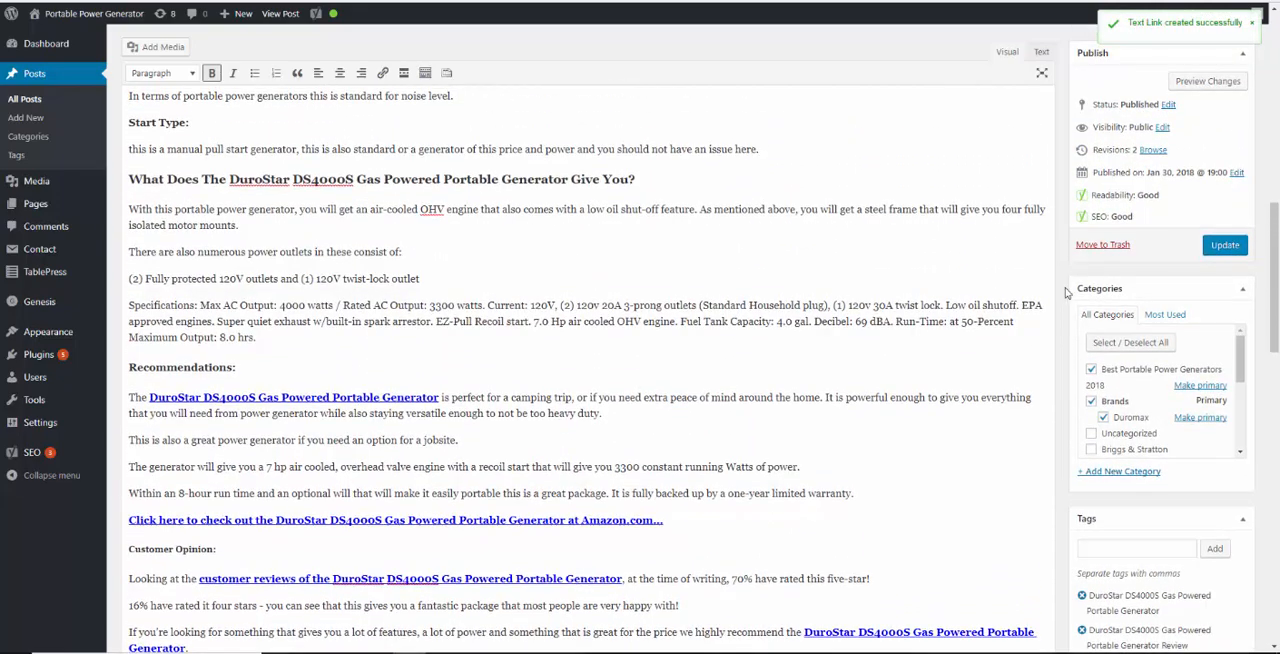
pyautogui.click(1215, 245)
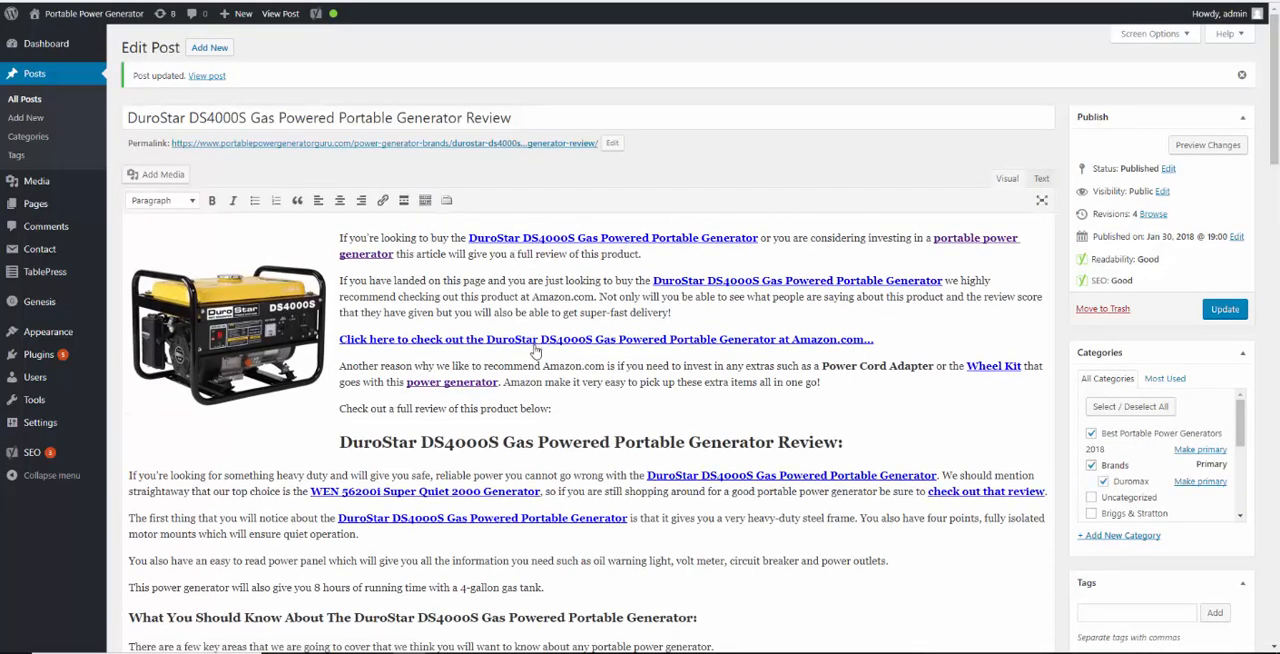
# Review the updated post from the introduction through the Verdict for formatting and missing links
pyautogui.scroll(-3, 507, 345)
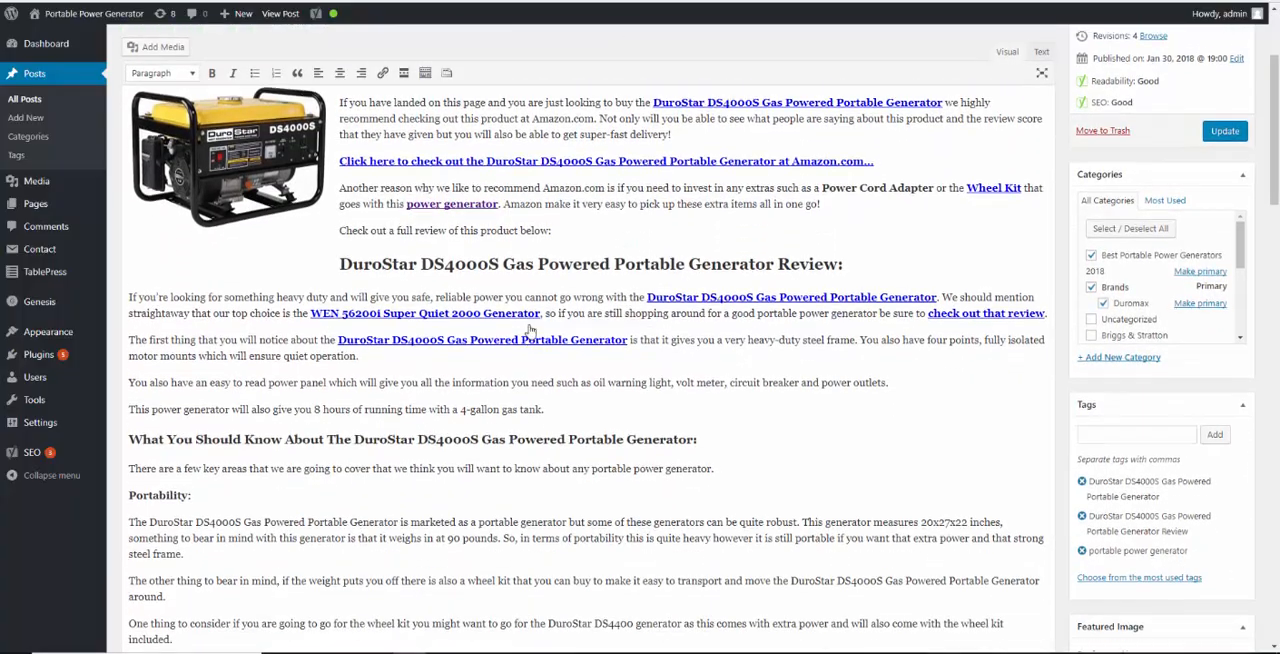
pyautogui.scroll(-4, 522, 340)
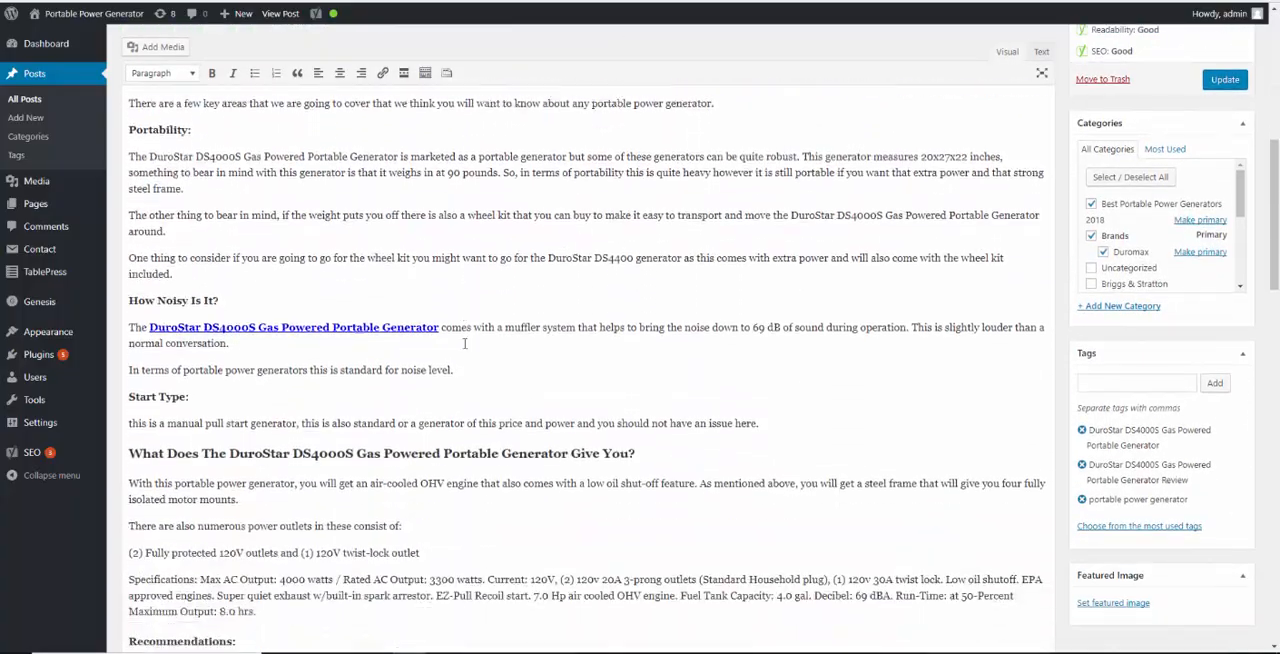
pyautogui.scroll(-2, 313, 311)
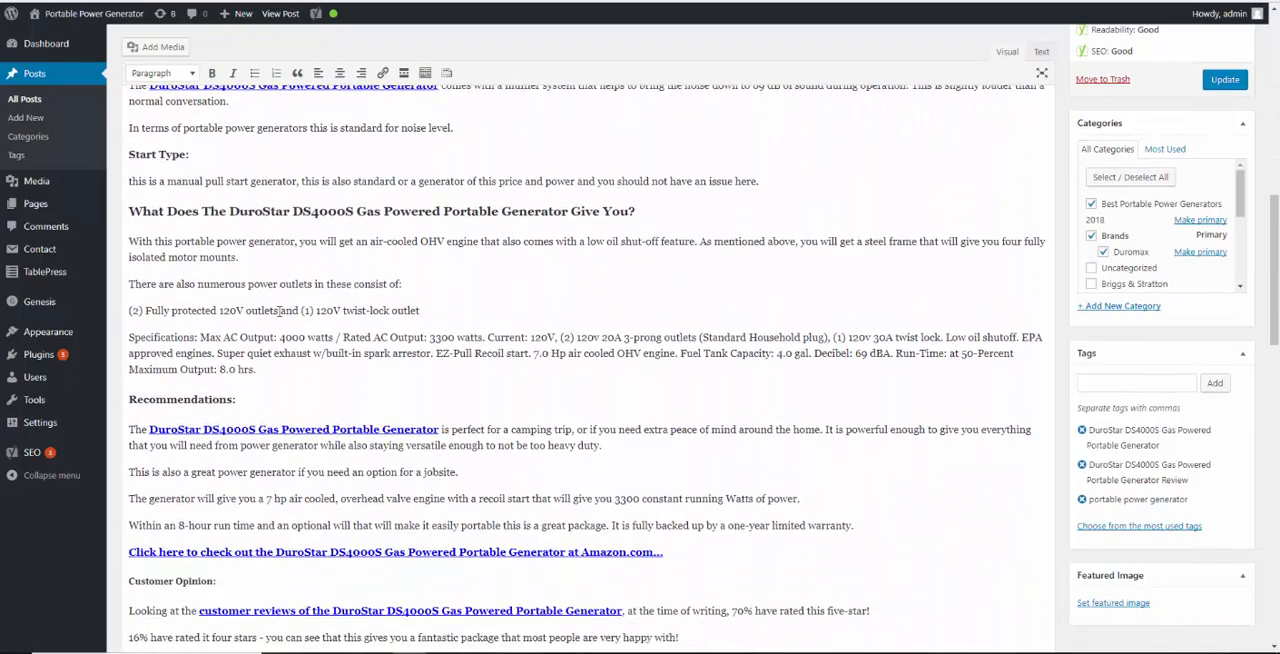
pyautogui.scroll(-4, 270, 300)
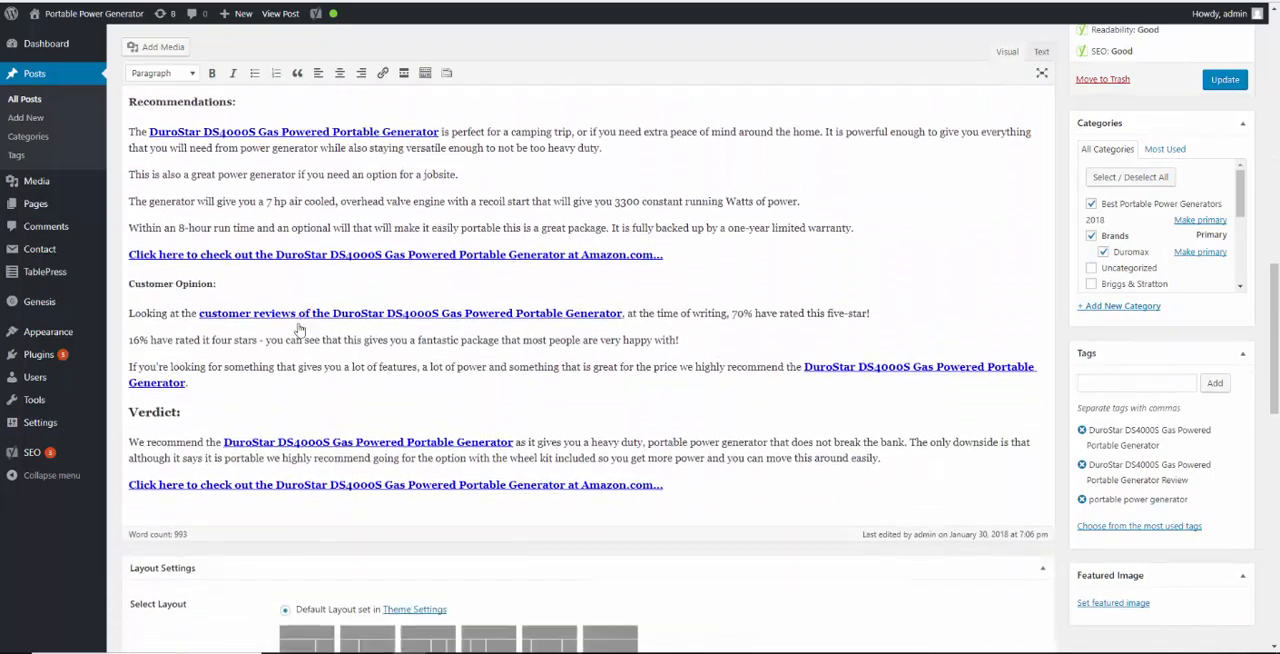
pyautogui.scroll(-2, 284, 327)
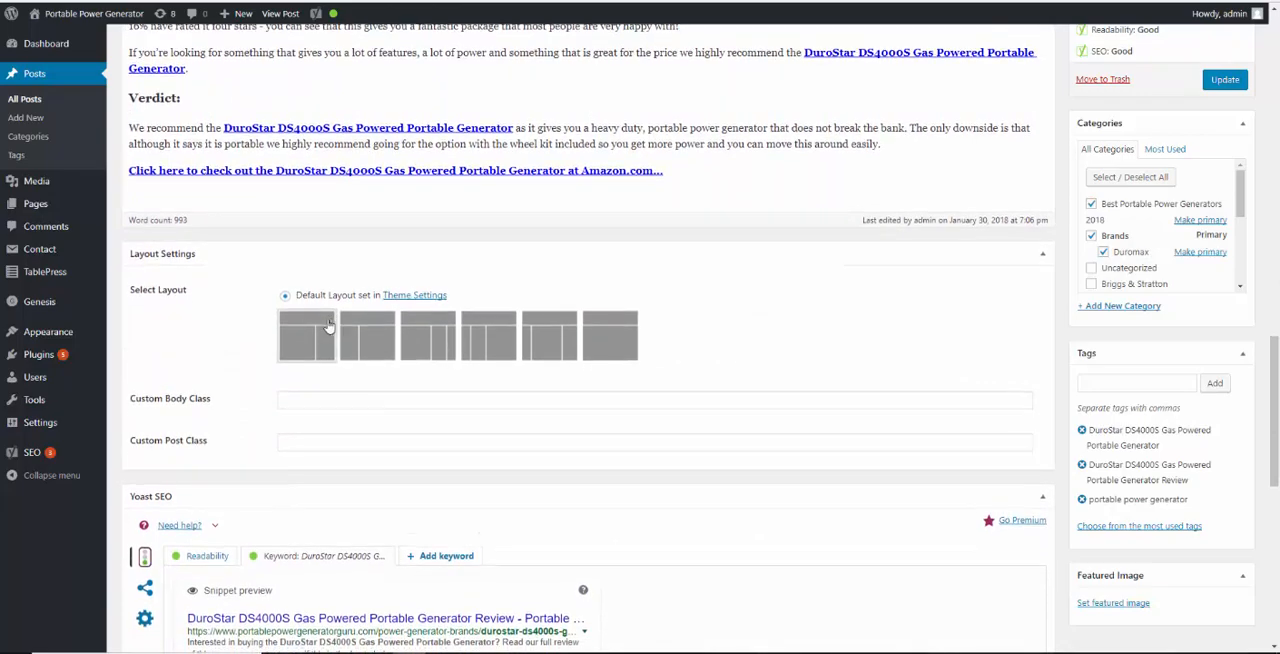
pyautogui.scroll(1, 318, 338)
pyautogui.scroll(3, 307, 350)
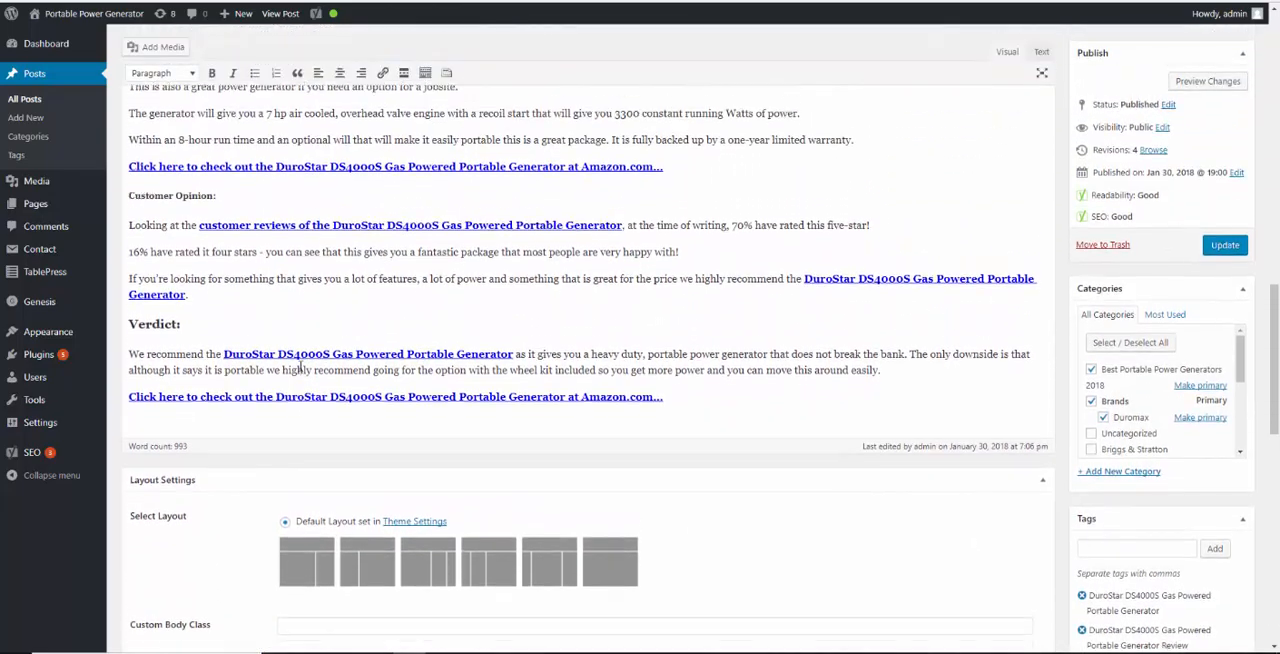
pyautogui.scroll(10, 396, 345)
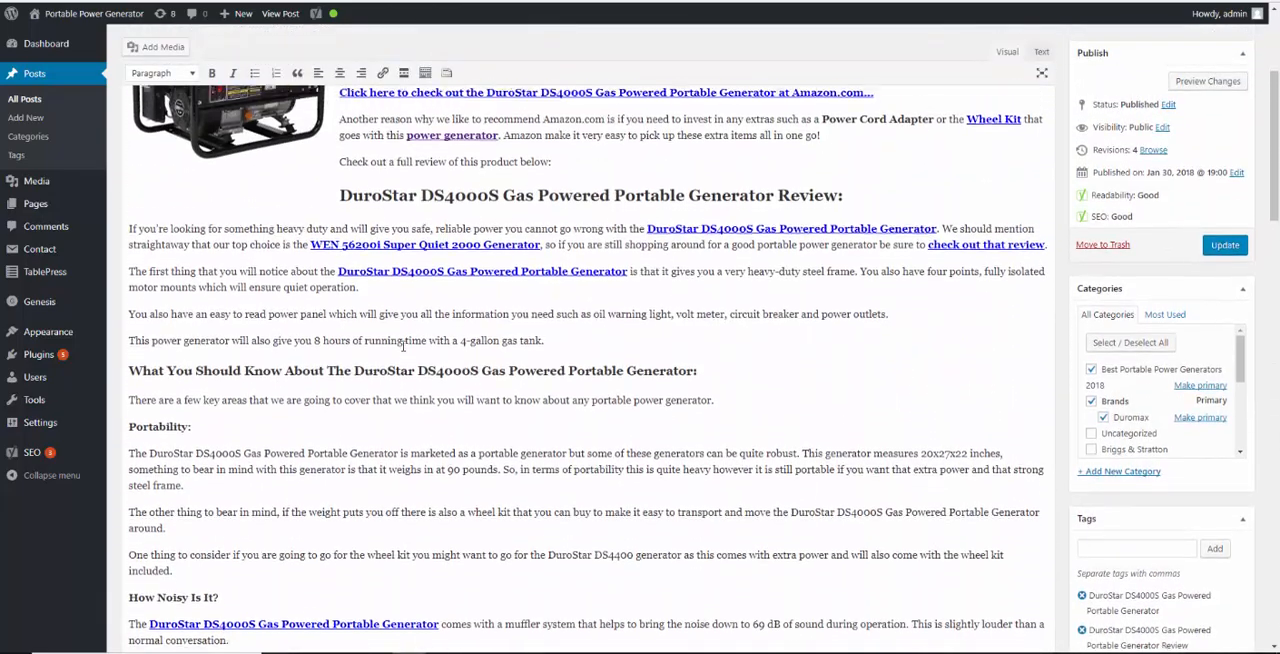
pyautogui.scroll(1, 573, 249)
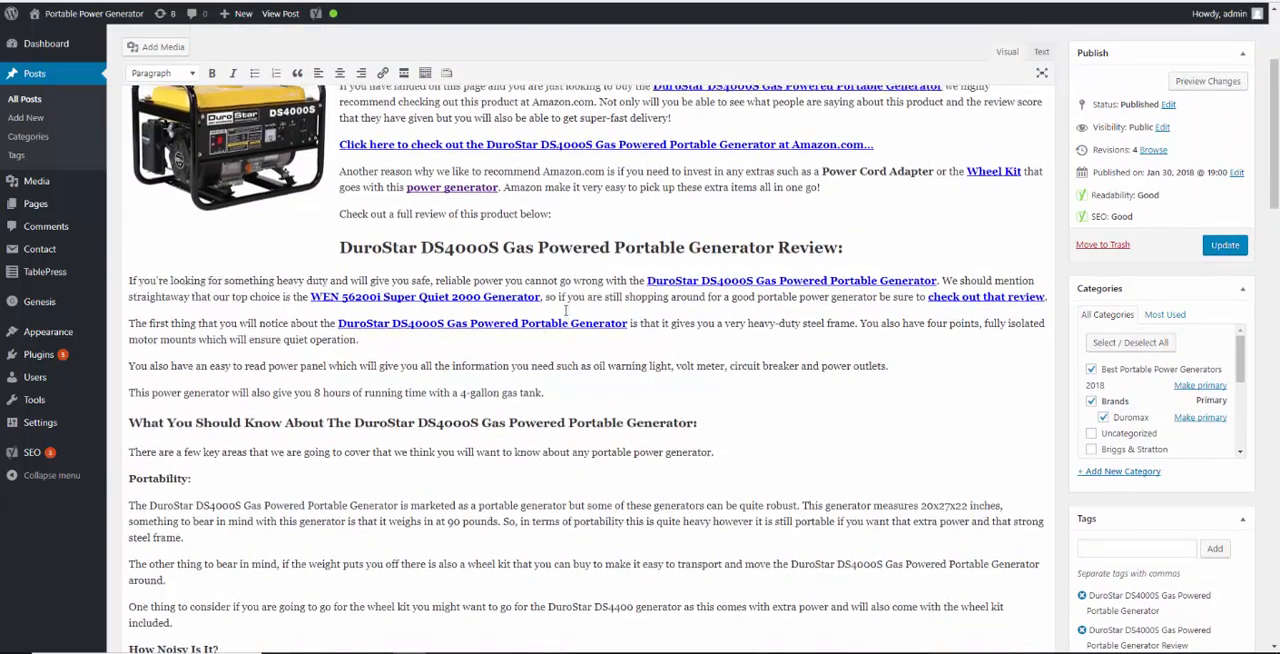
pyautogui.scroll(1, 573, 249)
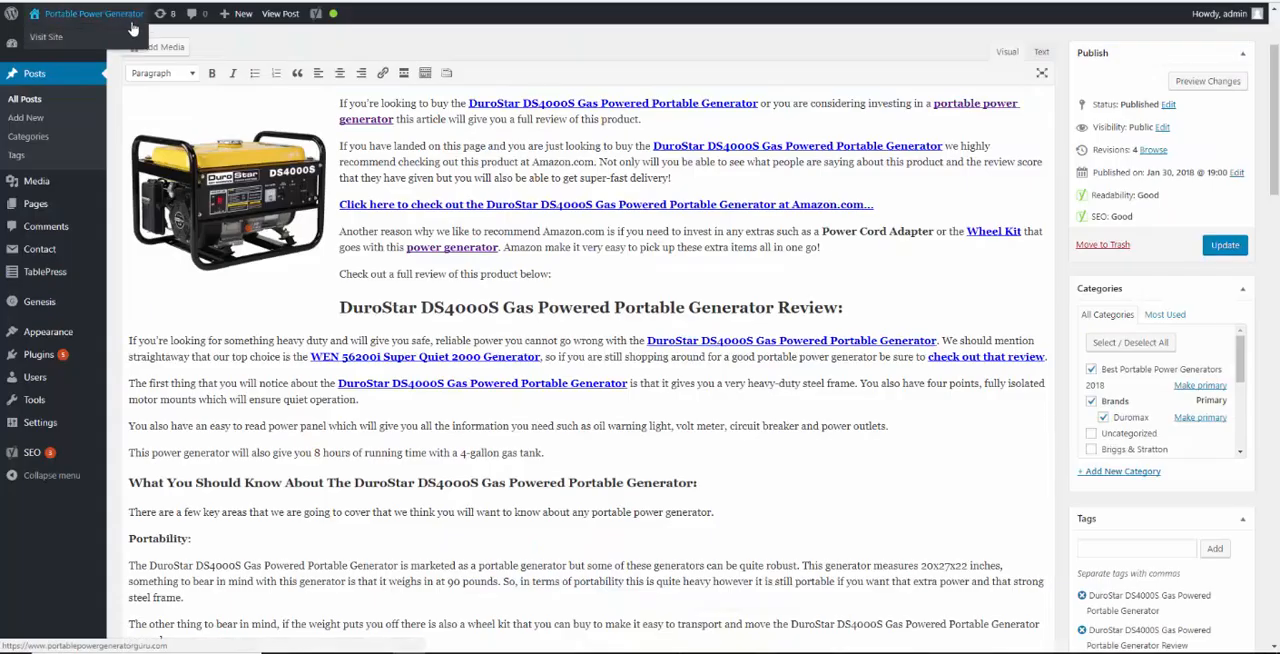
pyautogui.click(823, 231)
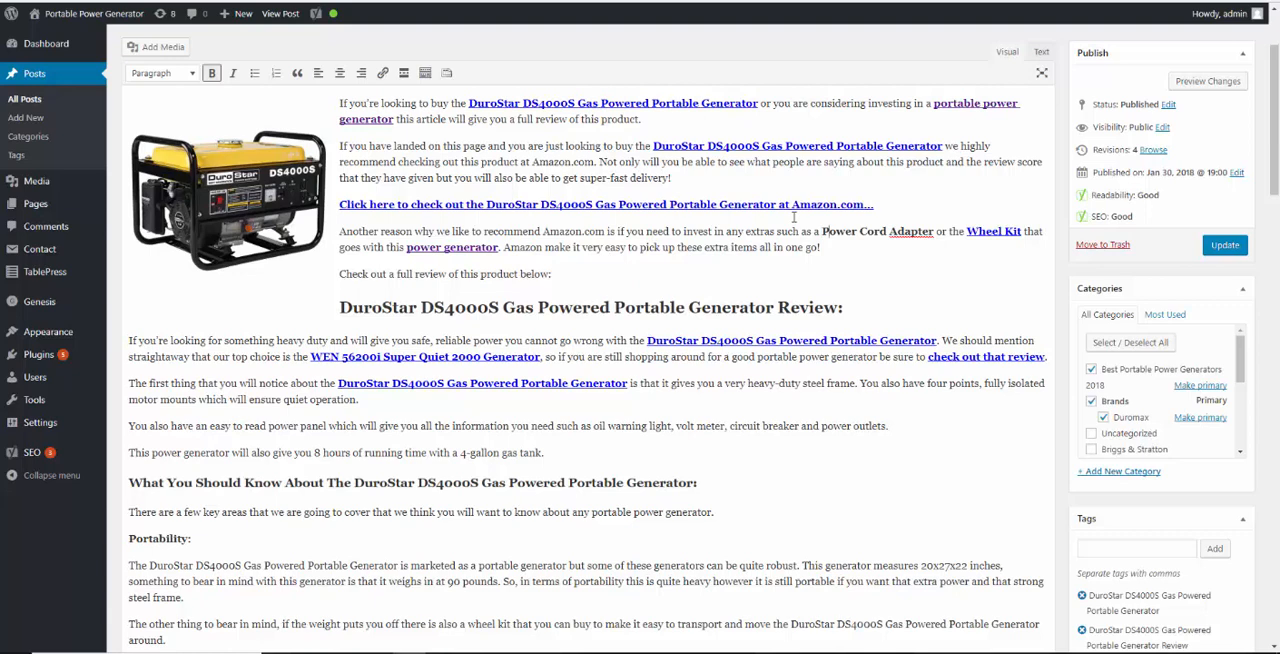
pyautogui.hotkey('shift', 'Right')
pyautogui.hotkey('shift', 'Right')
pyautogui.hotkey('shift', 'Right')
pyautogui.hotkey('shift', 'Right')
pyautogui.hotkey('shift', 'Right')
pyautogui.hotkey('shift', 'Right')
pyautogui.hotkey('shift', 'Right')
pyautogui.hotkey('shift', 'Right')
pyautogui.hotkey('shift', 'Right')
pyautogui.hotkey('shift', 'Right')
pyautogui.hotkey('shift', 'Right')
pyautogui.hotkey('shift', 'Right')
pyautogui.hotkey('shift', 'Right')
pyautogui.hotkey('shift', 'Right')
pyautogui.hotkey('shift', 'Right')
pyautogui.hotkey('shift', 'Right')
pyautogui.hotkey('shift', 'Right')
pyautogui.hotkey('shift', 'Right')
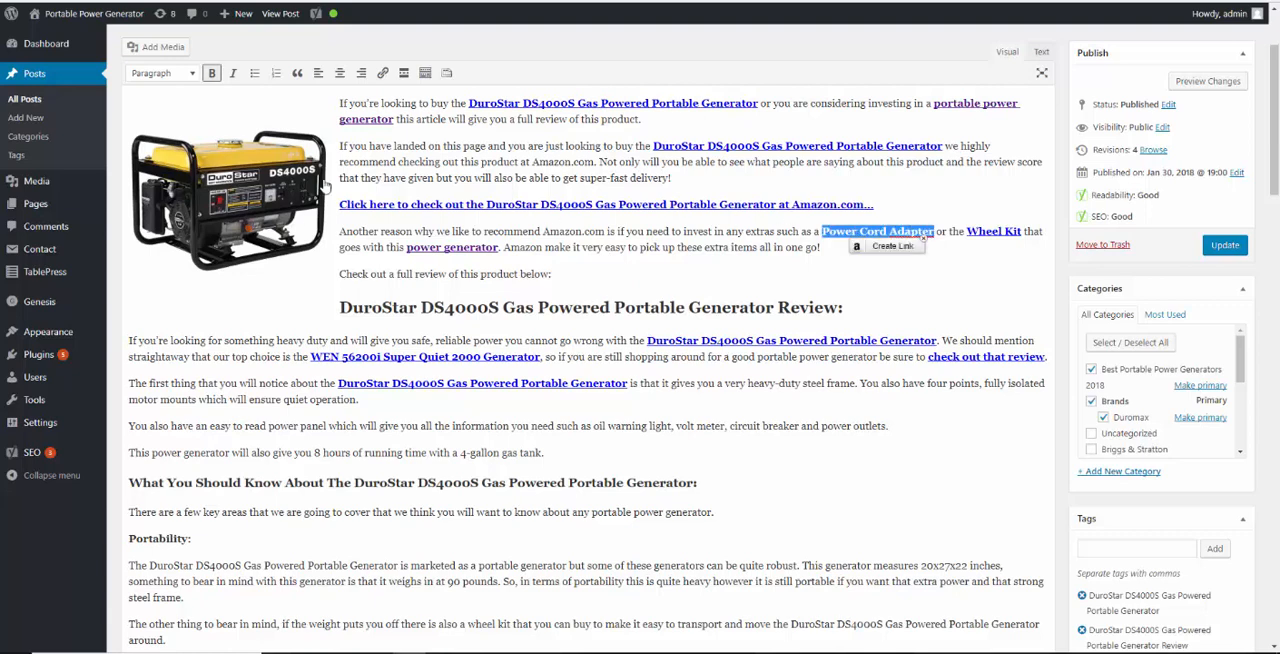
pyautogui.click(388, 73)
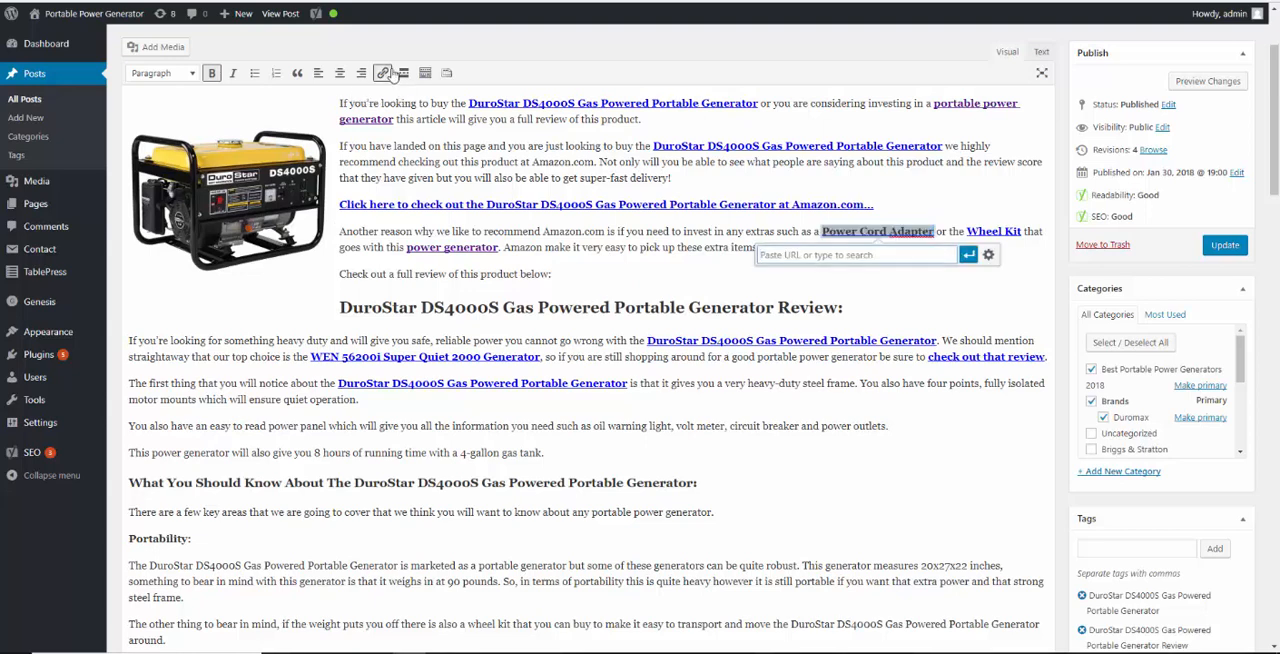
pyautogui.write('http://amzn.to/2DLOXml')
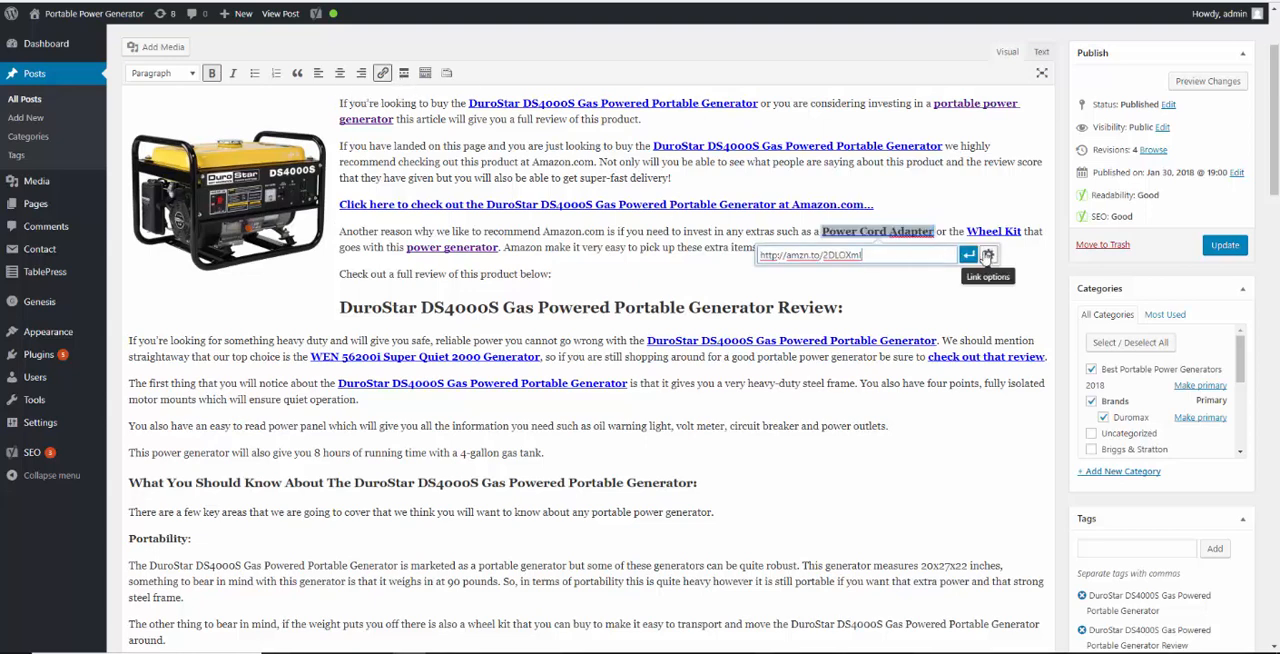
pyautogui.click(970, 255)
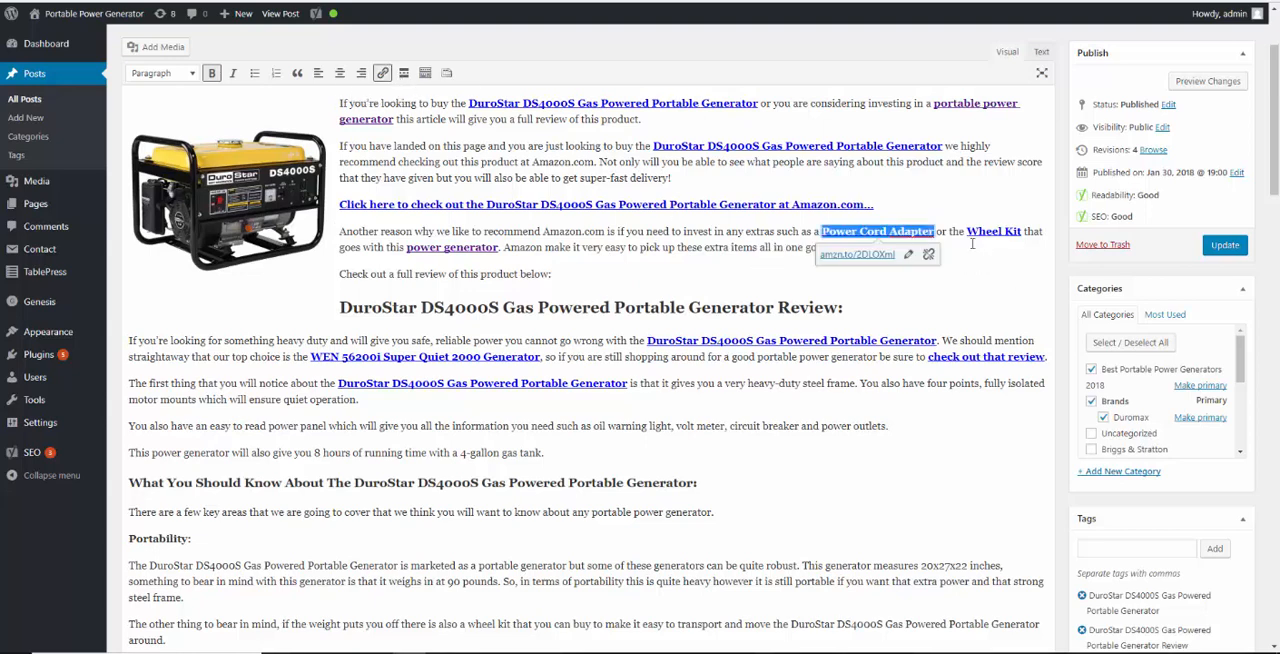
pyautogui.click(969, 297)
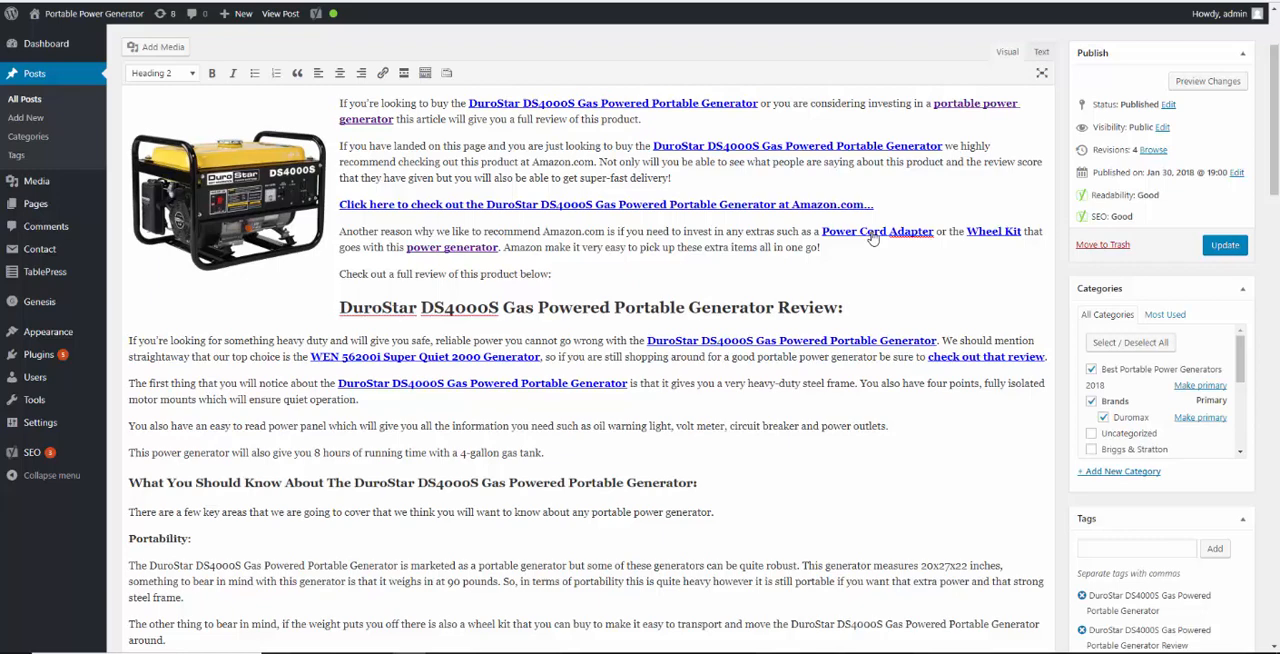
# Examine the post's remaining sections and its published page, including the generator images, table of contents and Amazon product ad
pyautogui.scroll(-3, 553, 453)
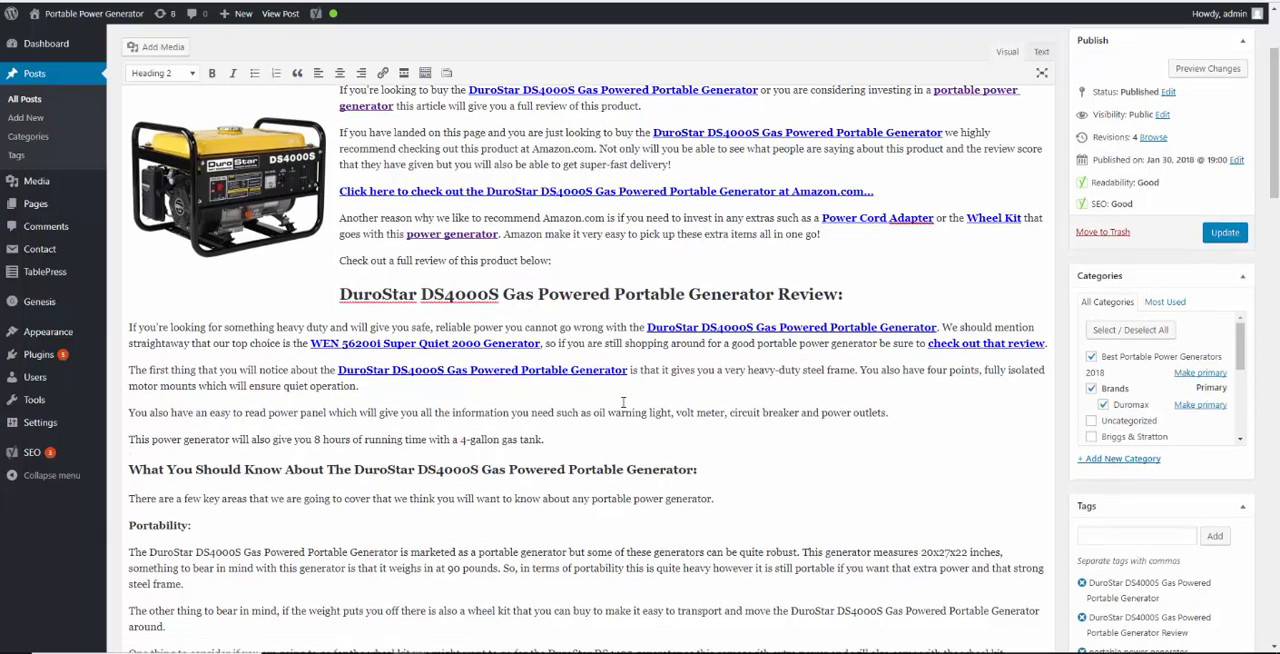
pyautogui.scroll(-6, 553, 453)
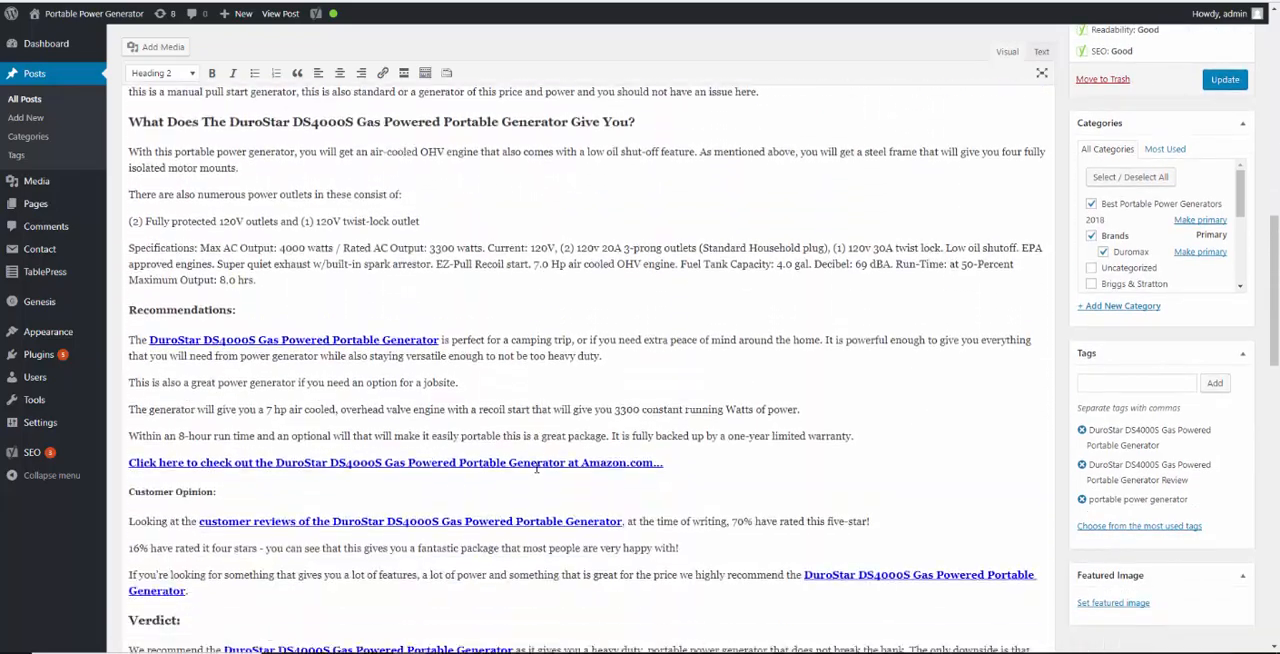
pyautogui.scroll(5, 531, 476)
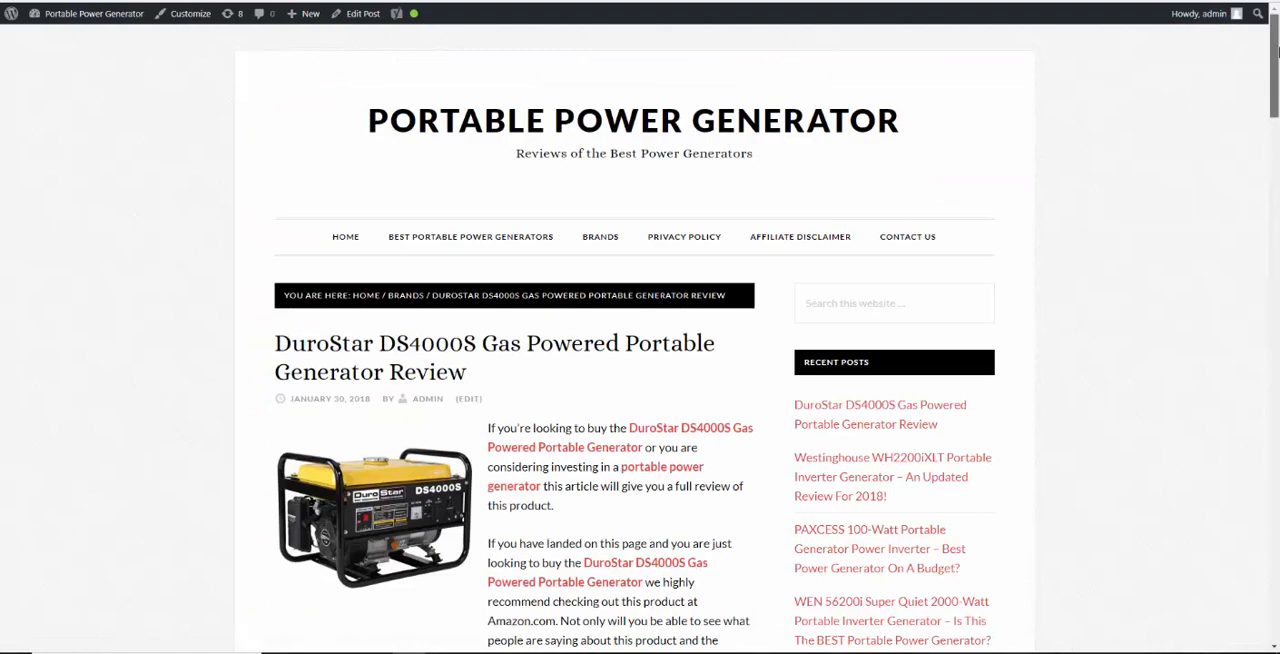
pyautogui.moveTo(1277, 50); pyautogui.dragTo(1277, 63)
pyautogui.moveTo(1277, 75); pyautogui.dragTo(1277, 149)
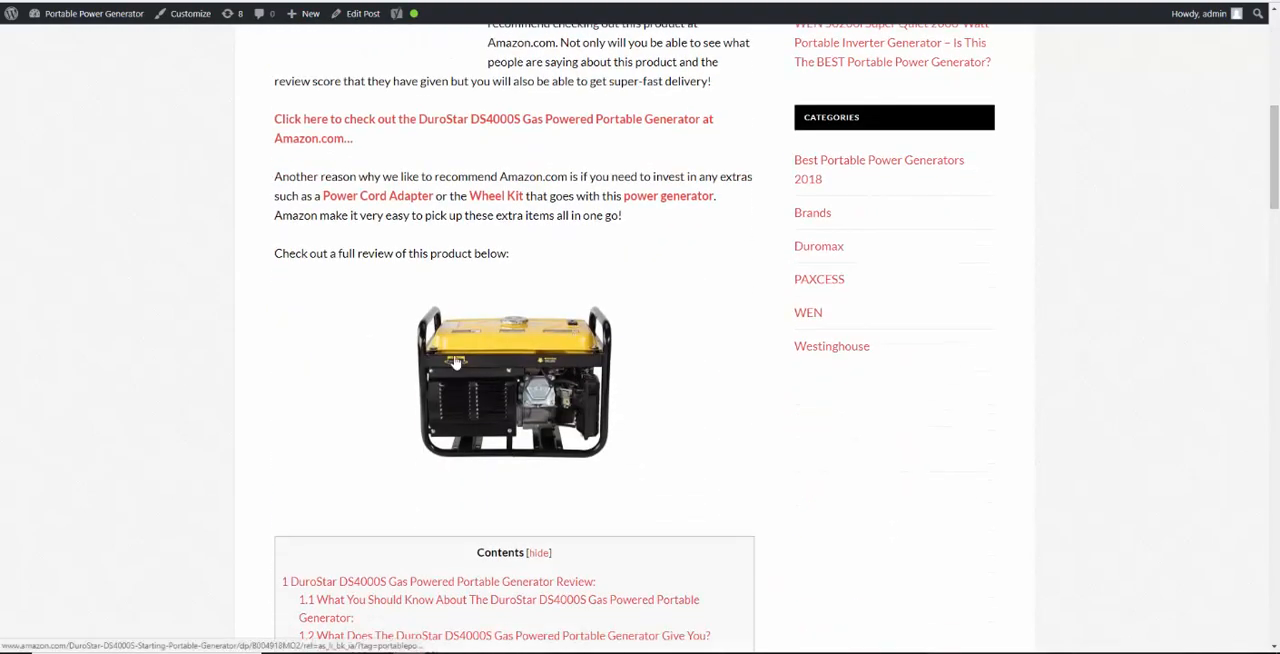
pyautogui.scroll(2, 578, 375)
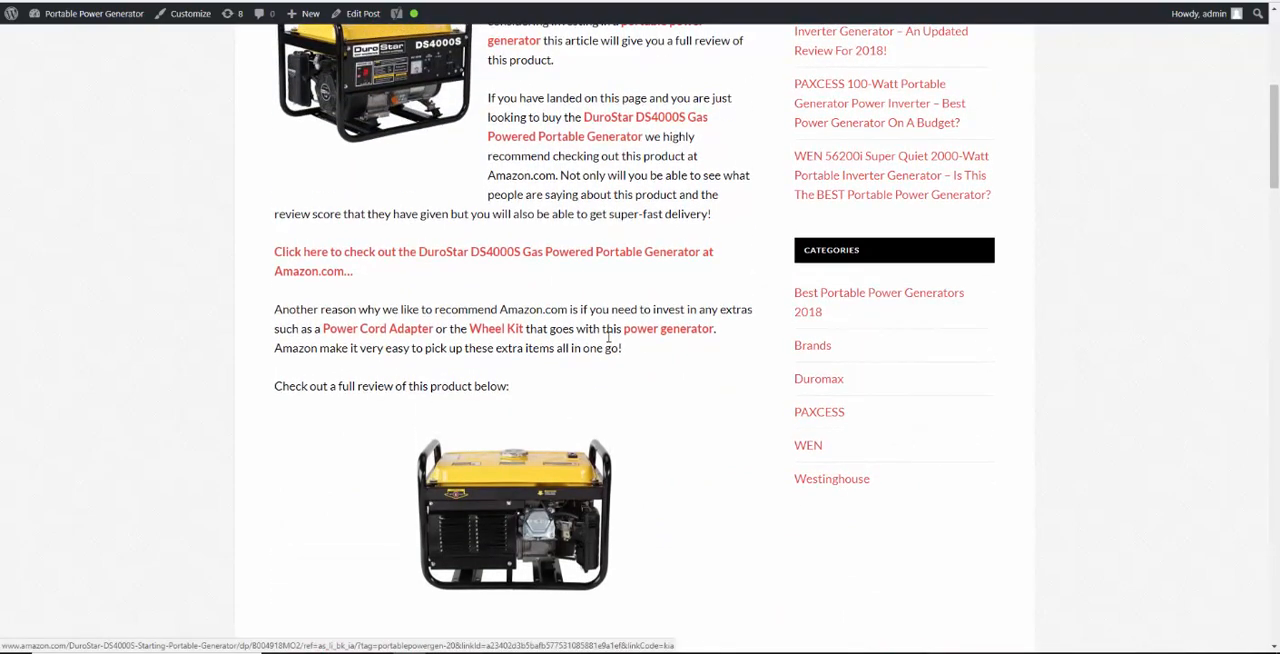
pyautogui.moveTo(1276, 150); pyautogui.dragTo(1276, 305)
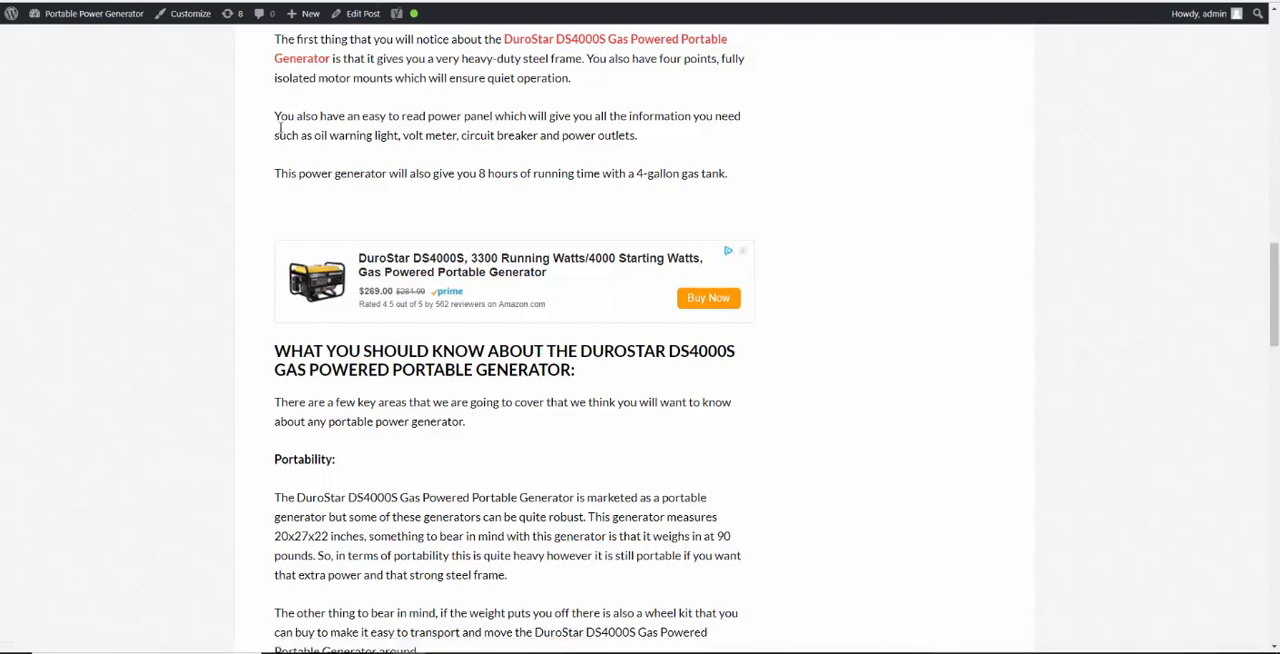
pyautogui.hotkey('ctrl', 'Tab')
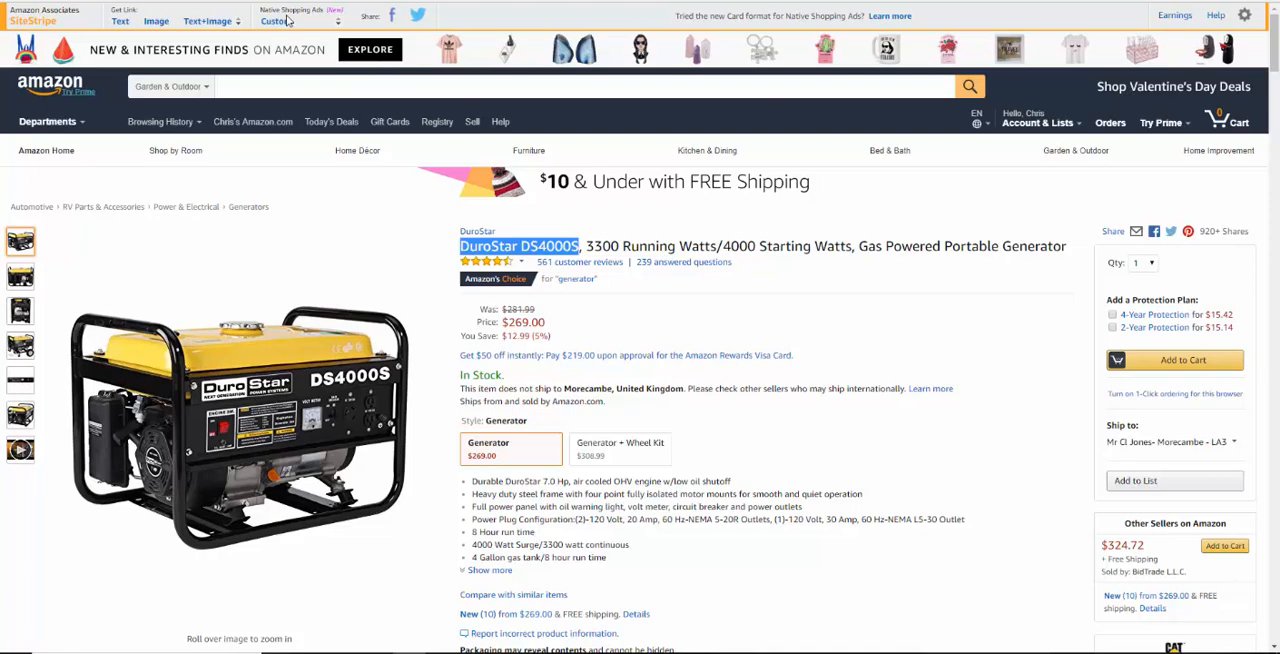
pyautogui.hotkey('ctrl', 'Tab')
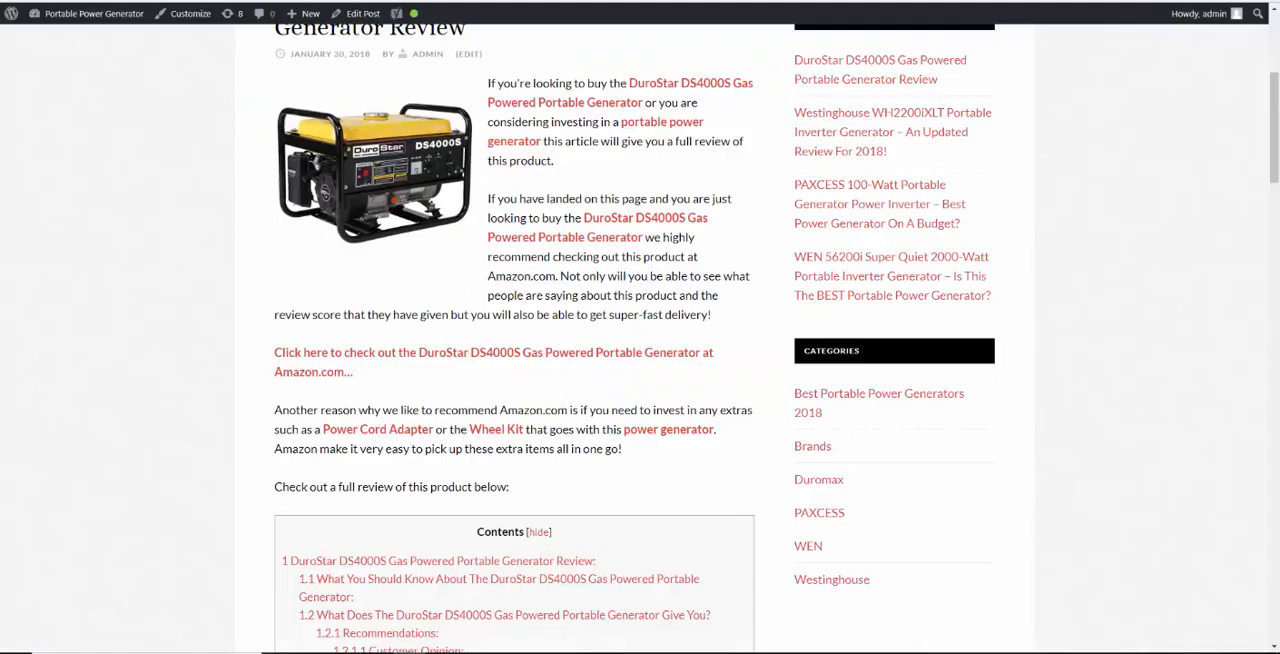
pyautogui.scroll(-2, 343, 284)
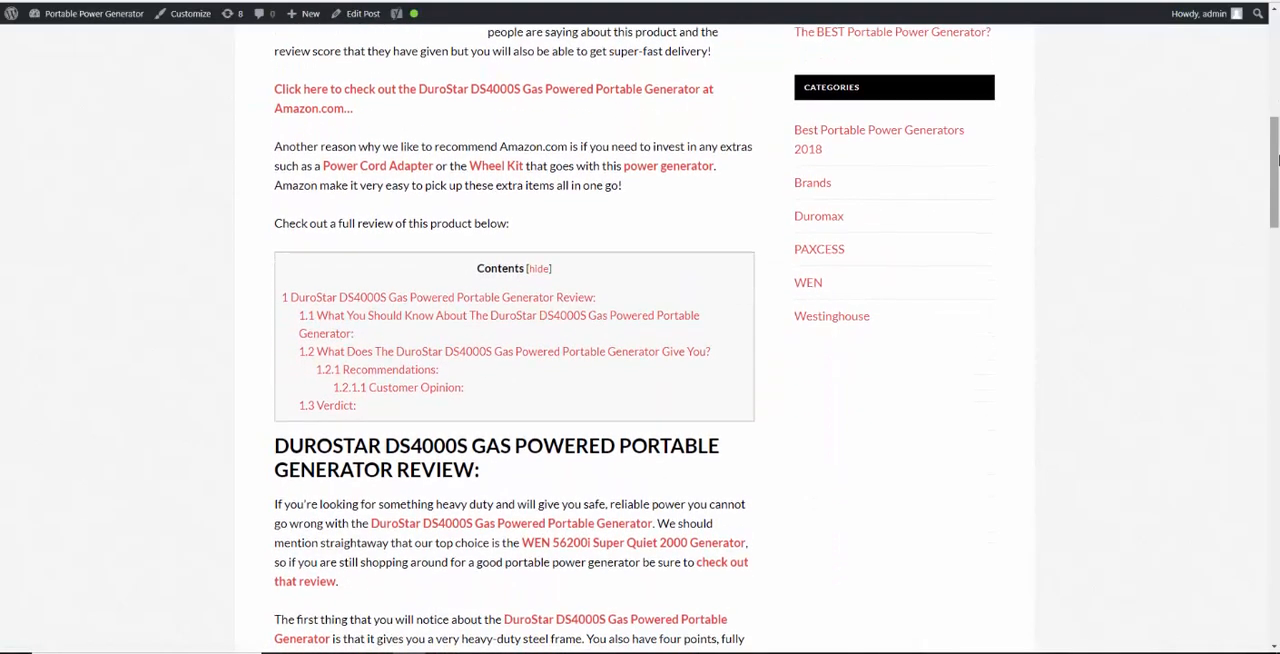
pyautogui.moveTo(1275, 213); pyautogui.dragTo(1259, 317)
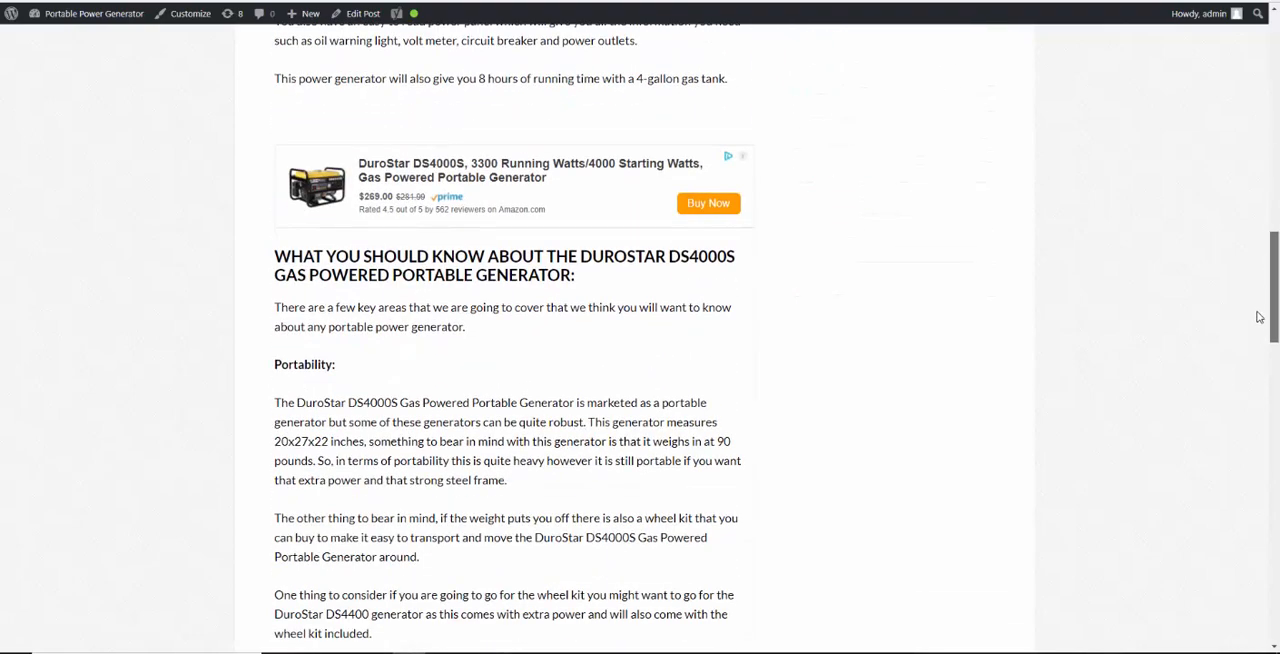
# Reopen the published DuroStar DS4000S review for editing and bring up the generator image above the review heading
pyautogui.moveTo(72, 22)
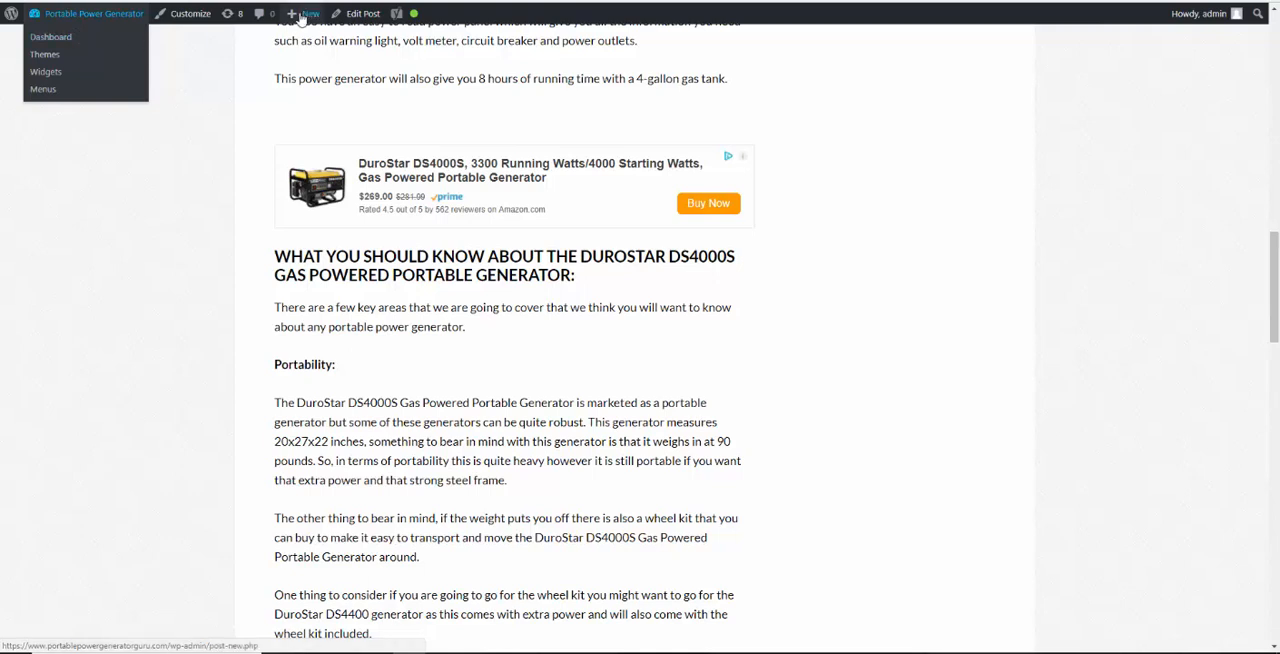
pyautogui.click(353, 16)
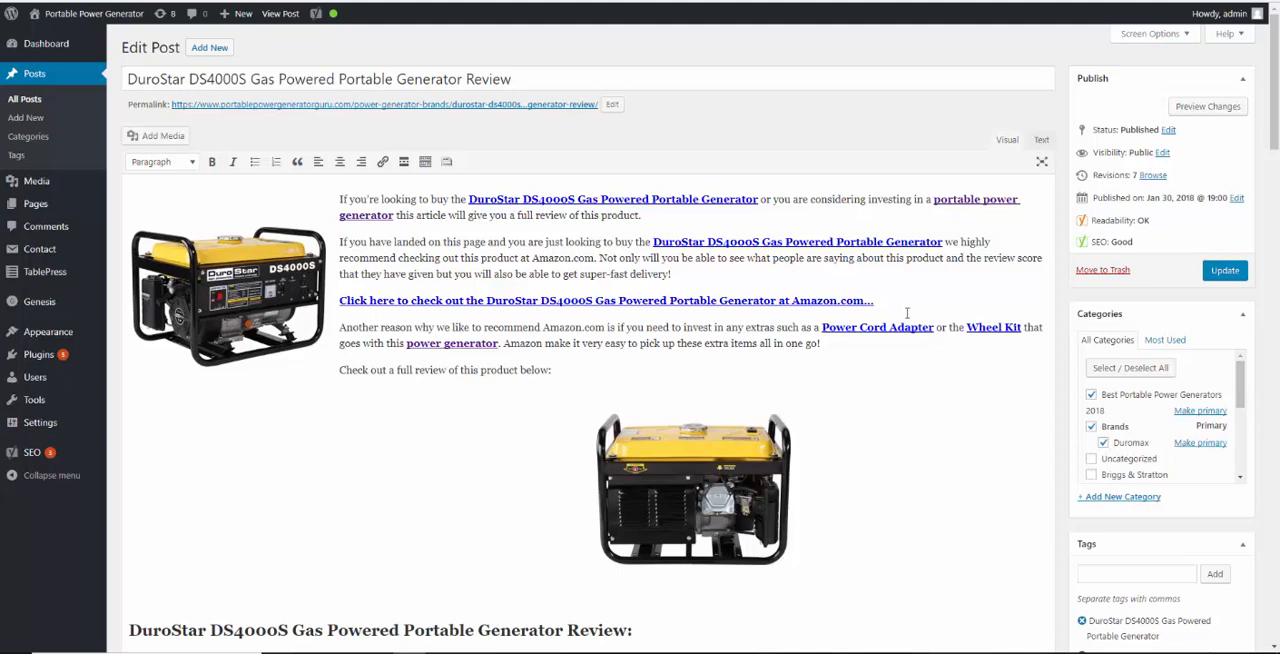
pyautogui.moveTo(1277, 119); pyautogui.dragTo(1278, 134)
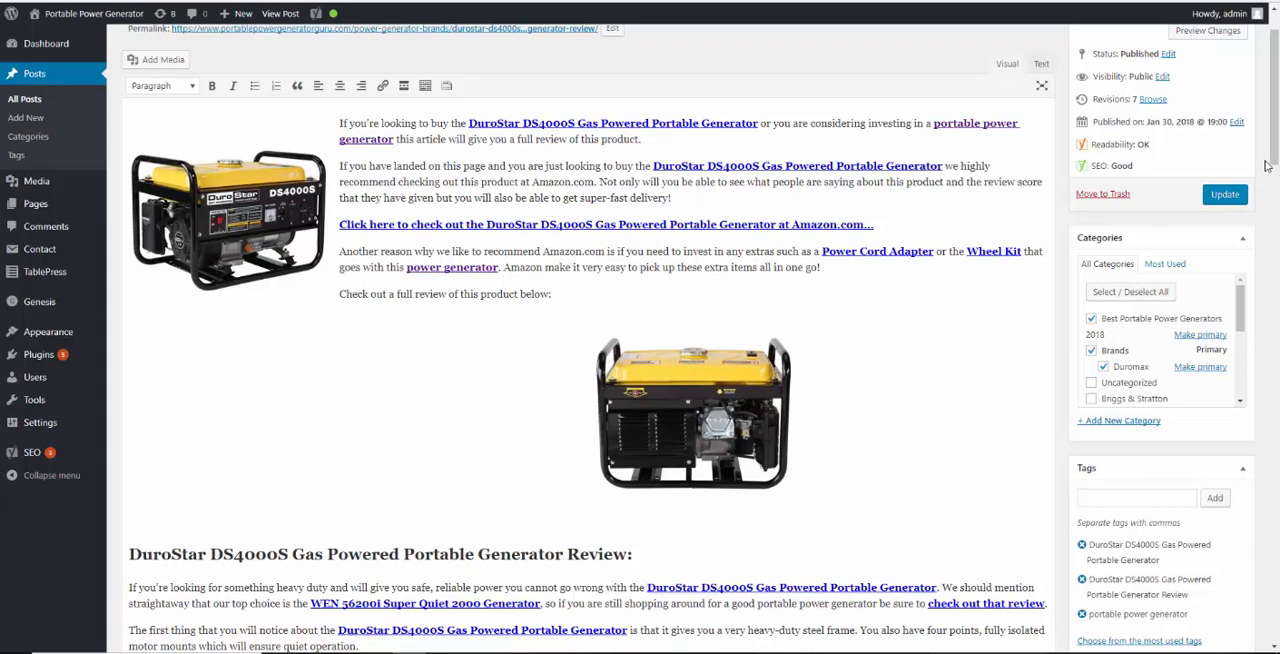
# Set Duroster2.jpg from the media library as the review's featured image and update the post
pyautogui.moveTo(1275, 145); pyautogui.dragTo(1277, 184)
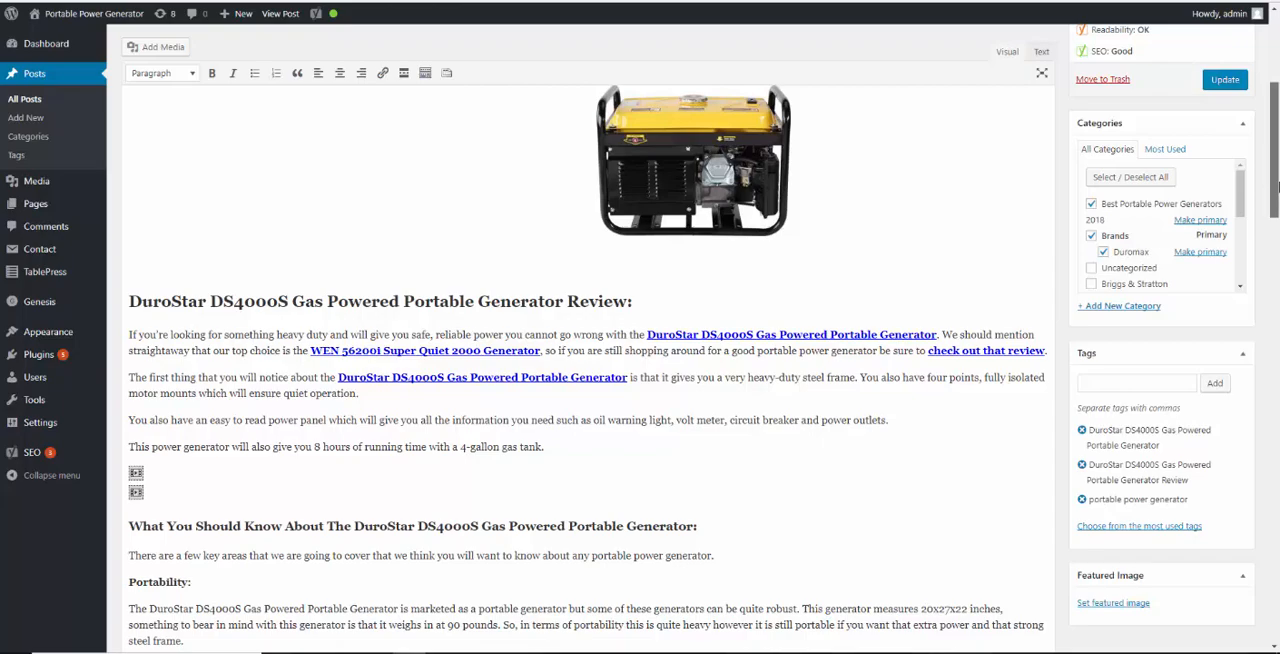
pyautogui.moveTo(1273, 185); pyautogui.dragTo(1272, 147)
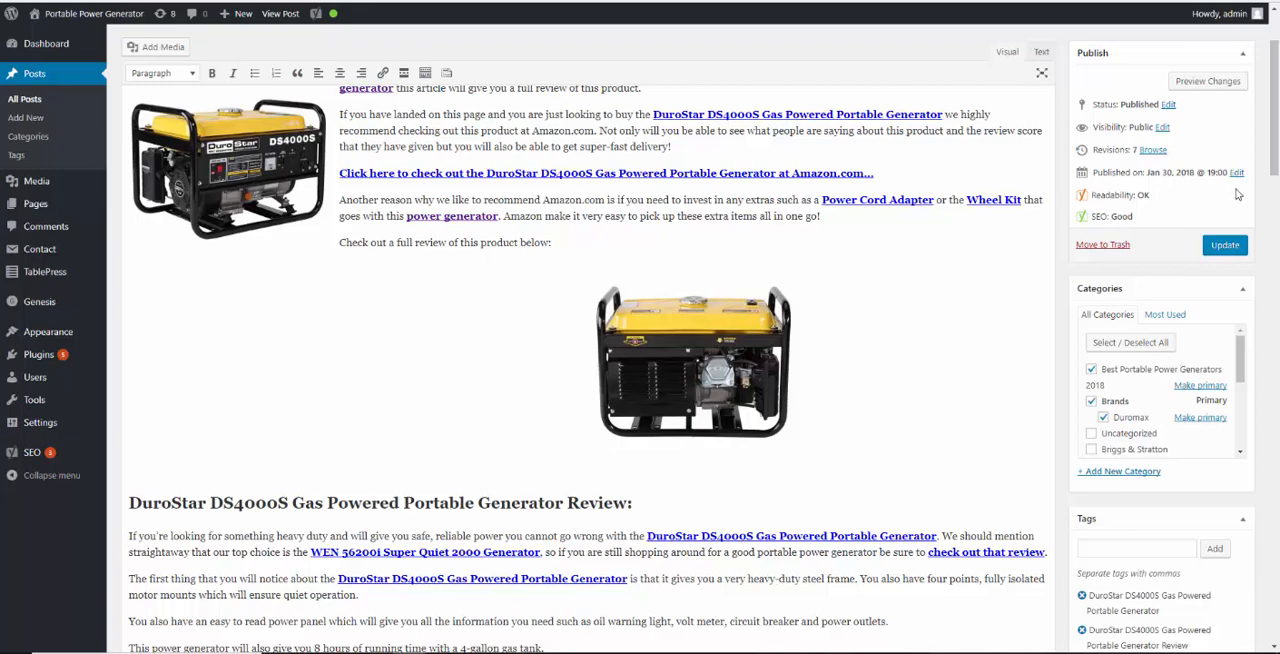
pyautogui.scroll(-2, 1277, 170)
pyautogui.scroll(-4, 1277, 160)
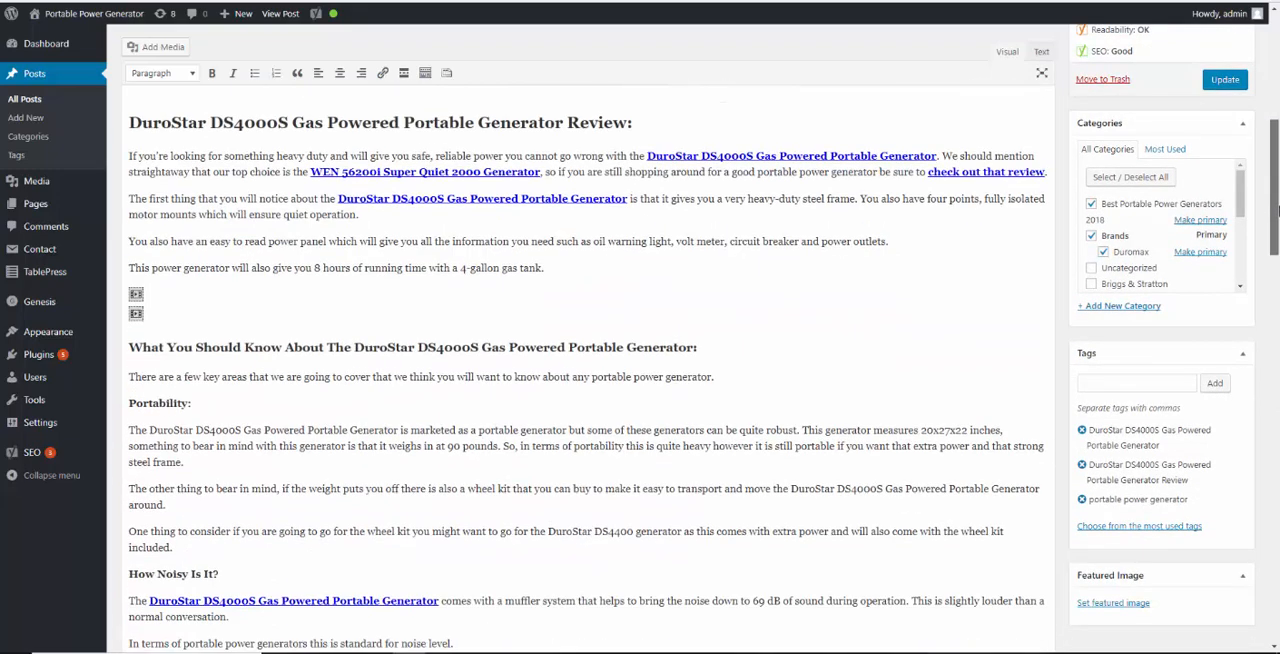
pyautogui.click(1112, 603)
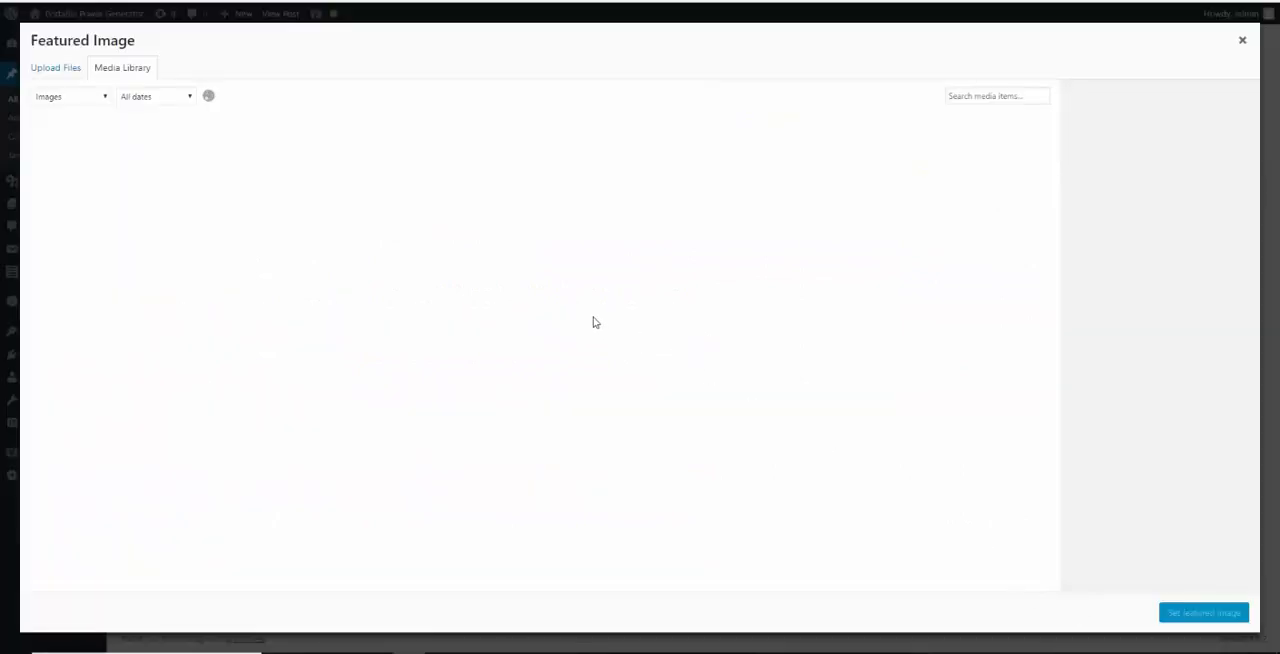
pyautogui.click(75, 186)
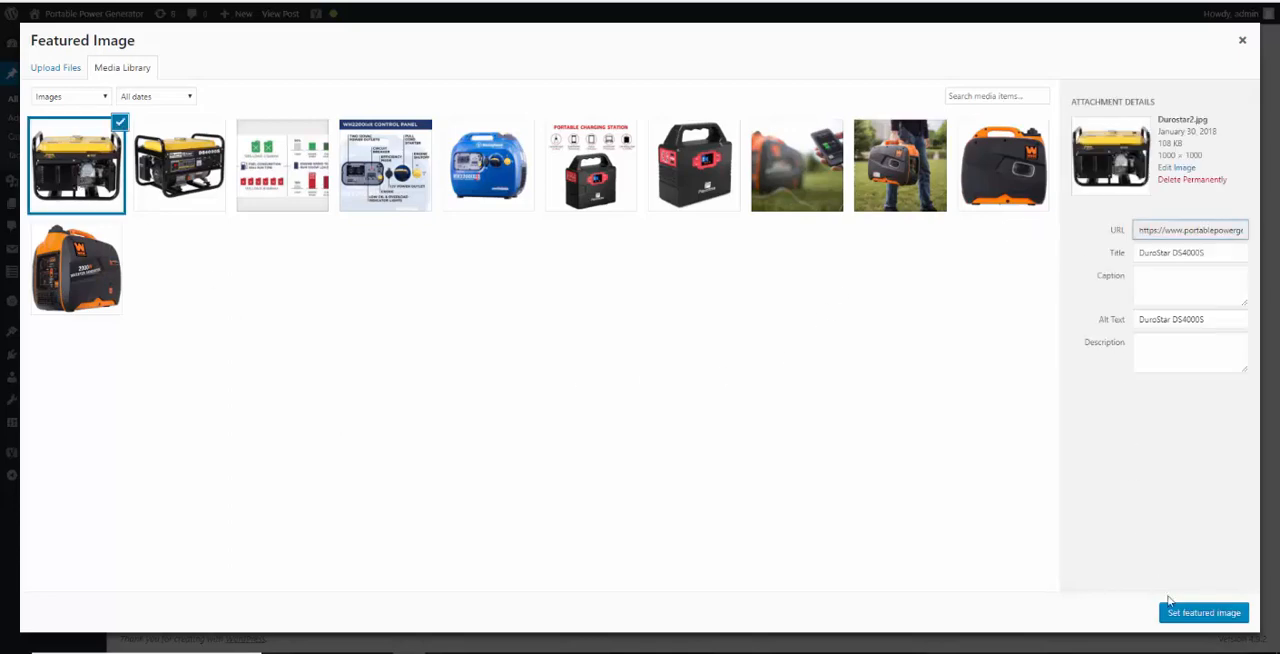
pyautogui.click(1177, 617)
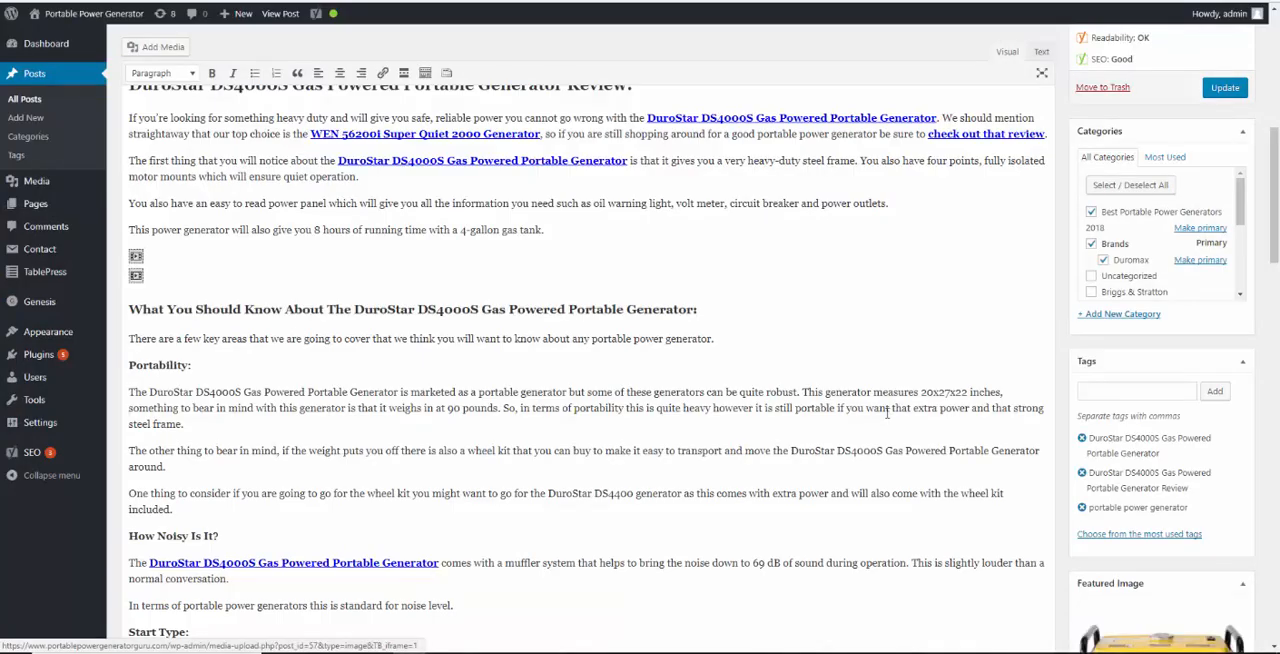
pyautogui.click(1220, 88)
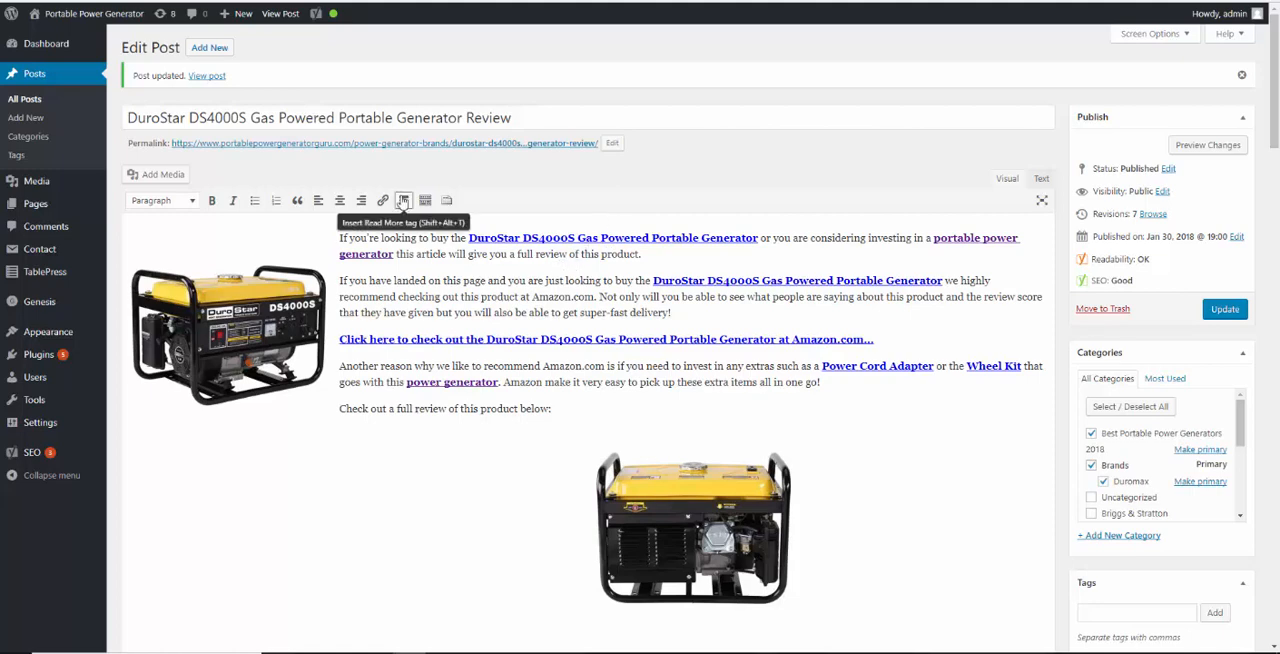
# View the published DuroStar DS4000S review and examine its Verdict, Amazon product ad, category and tag listings, and page header
pyautogui.click(267, 16)
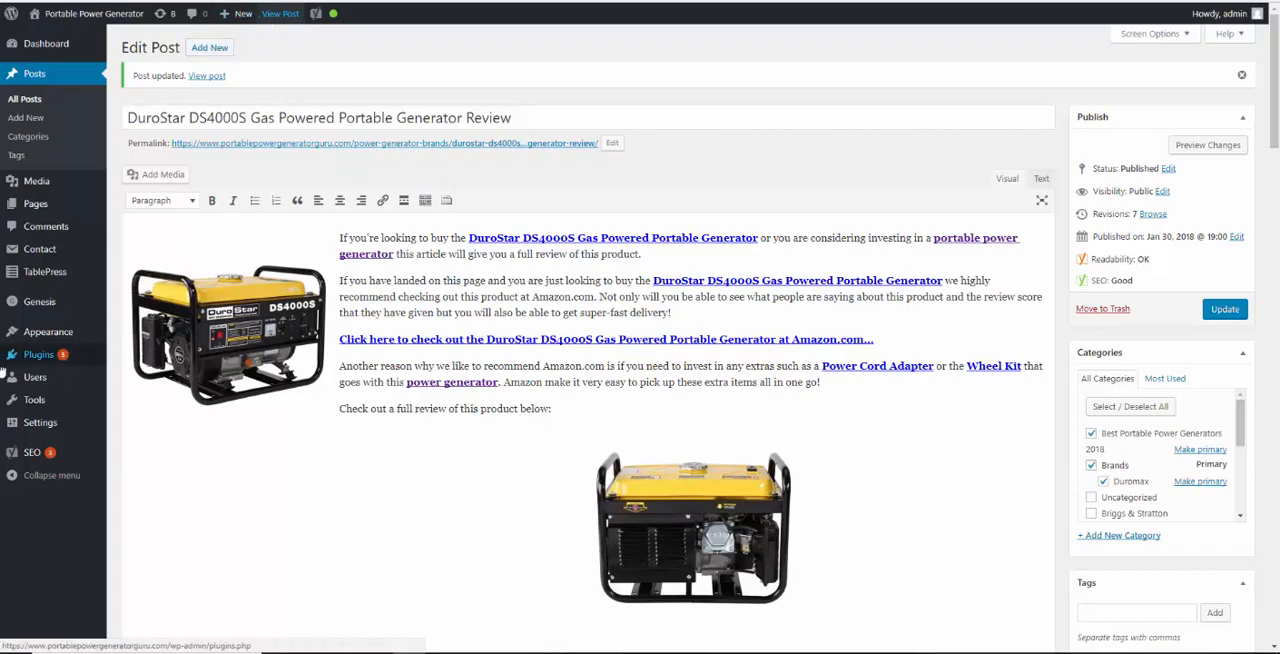
pyautogui.moveTo(1276, 62); pyautogui.dragTo(1276, 497)
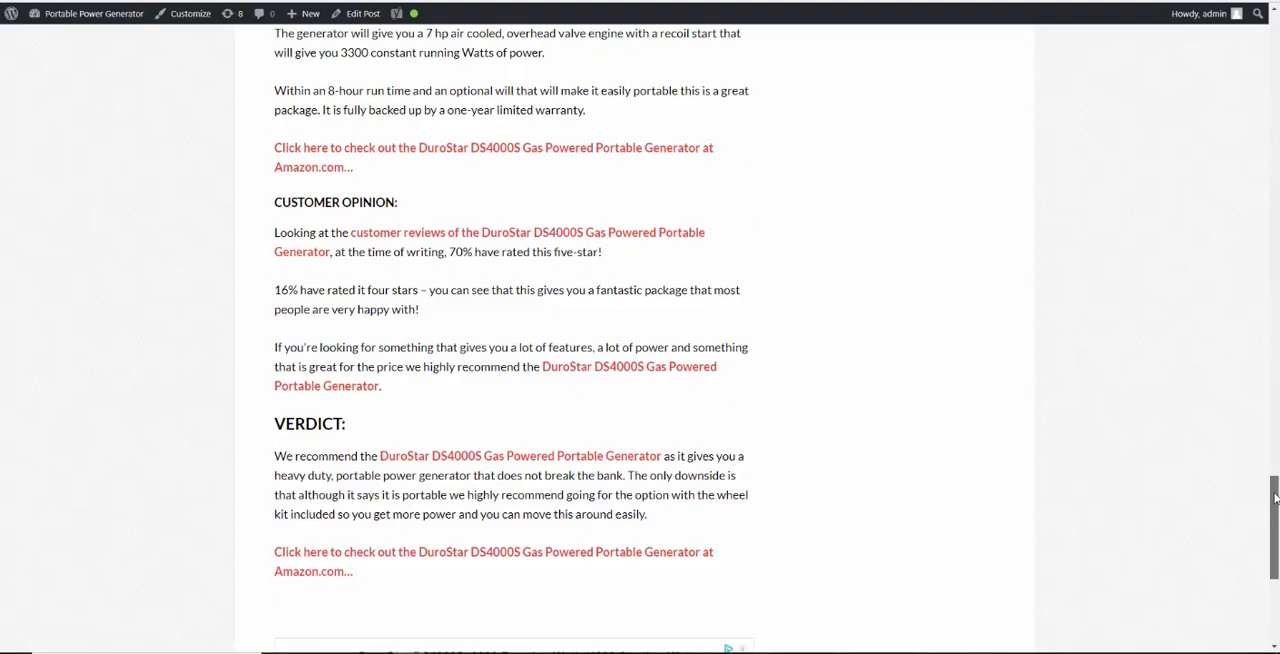
pyautogui.scroll(-5, 306, 400)
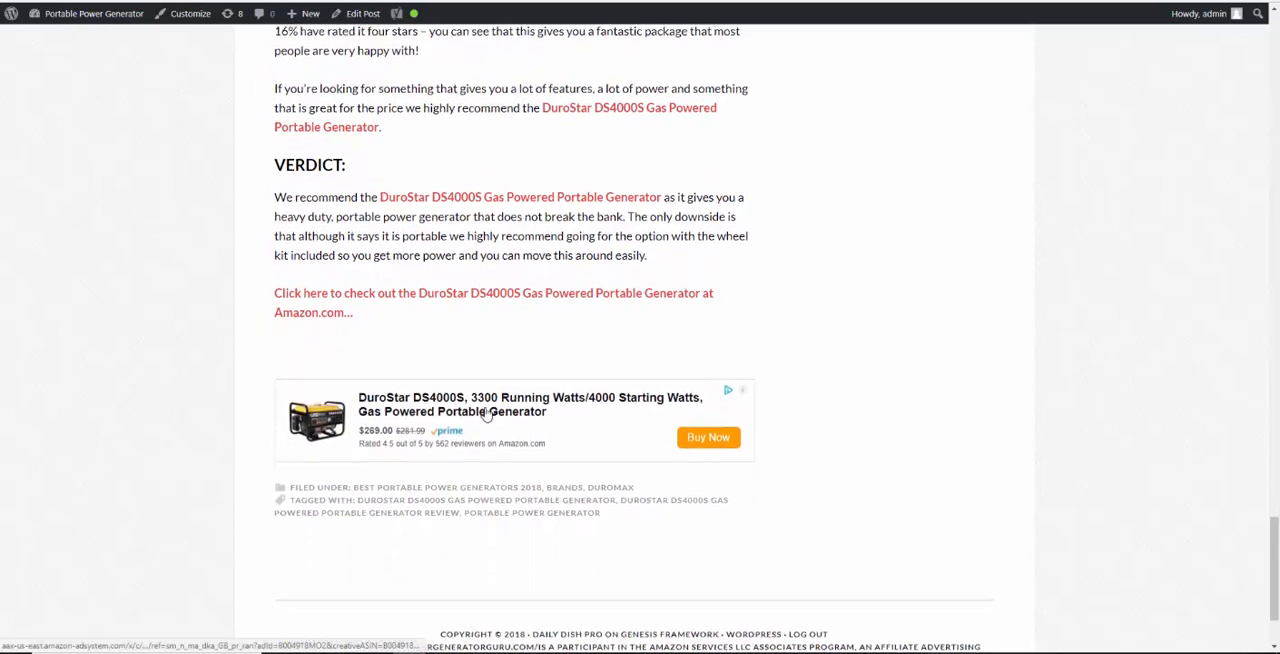
pyautogui.scroll(9, 488, 410)
pyautogui.scroll(20, 490, 412)
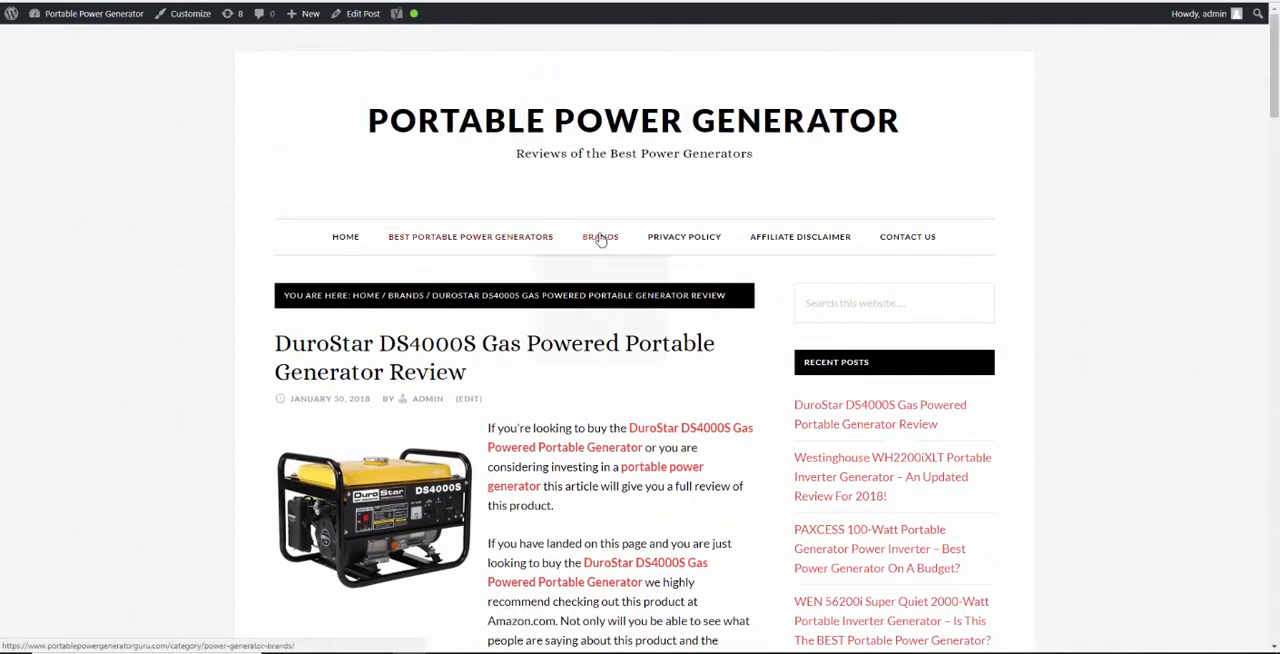
pyautogui.scroll(-3, 300, 300)
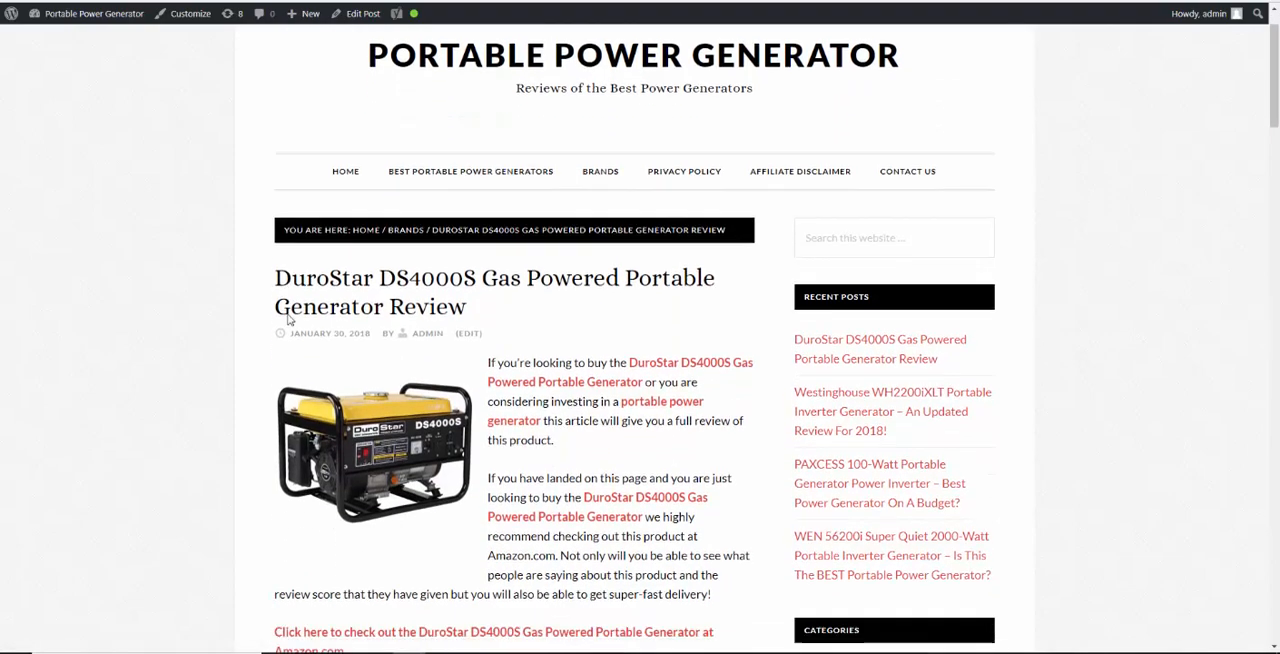
pyautogui.scroll(2, 300, 300)
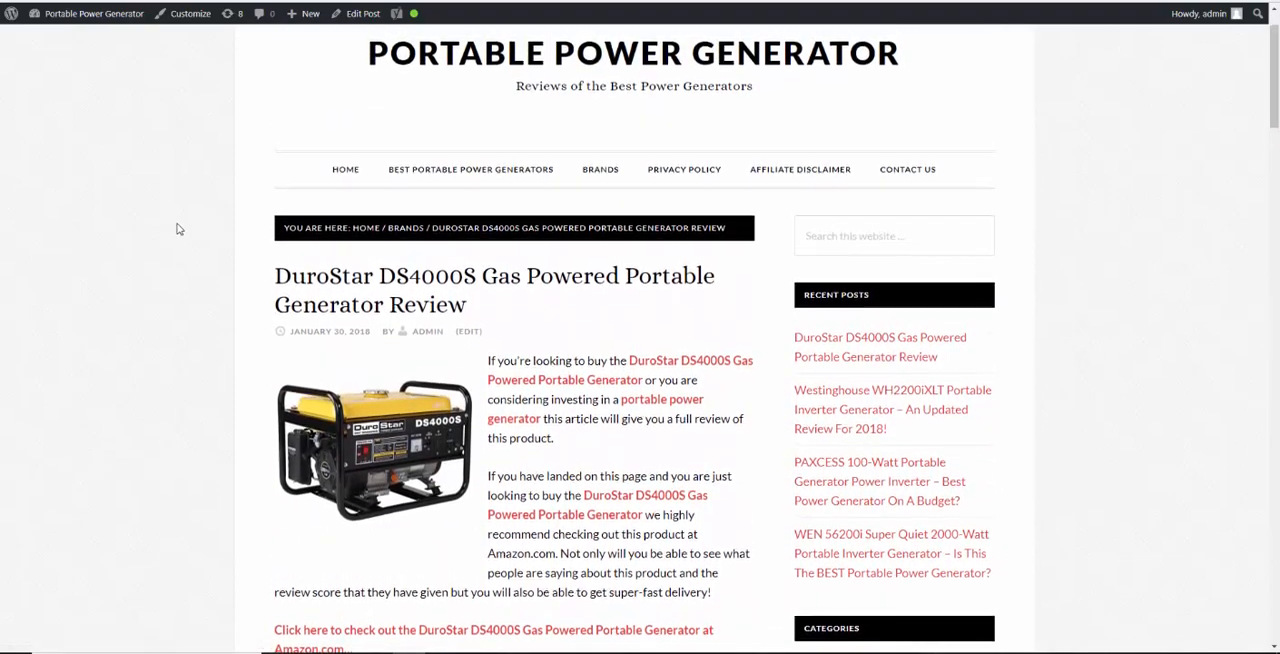